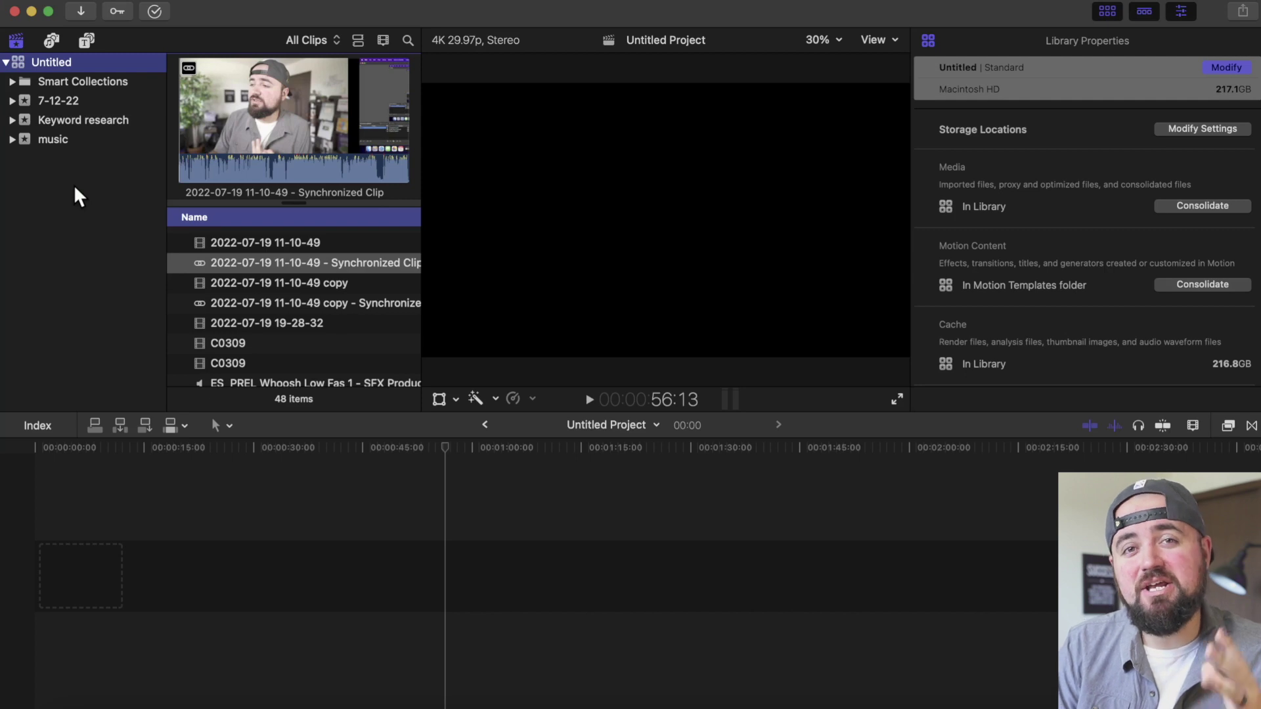
Step: Create an empty project called 'New project' in the 7-12-22 event, then select the Untitled library
click(131, 2)
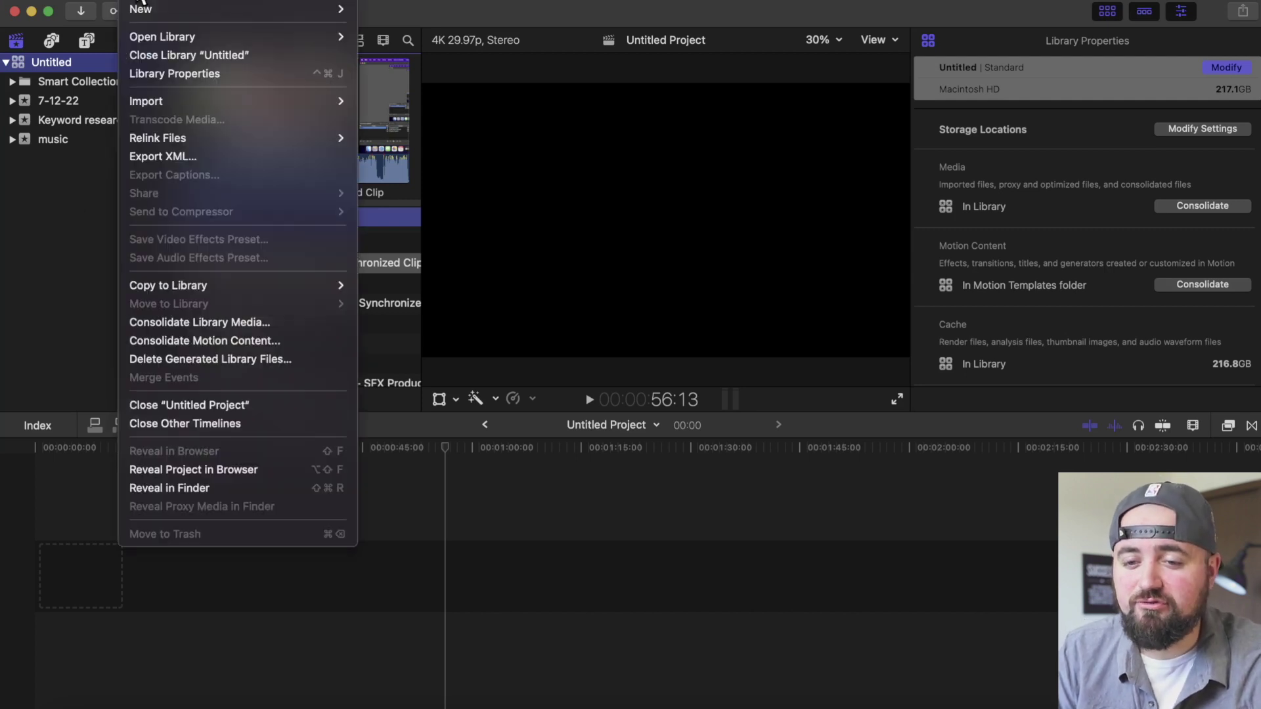
mouse_move(234, 8)
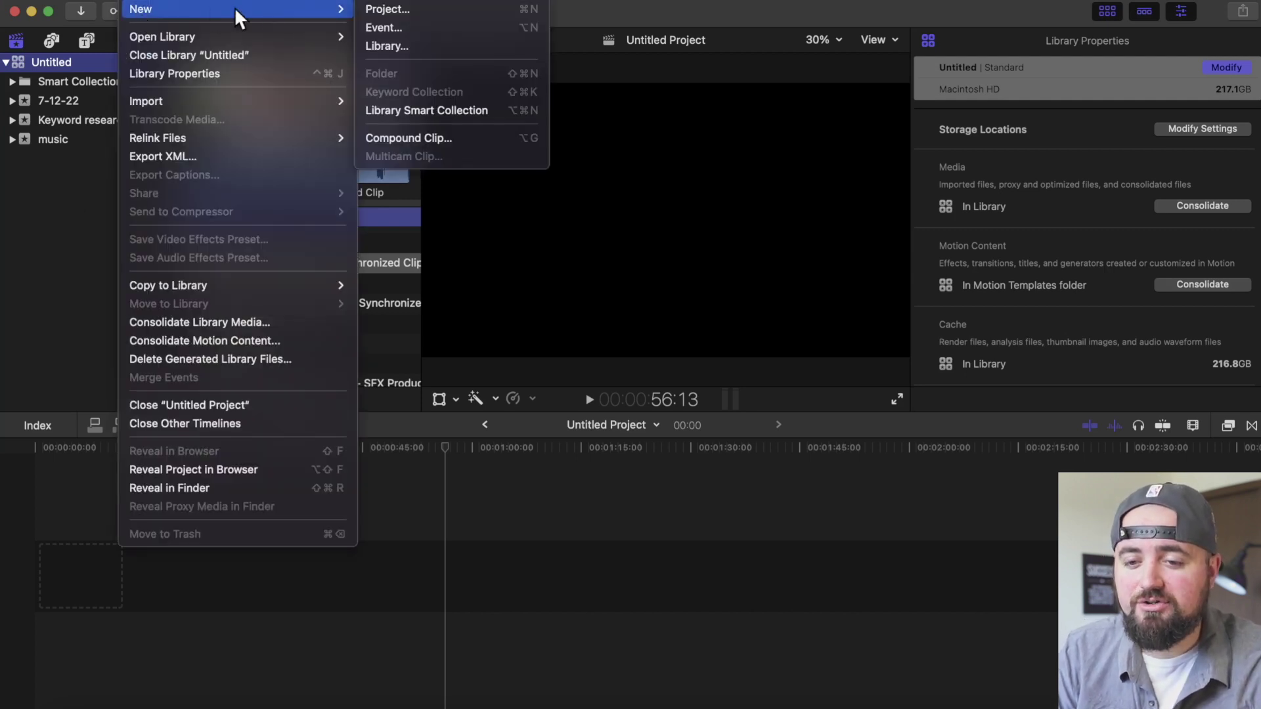
click(396, 11)
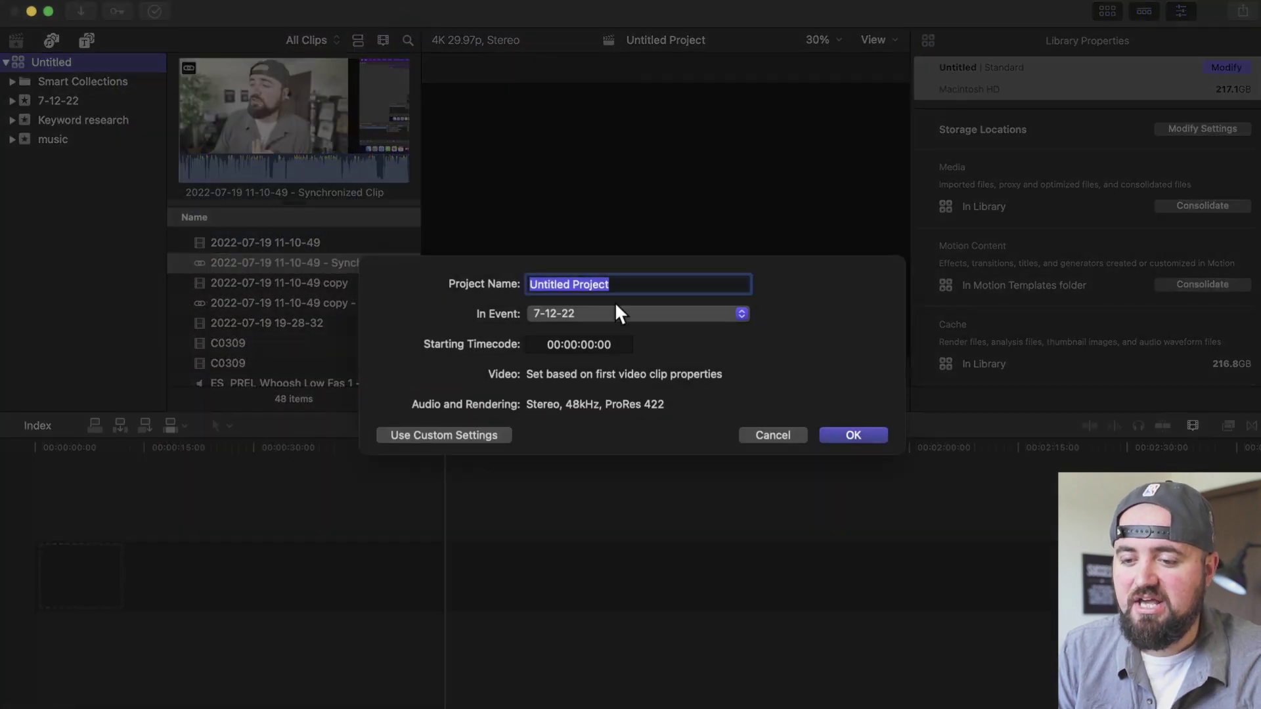
text(New pro)
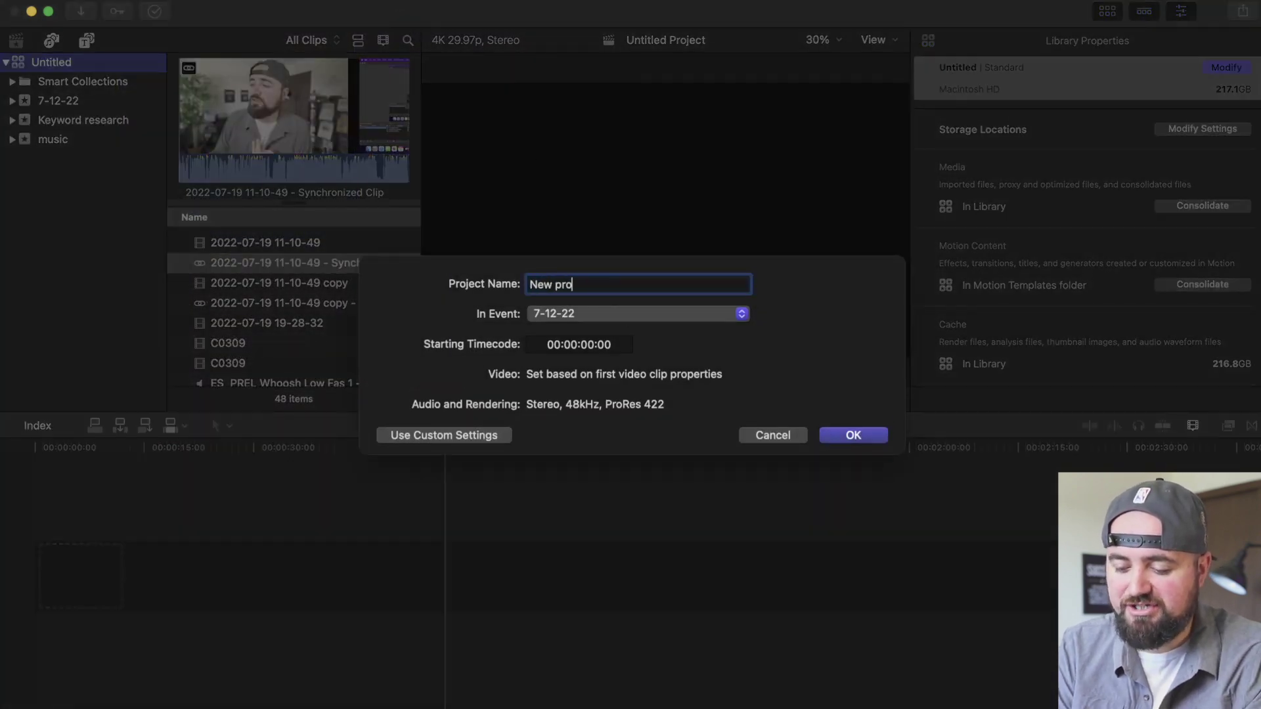
text(ject)
click(859, 437)
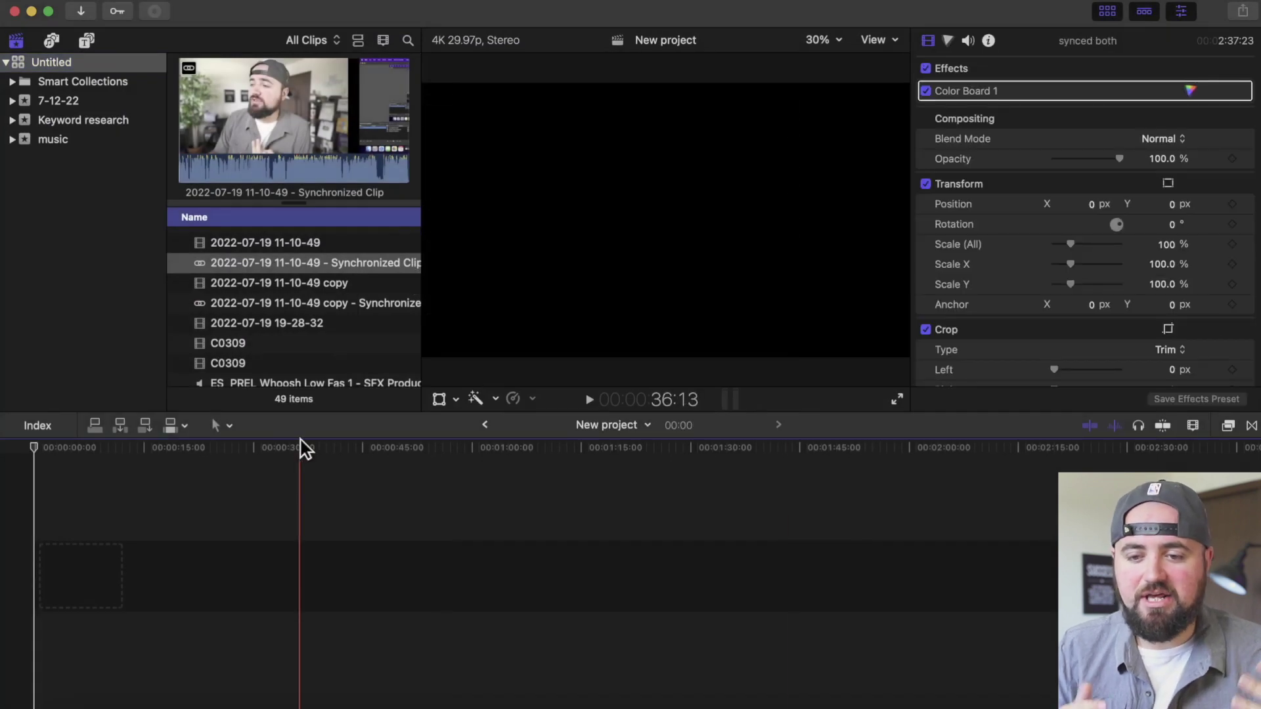
click(66, 197)
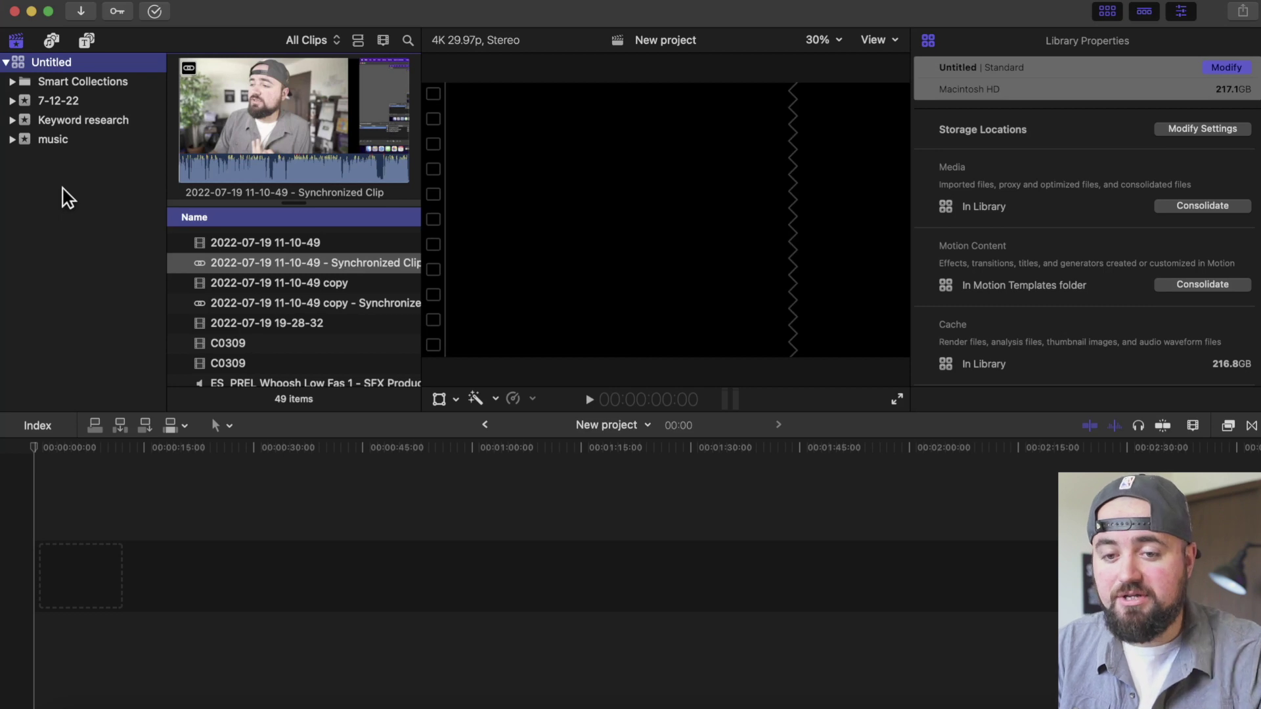
click(71, 2)
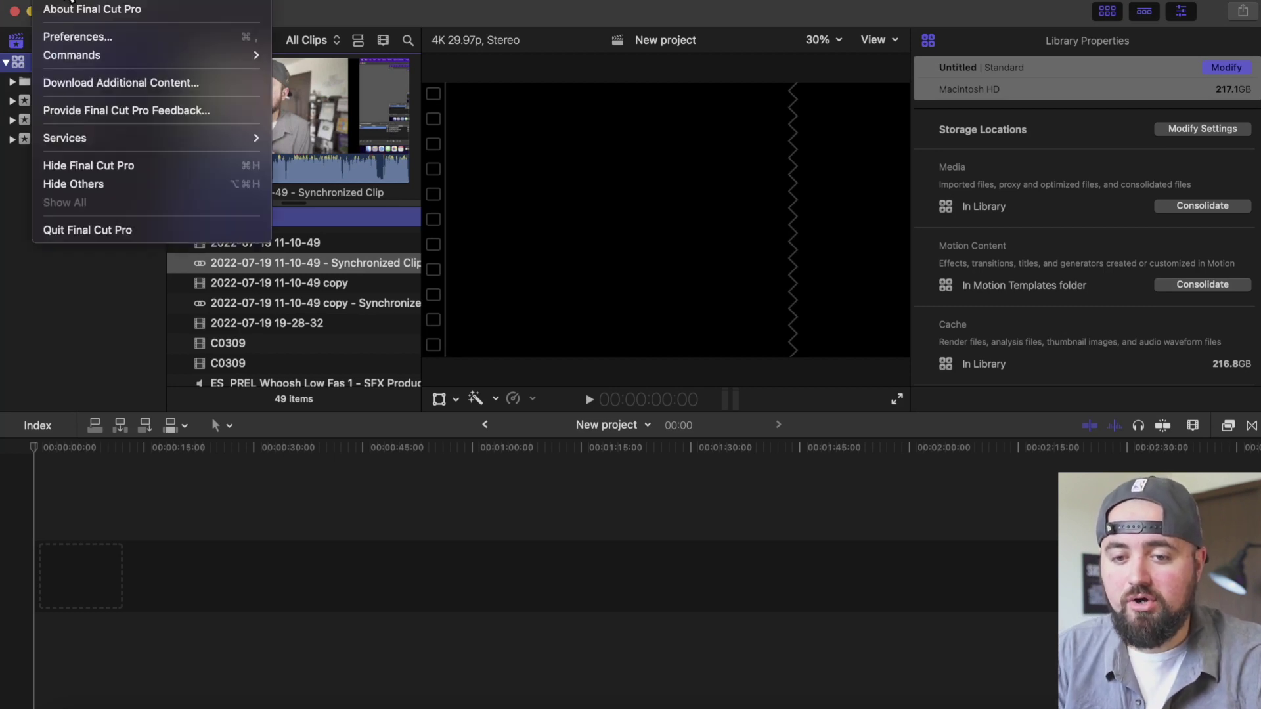
click(67, 36)
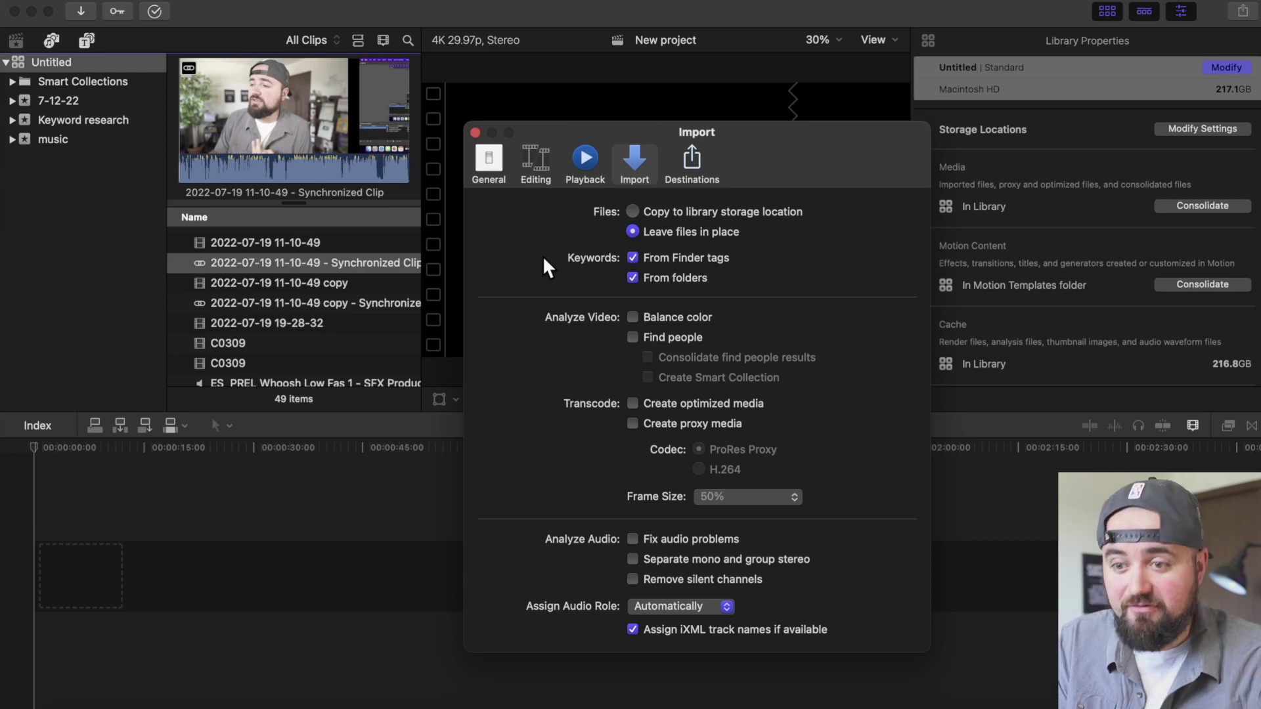
click(474, 133)
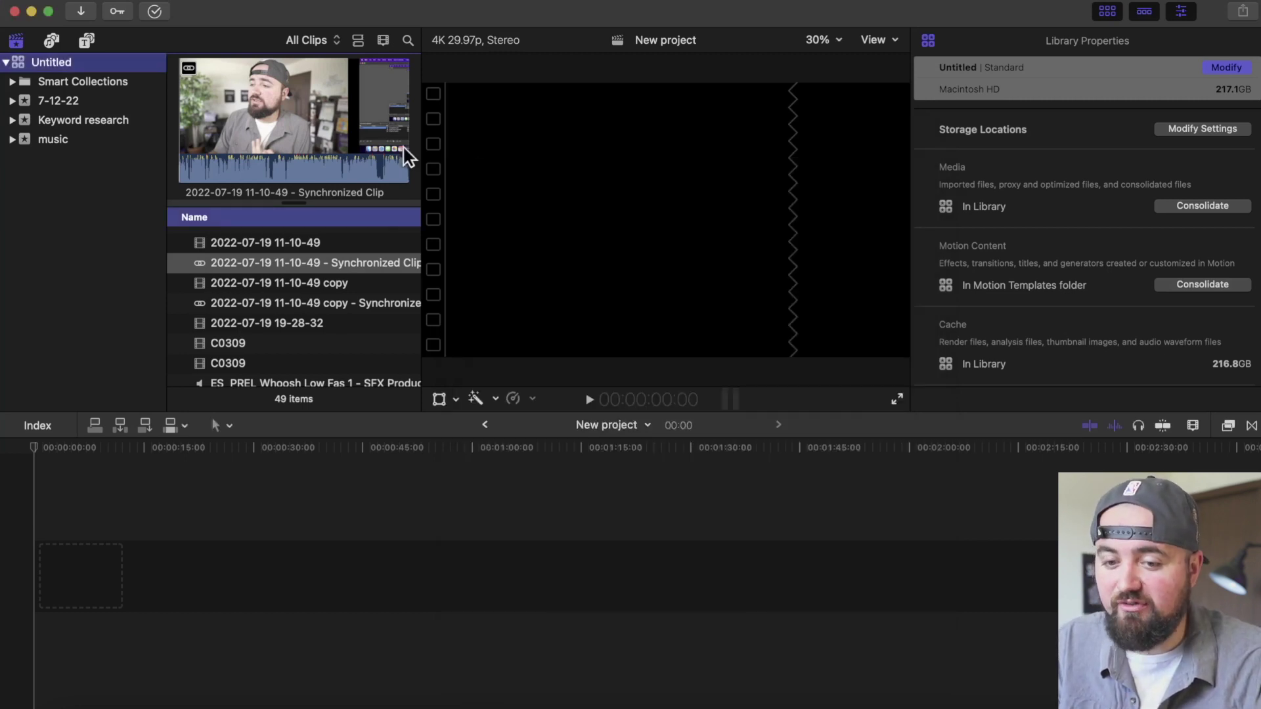
Step: Add a new event named 'tutiorialproject' to the Untitled library and bring up Media Import for it
right_click(60, 192)
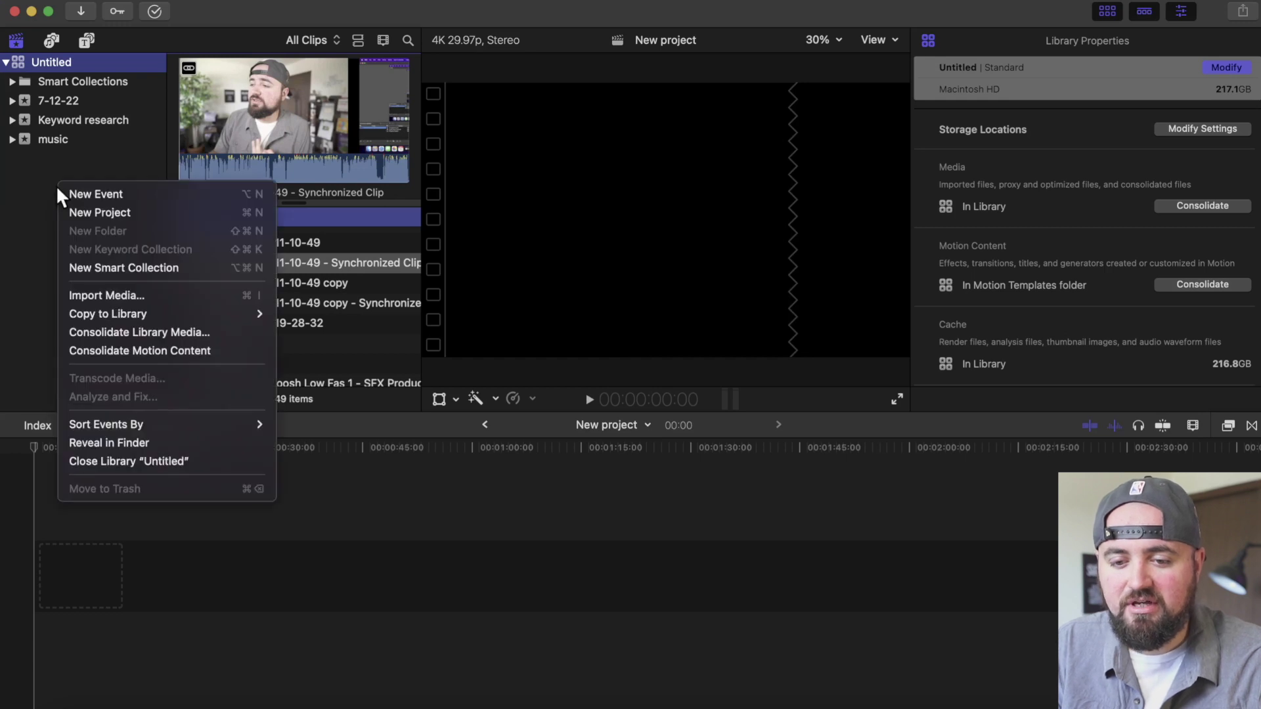
click(93, 195)
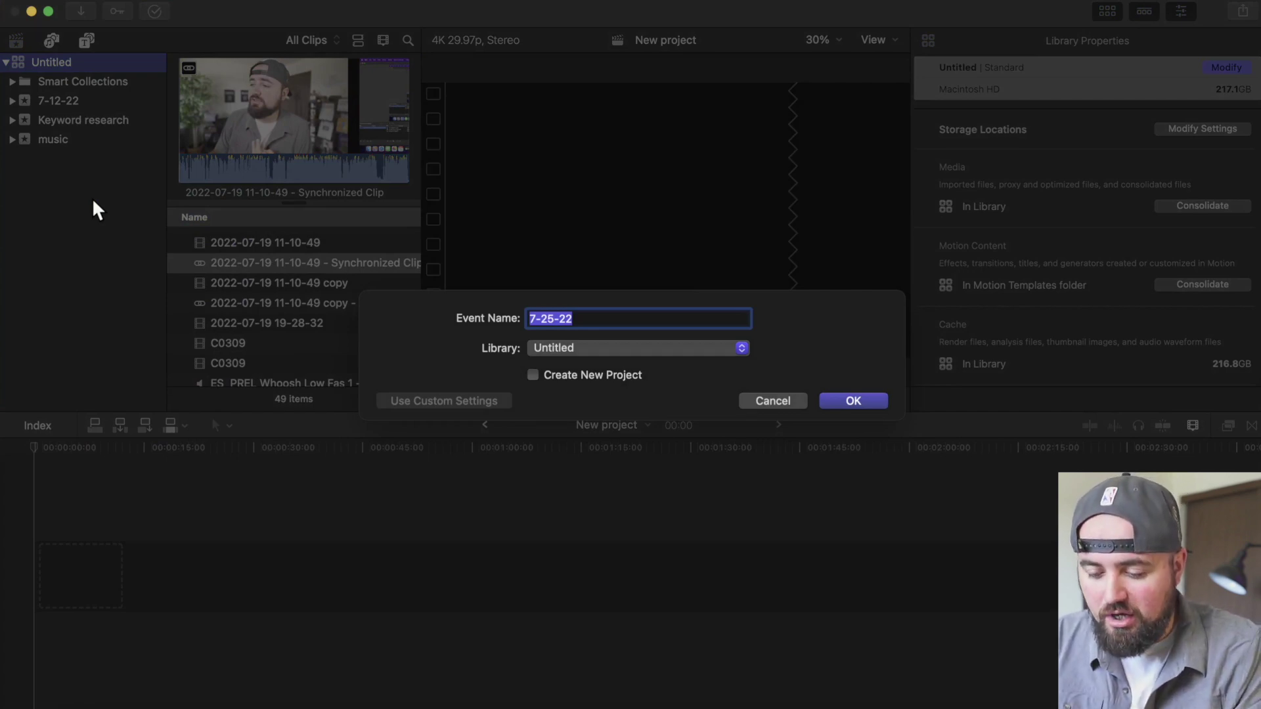
text(tutiorialprojec)
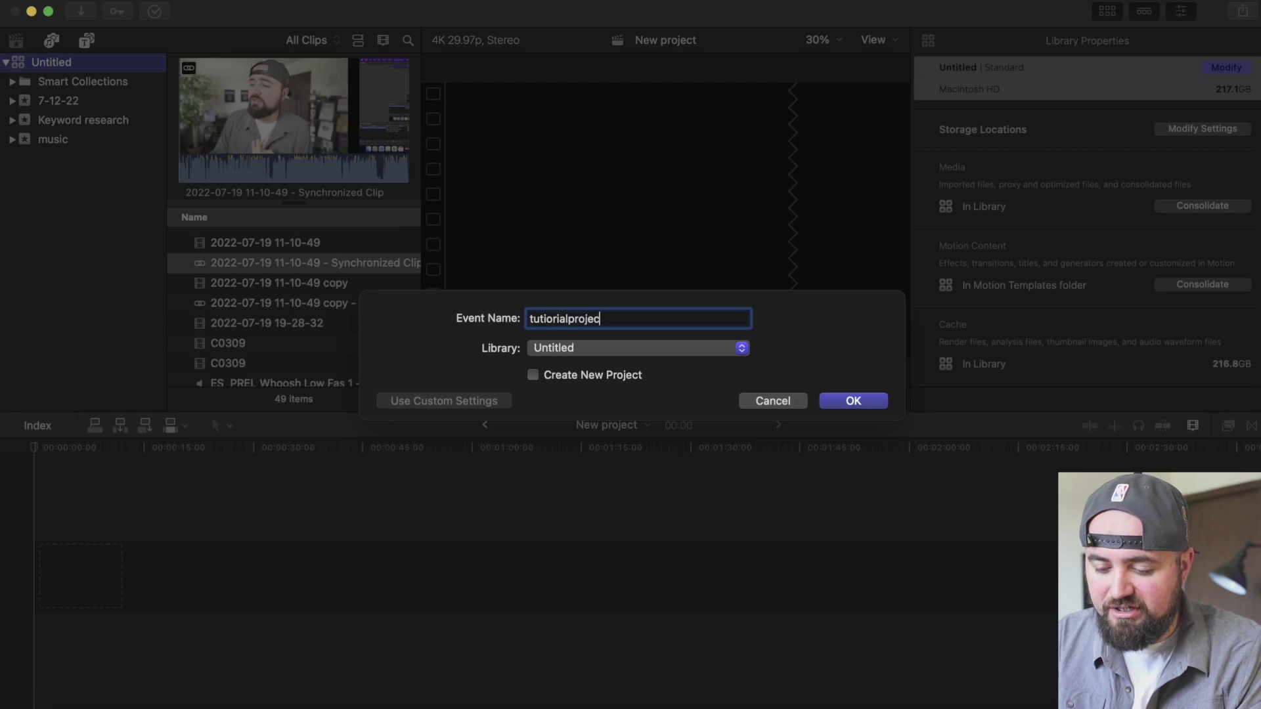
text(t)
key(Return)
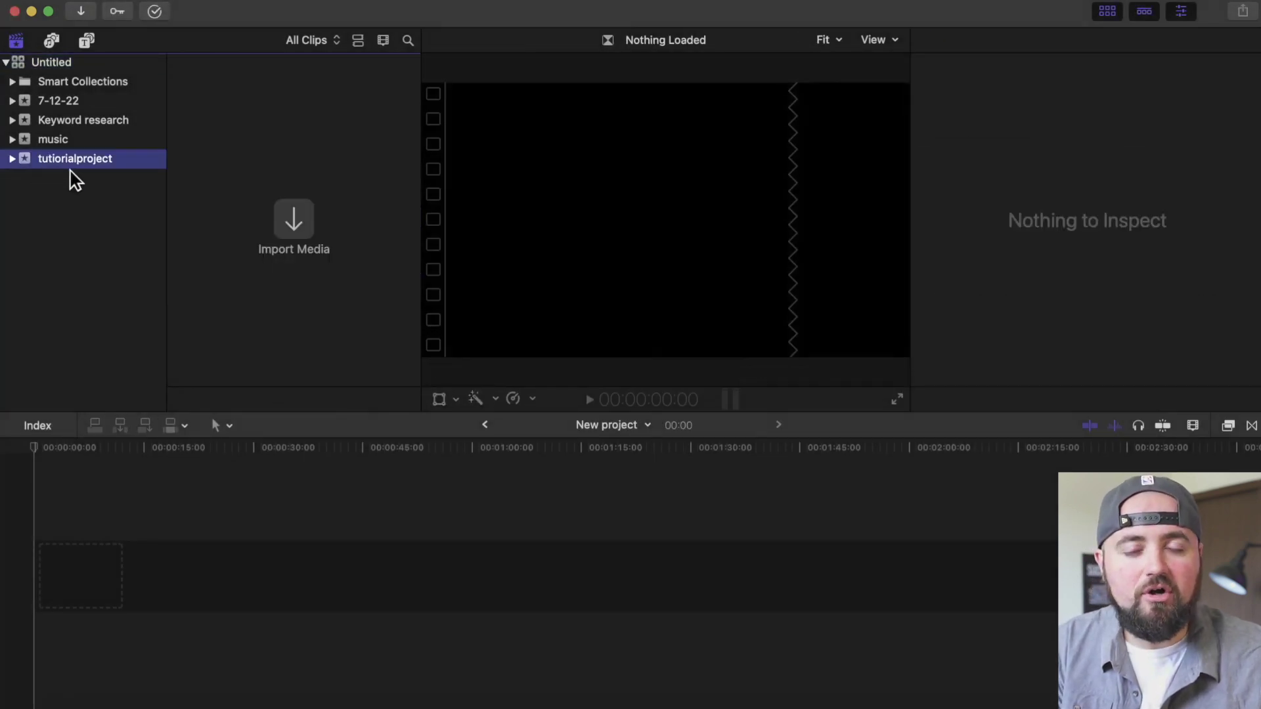
click(290, 235)
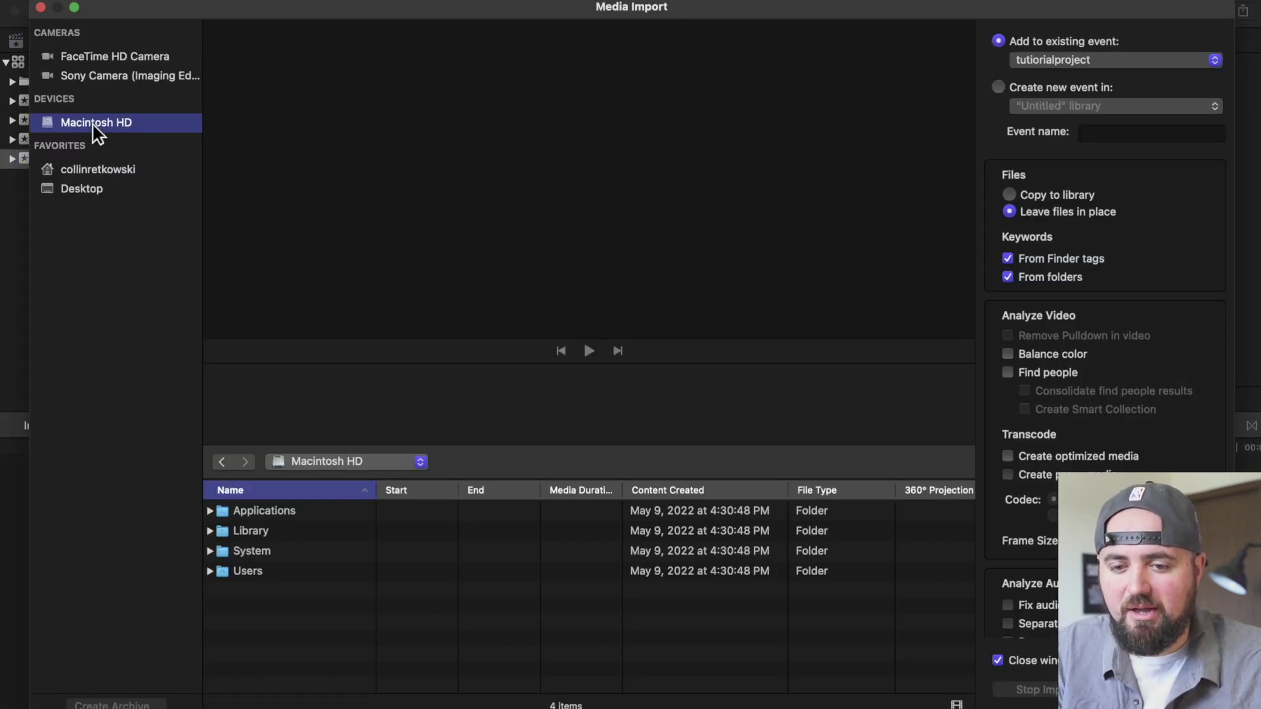
Step: Import clips C0307 and C0308 from the footage folder into the tutiorialproject event
double_click(227, 574)
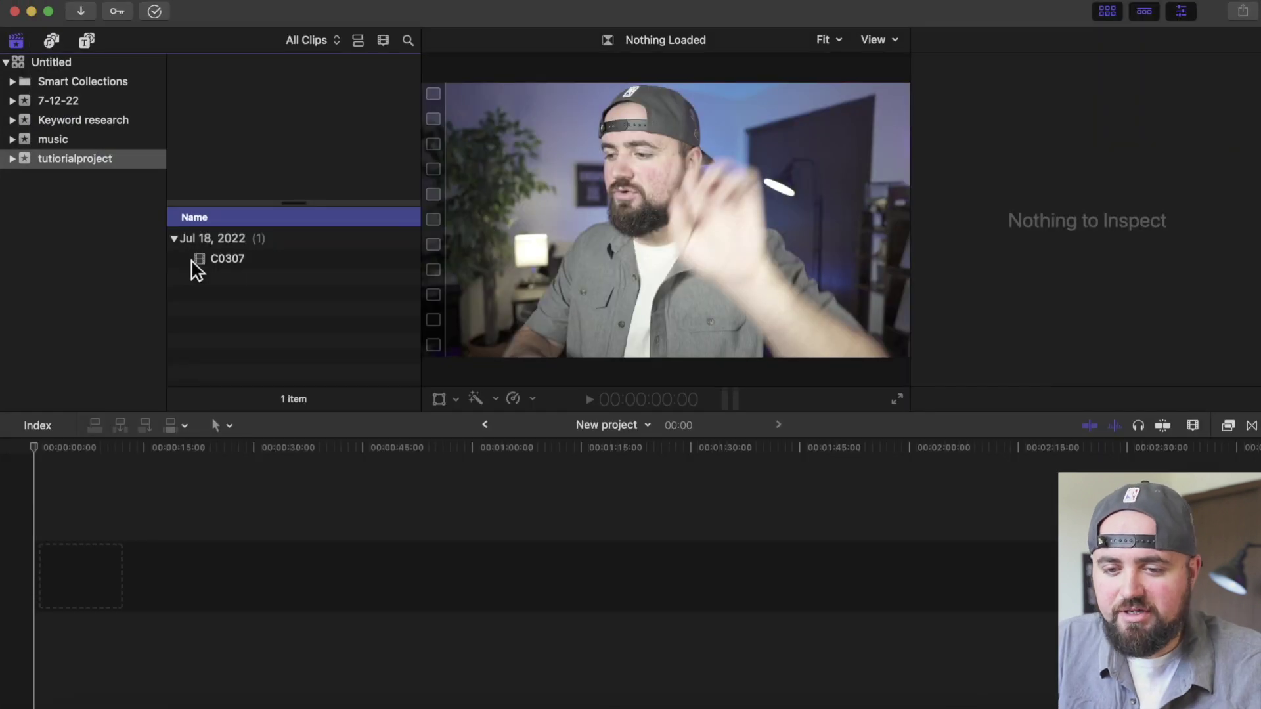
click(230, 260)
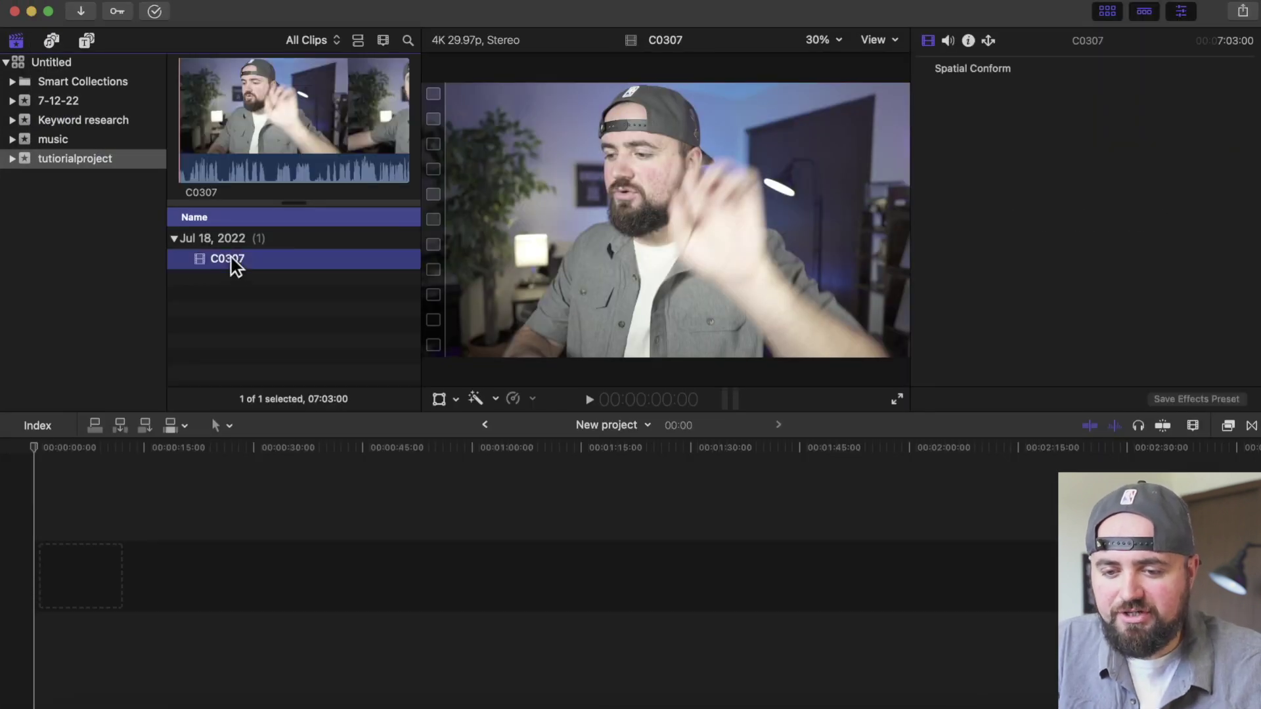
click(227, 287)
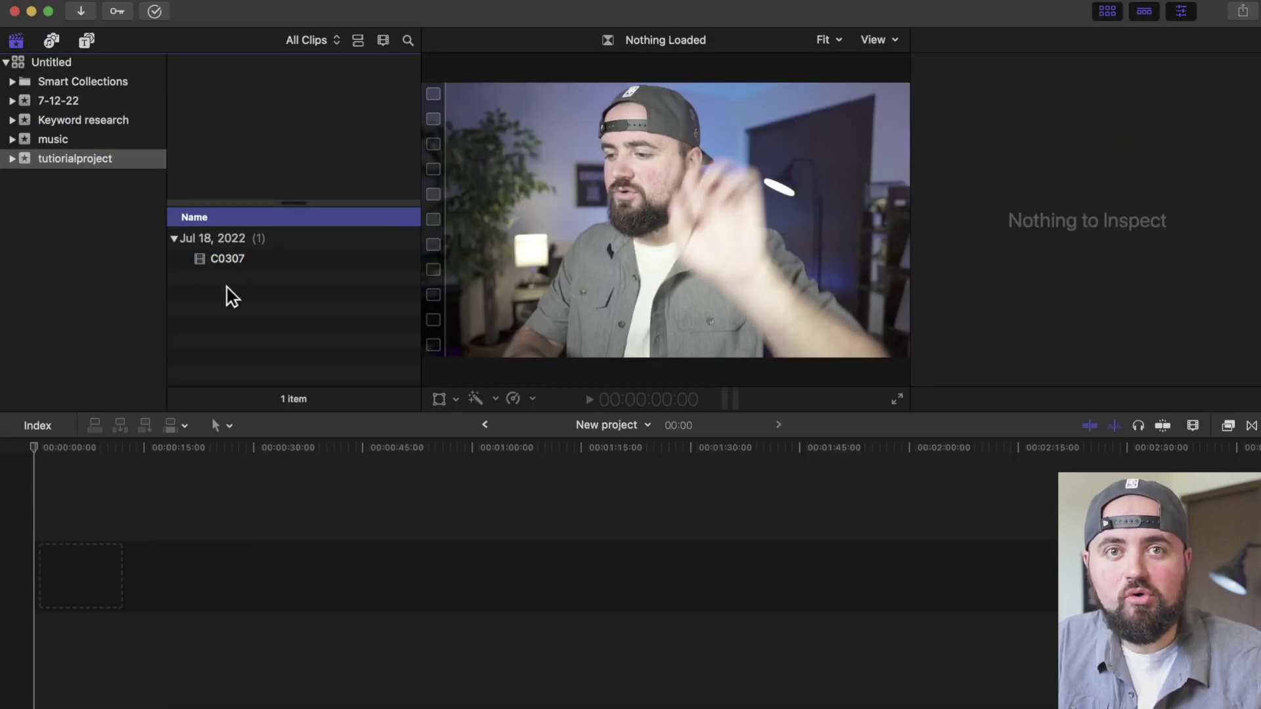
click(81, 12)
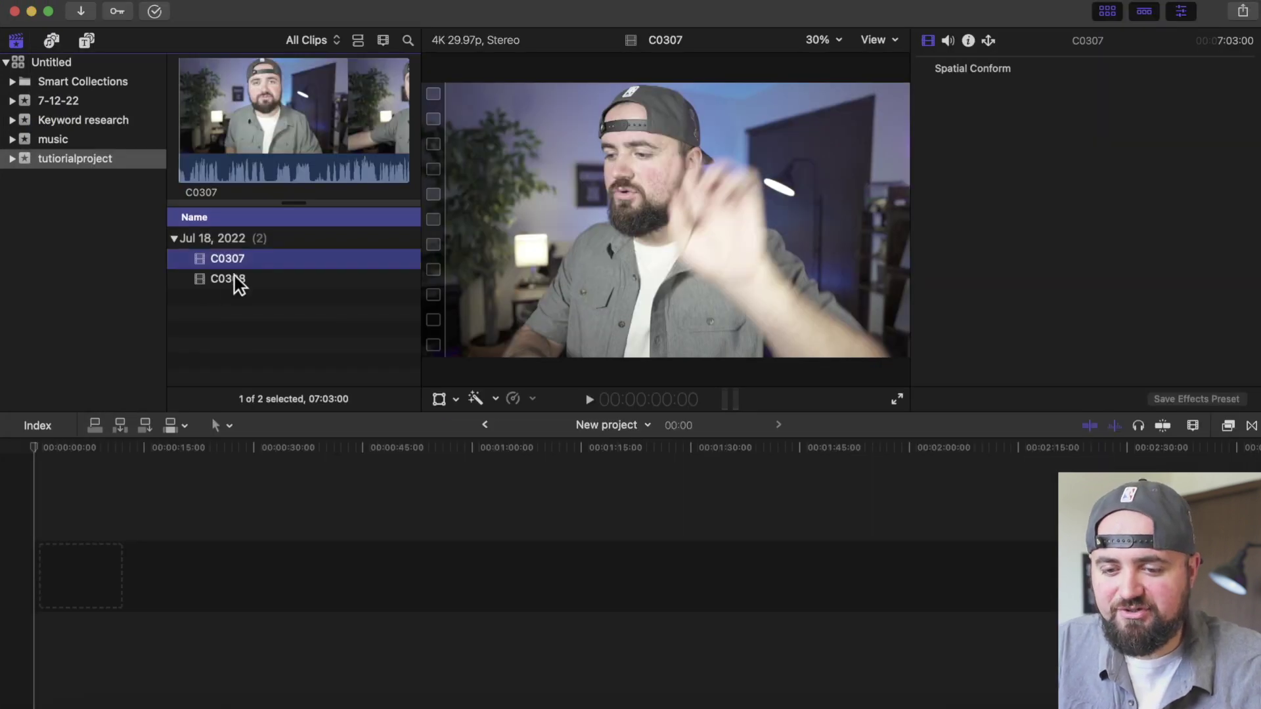
click(226, 279)
click(222, 264)
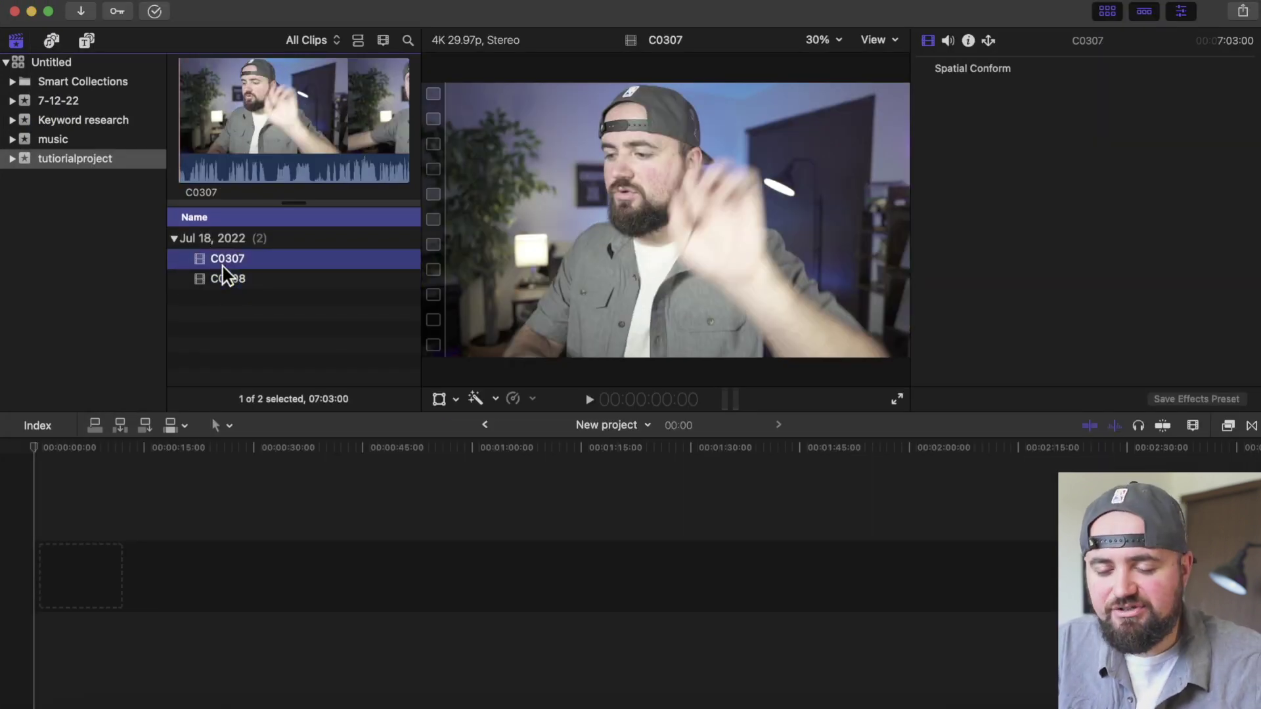
click(195, 197)
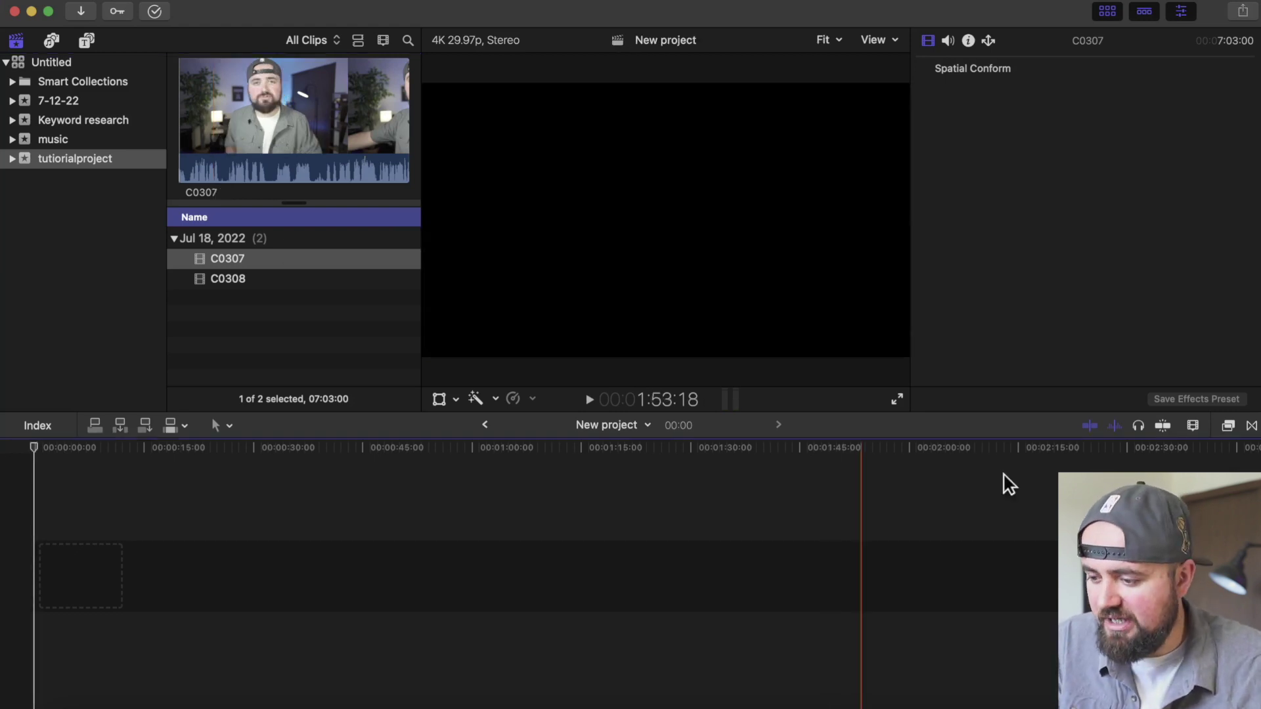
click(1114, 427)
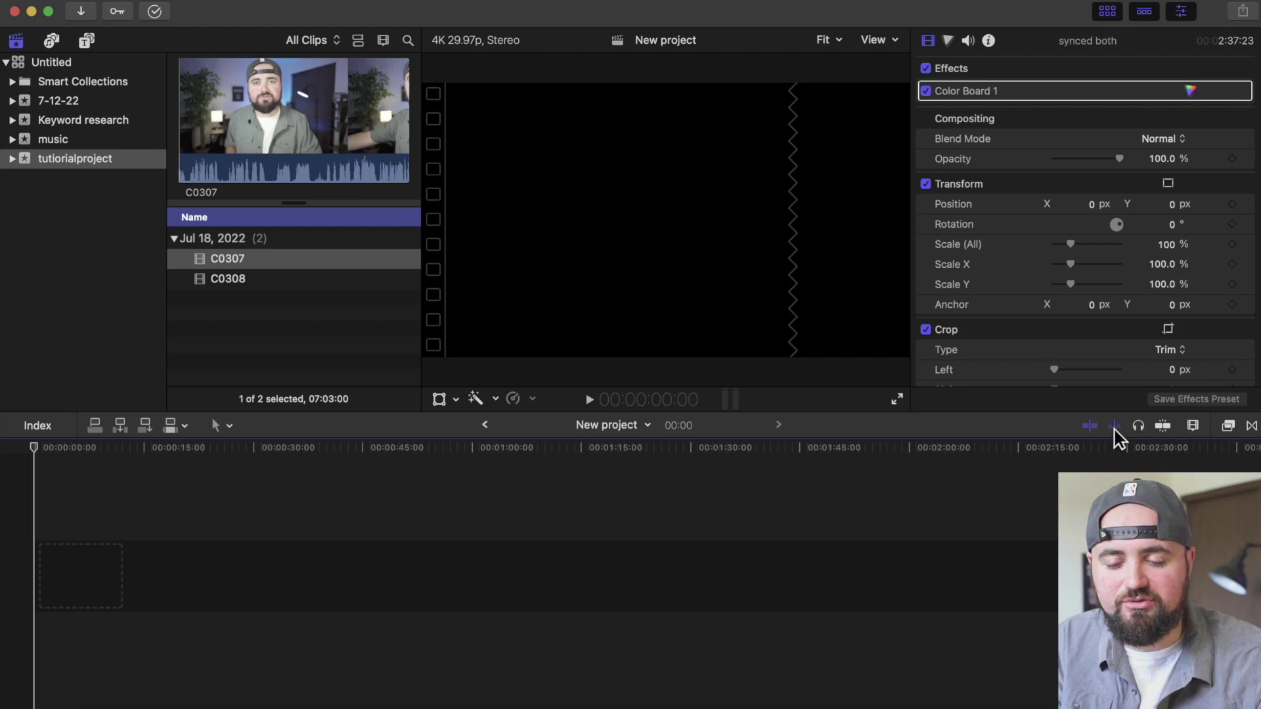
click(198, 172)
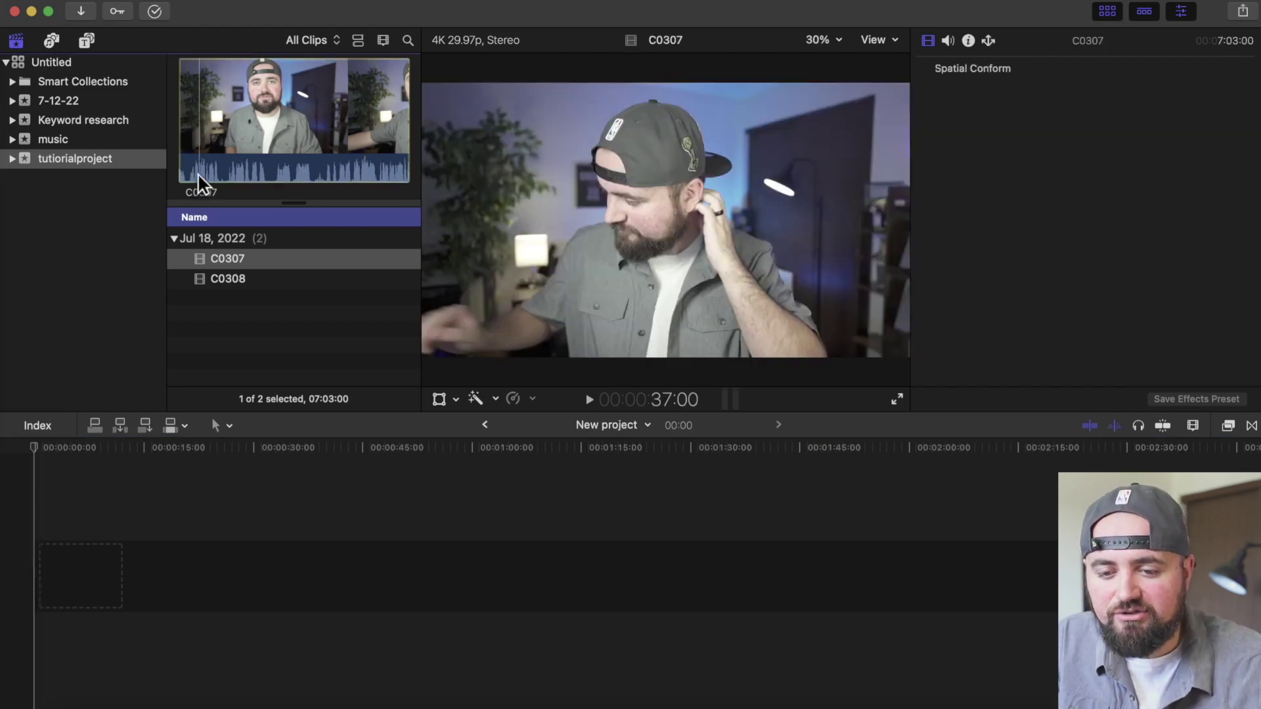
click(199, 172)
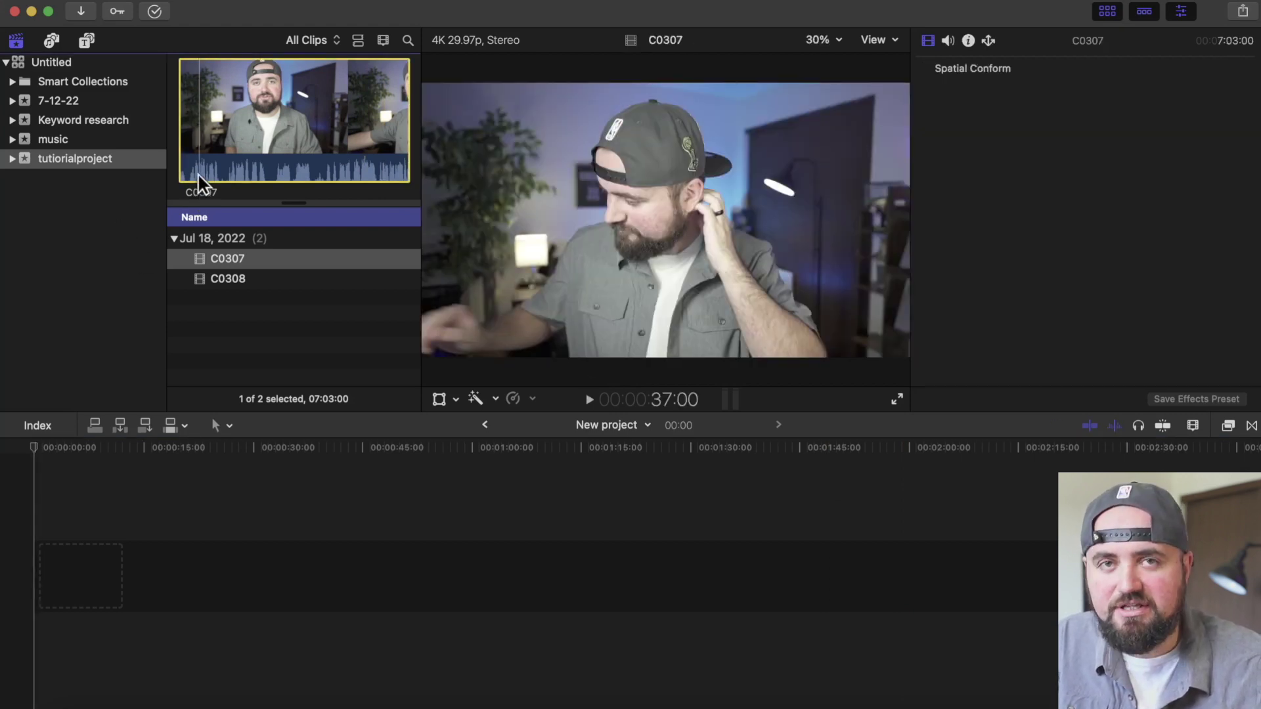
key(space)
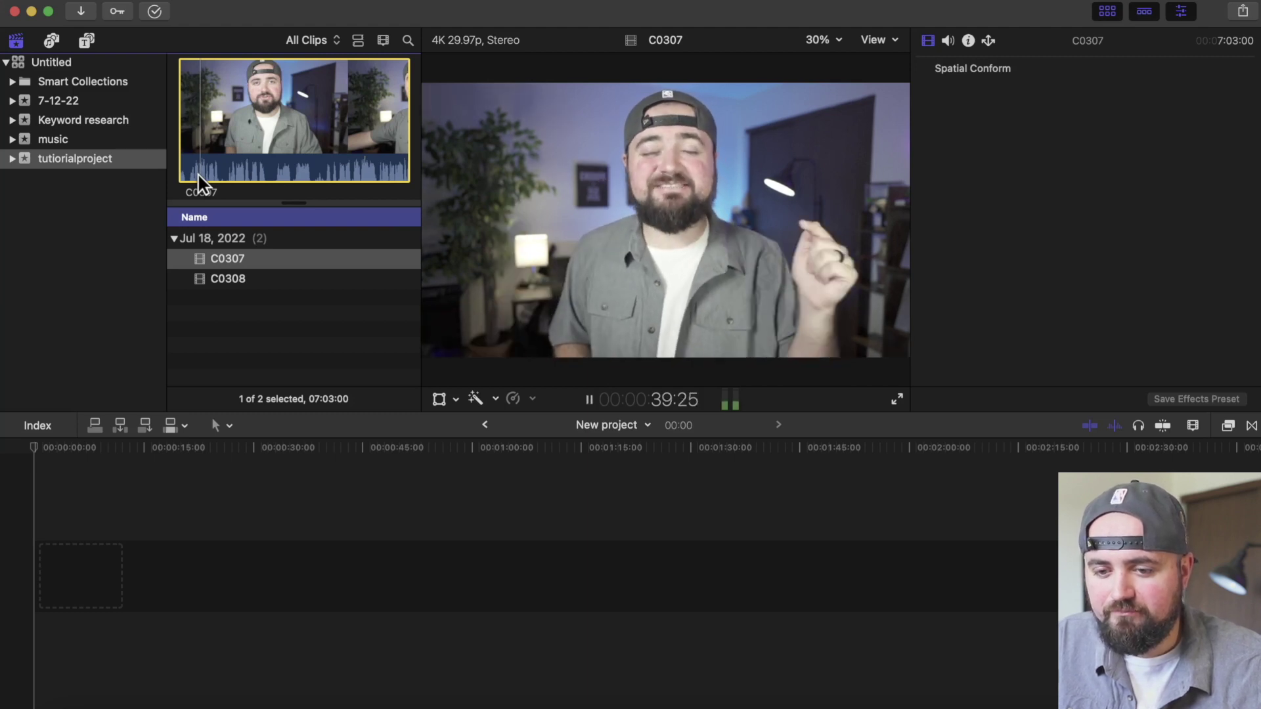
key(space)
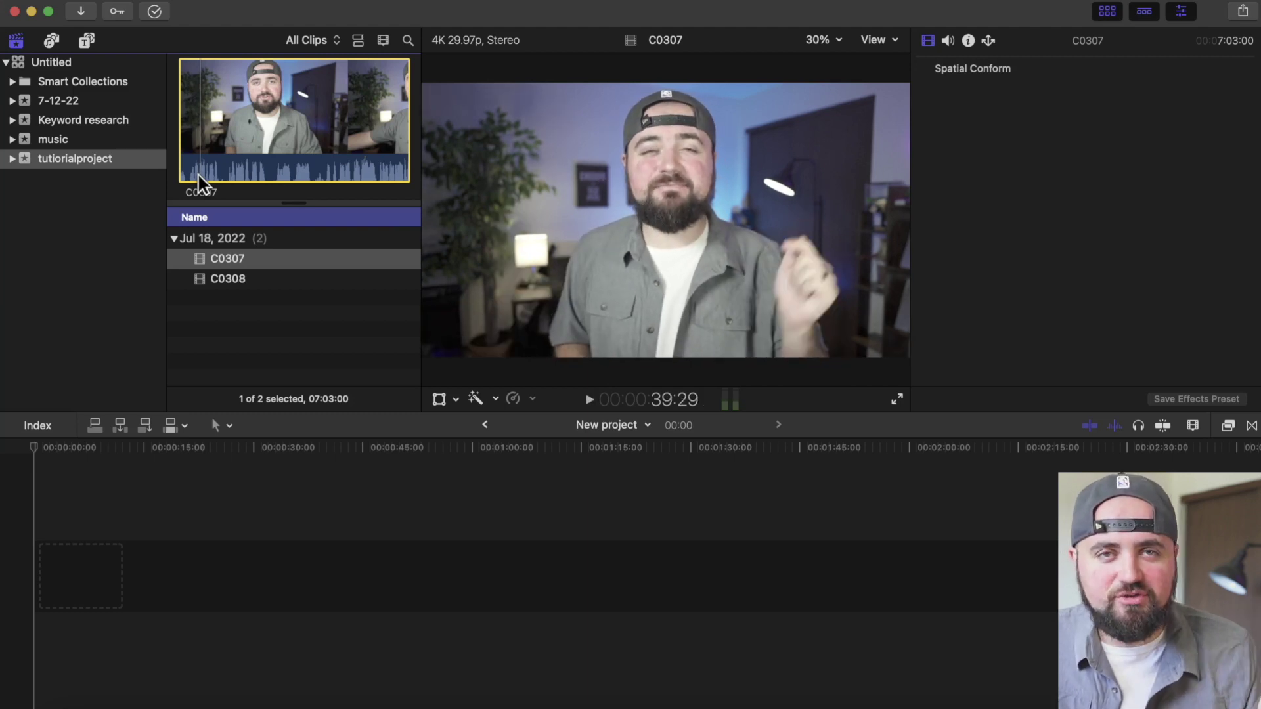
click(220, 263)
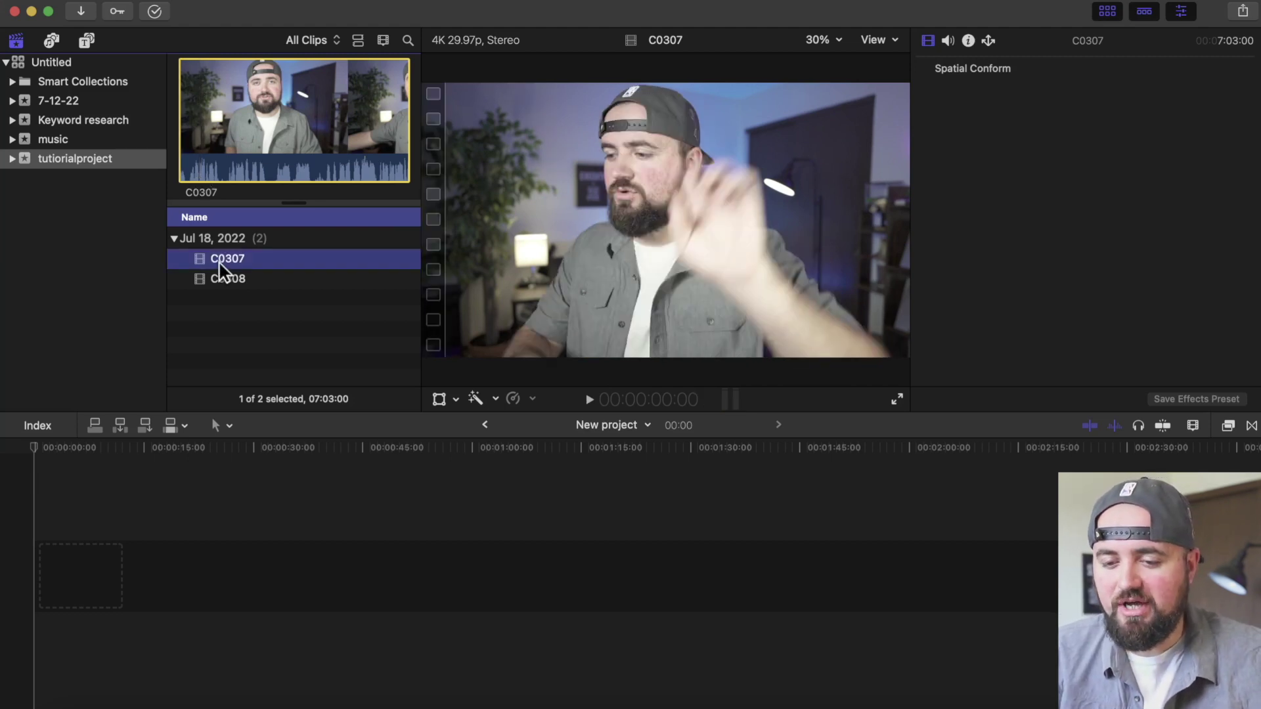
Step: Drop clip C0307 at the start of the New project timeline, showing its full 07:03:00 length
drag(220, 264, 61, 570)
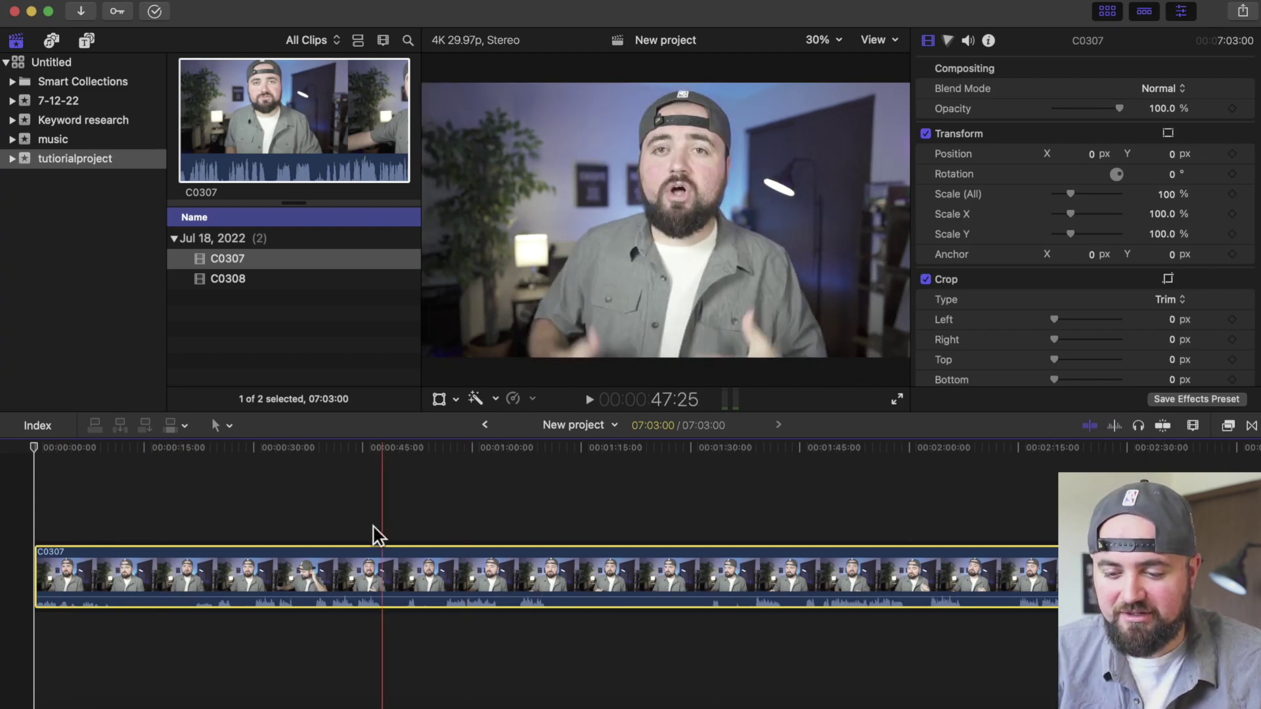
key(super+equal)
key(super+equal)
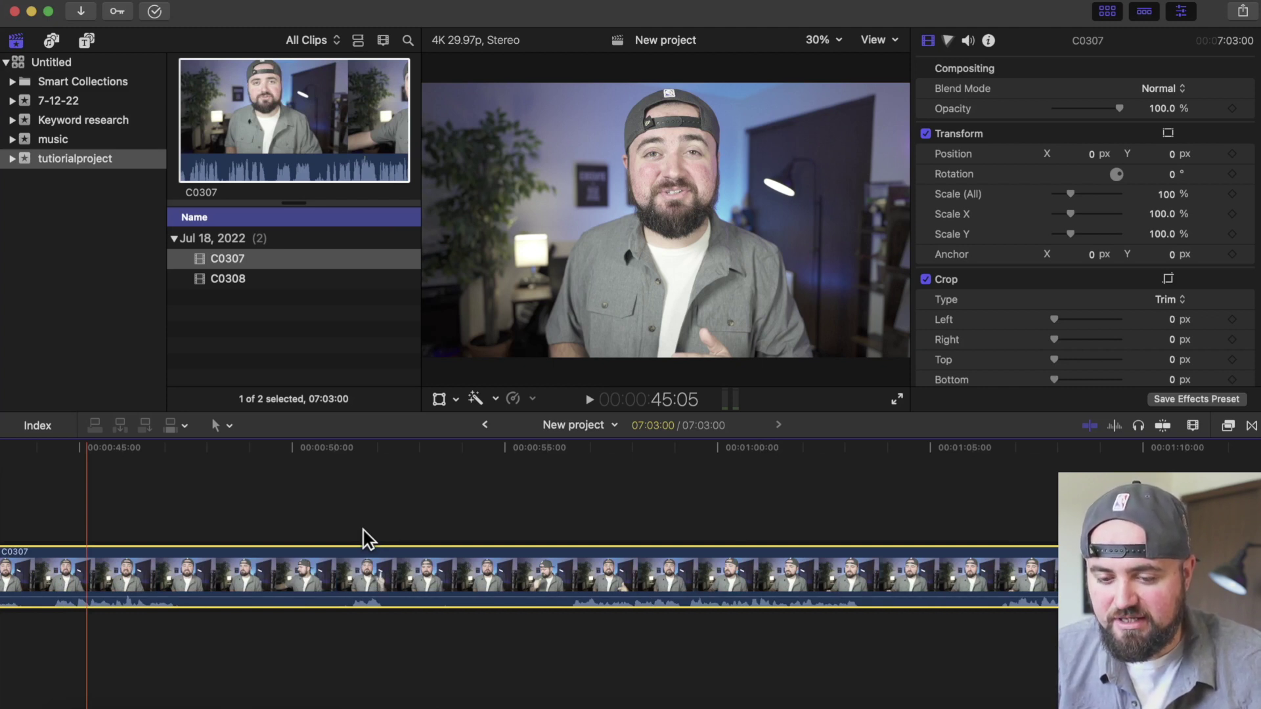
key(super+minus)
key(super+minus)
key(super+minus)
key(super+minus)
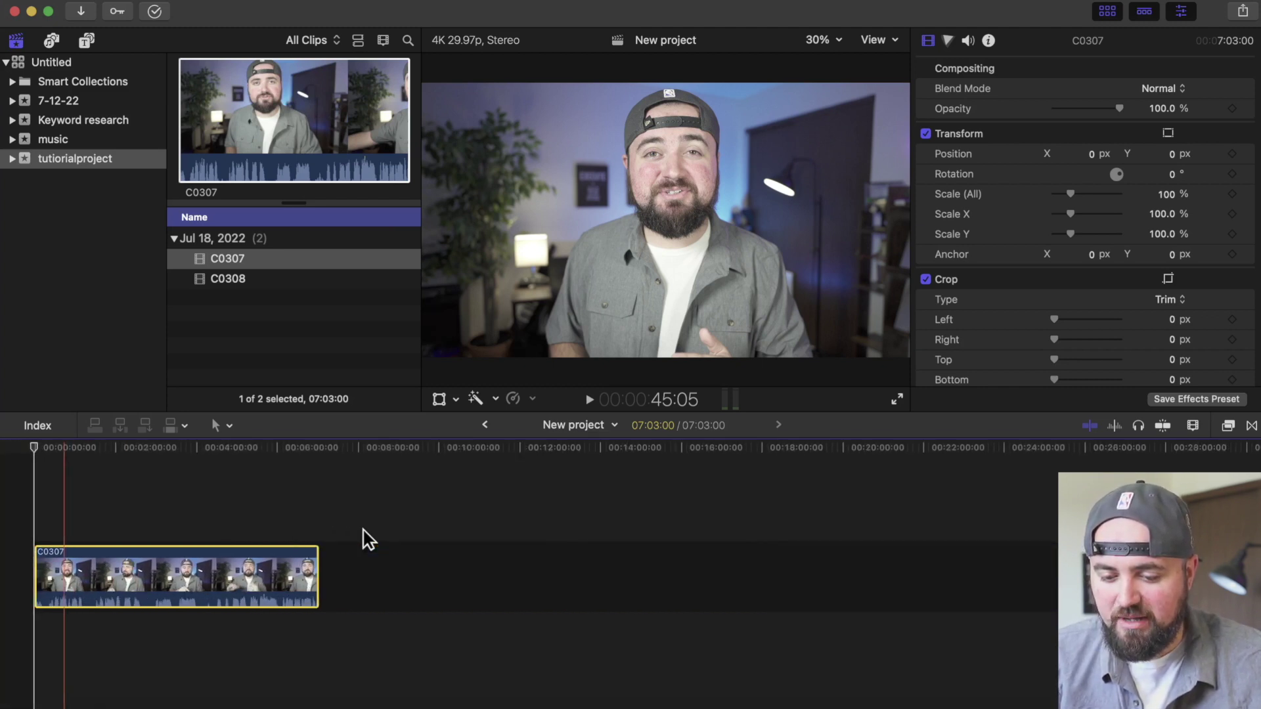
key(super+equal)
key(super+equal)
key(super+equal)
key(super+minus)
key(super+minus)
key(super+minus)
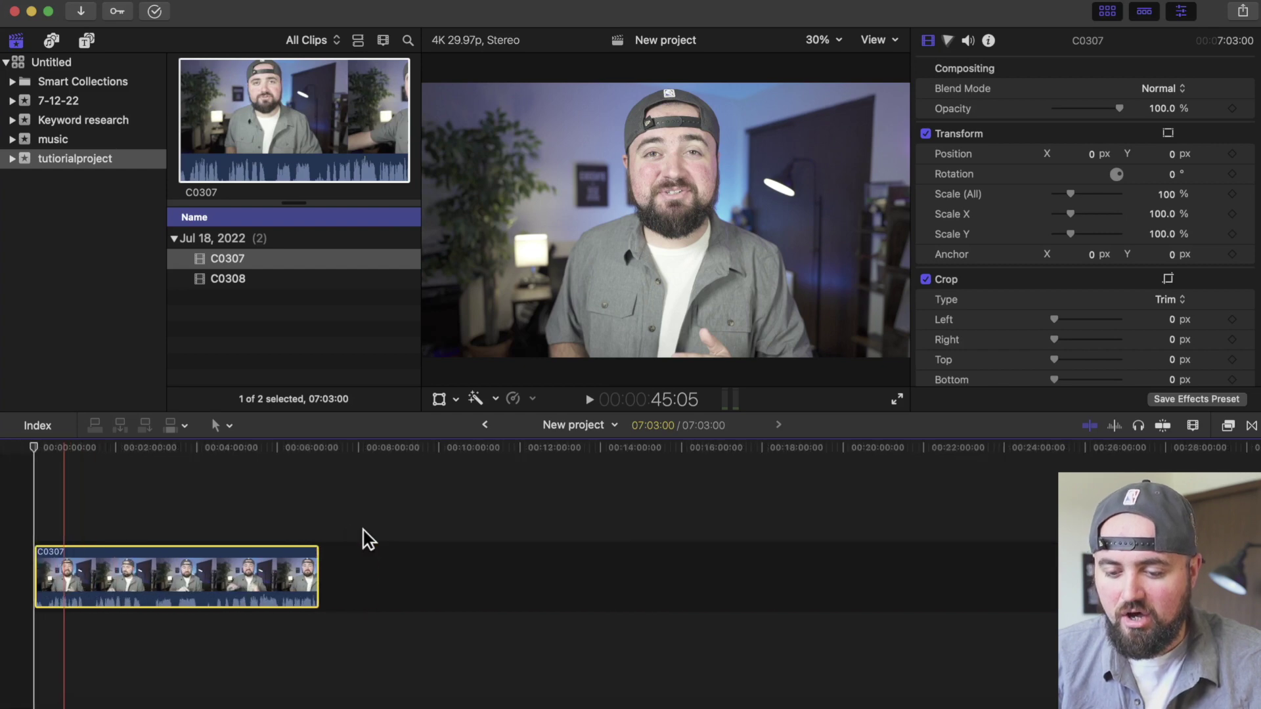
click(215, 279)
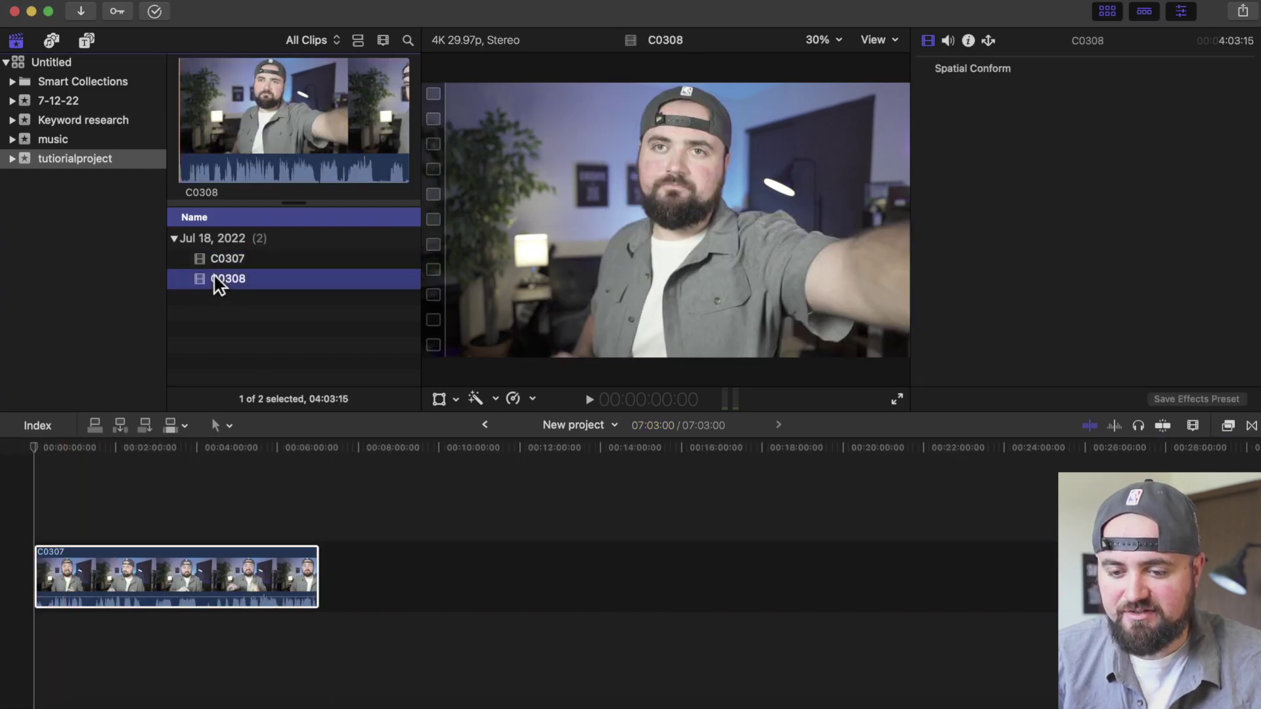
Step: Add C0308 after C0307 in the timeline, then move it to the very start
drag(214, 273, 340, 562)
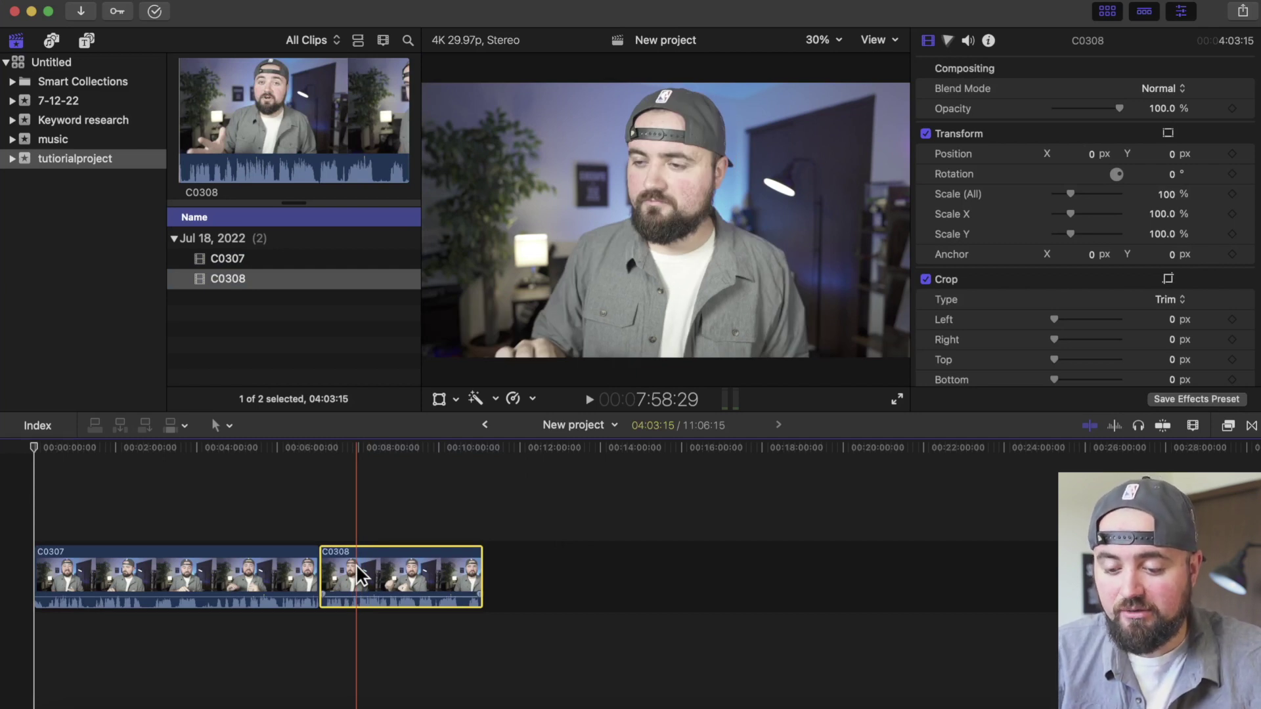
drag(356, 565, 74, 574)
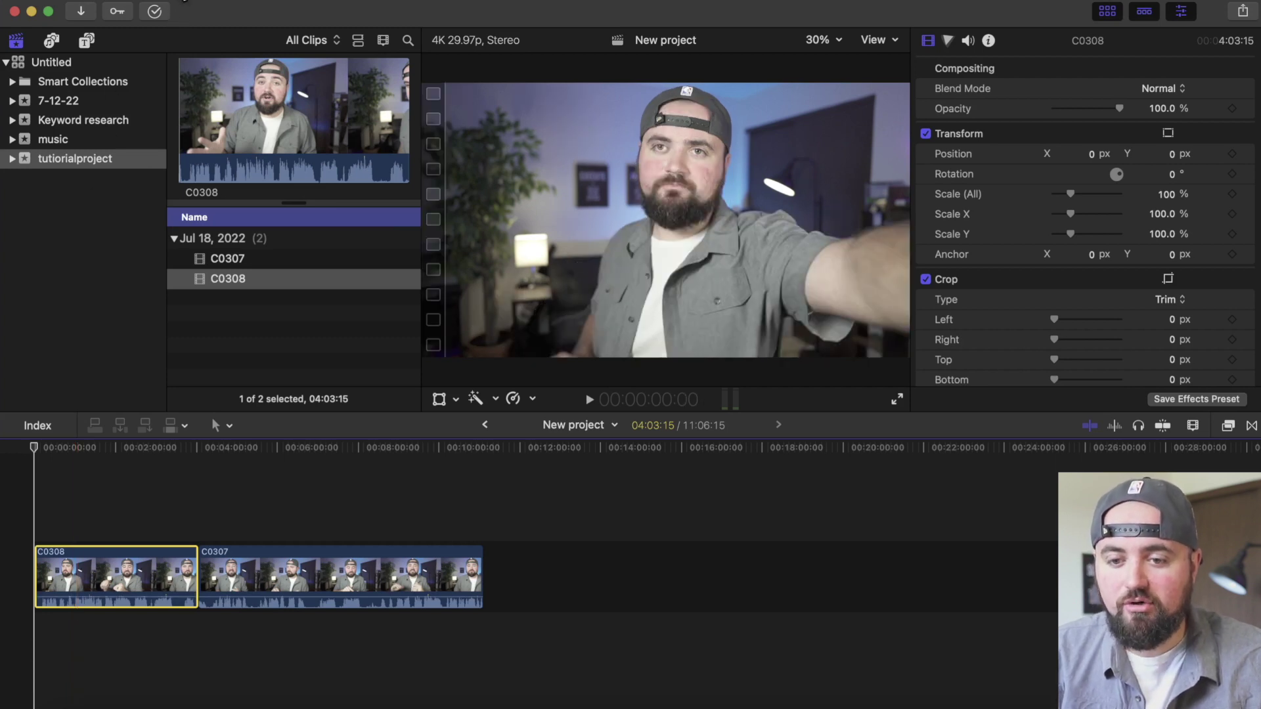
click(172, 6)
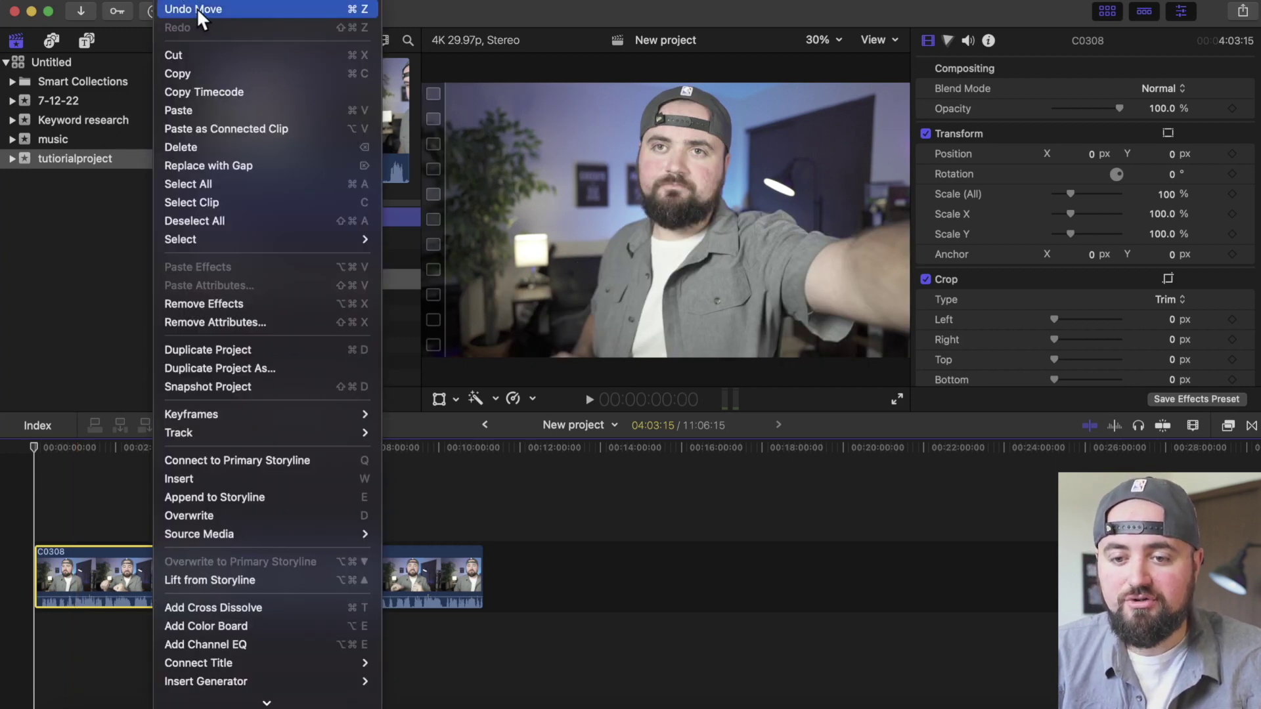
Step: Undo the C0308 move, delete and restore C0308, then place it after C0307
click(269, 6)
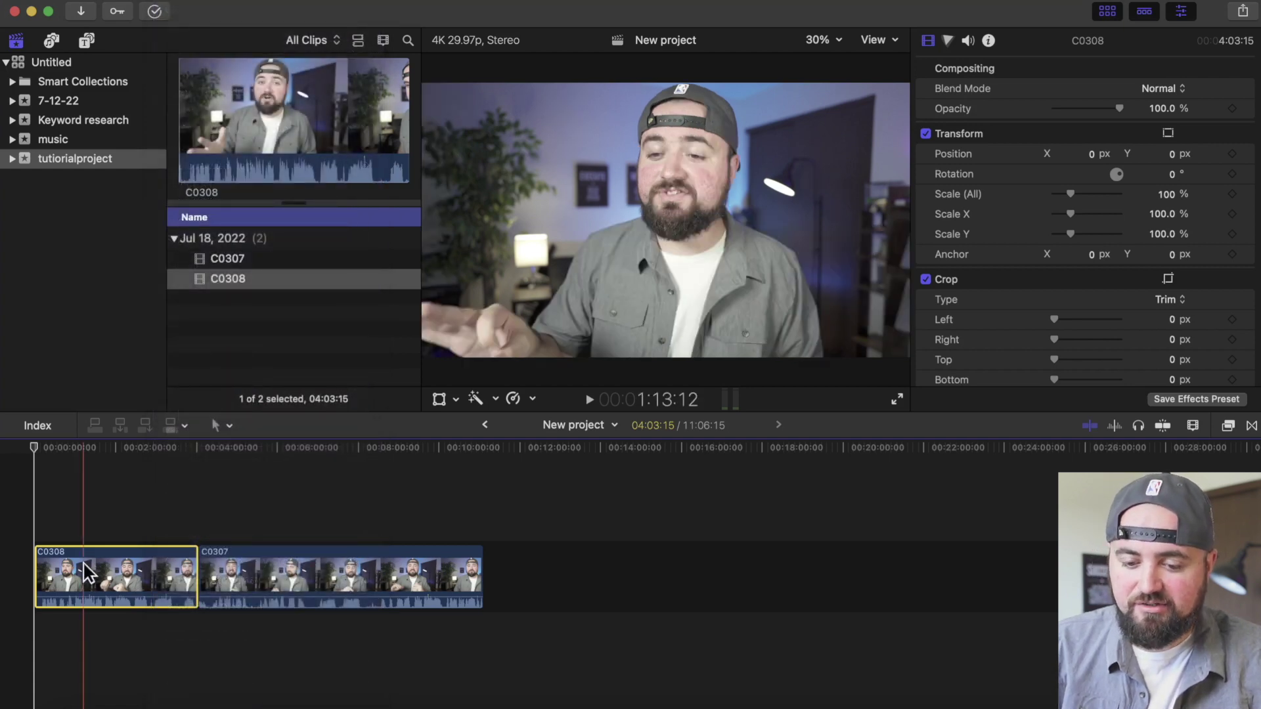
key(Delete)
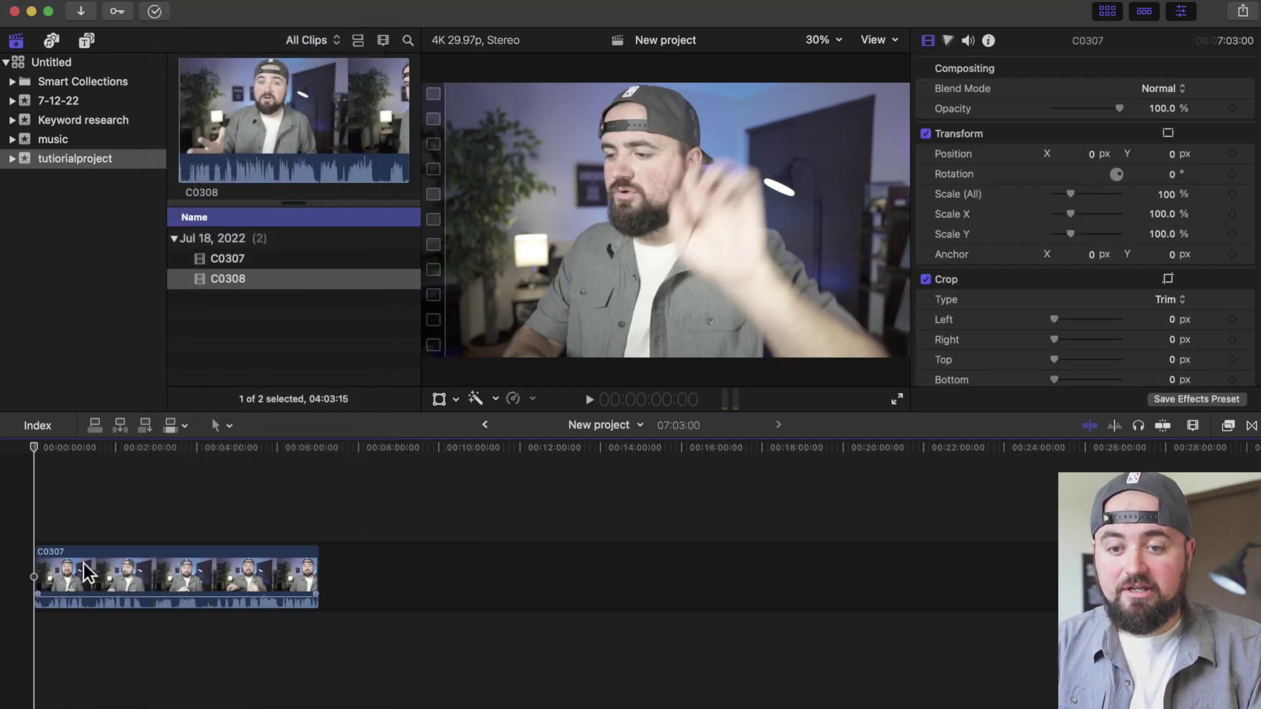
key(super+z)
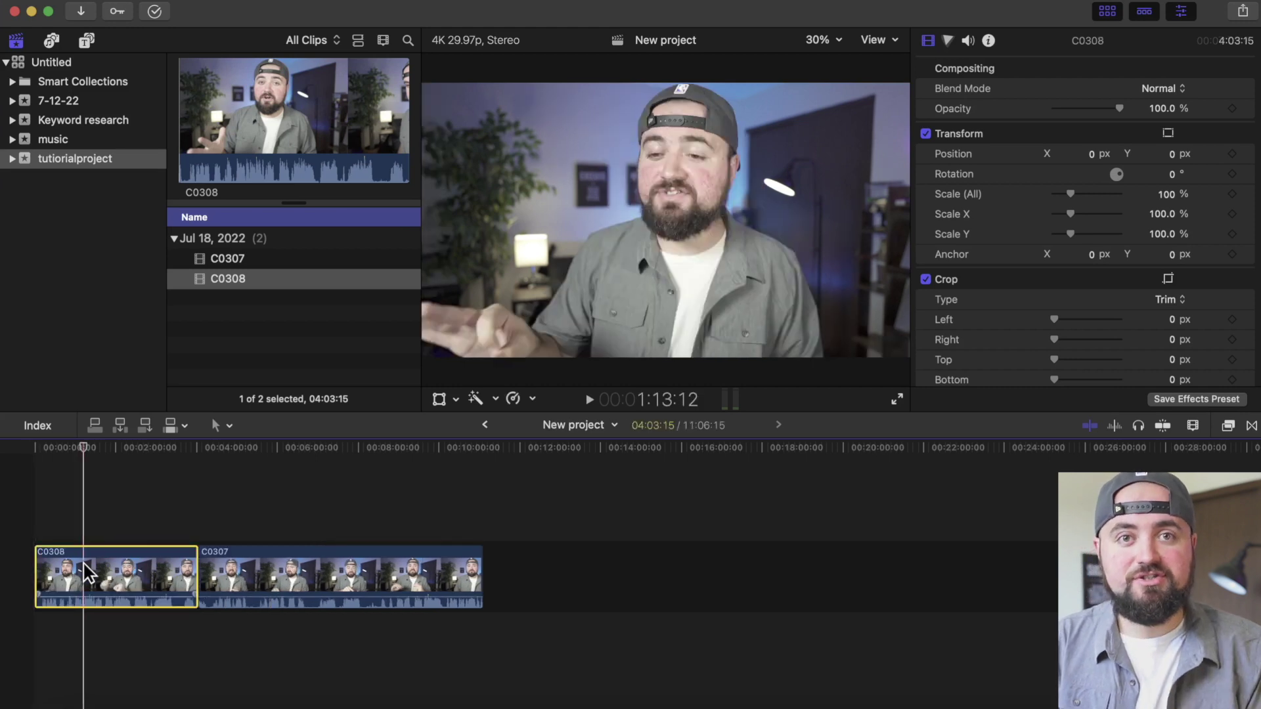
drag(87, 573, 447, 581)
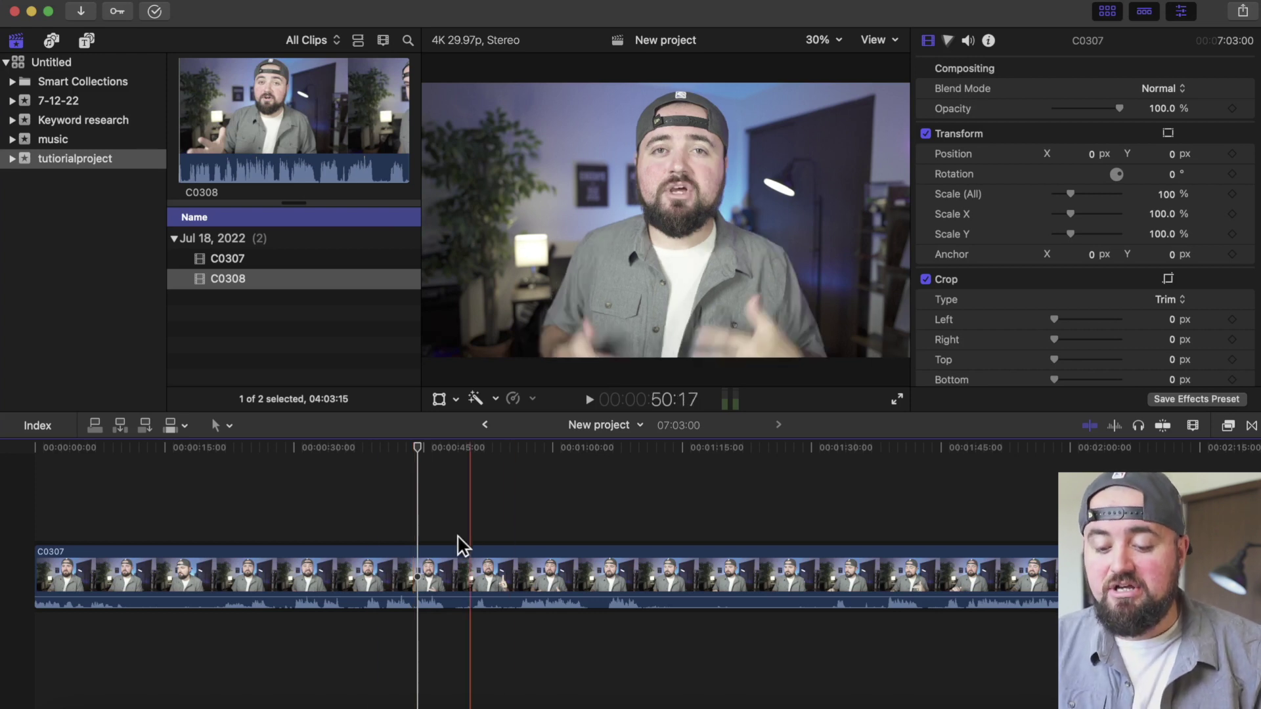
Step: Split C0307 at 44:12 and ripple-delete the first 44 seconds
key(super+equal)
key(super+equal)
key(super+equal)
key(super+equal)
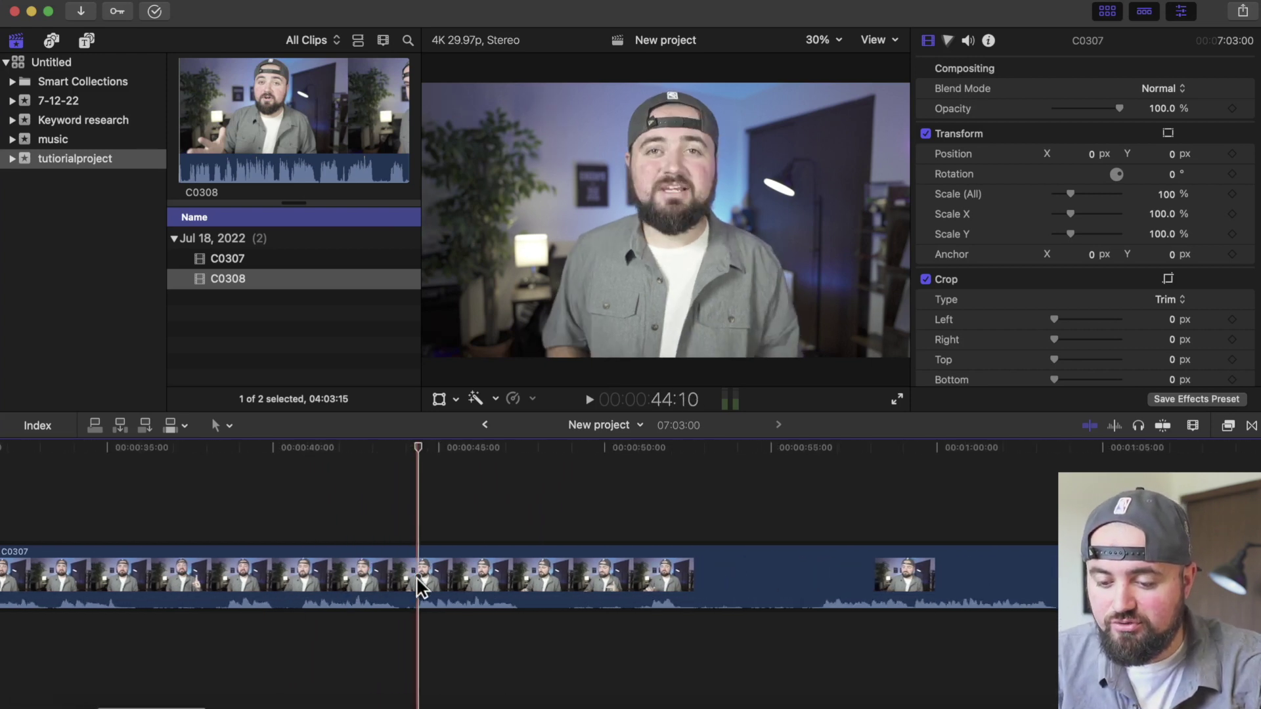
click(317, 496)
click(467, 506)
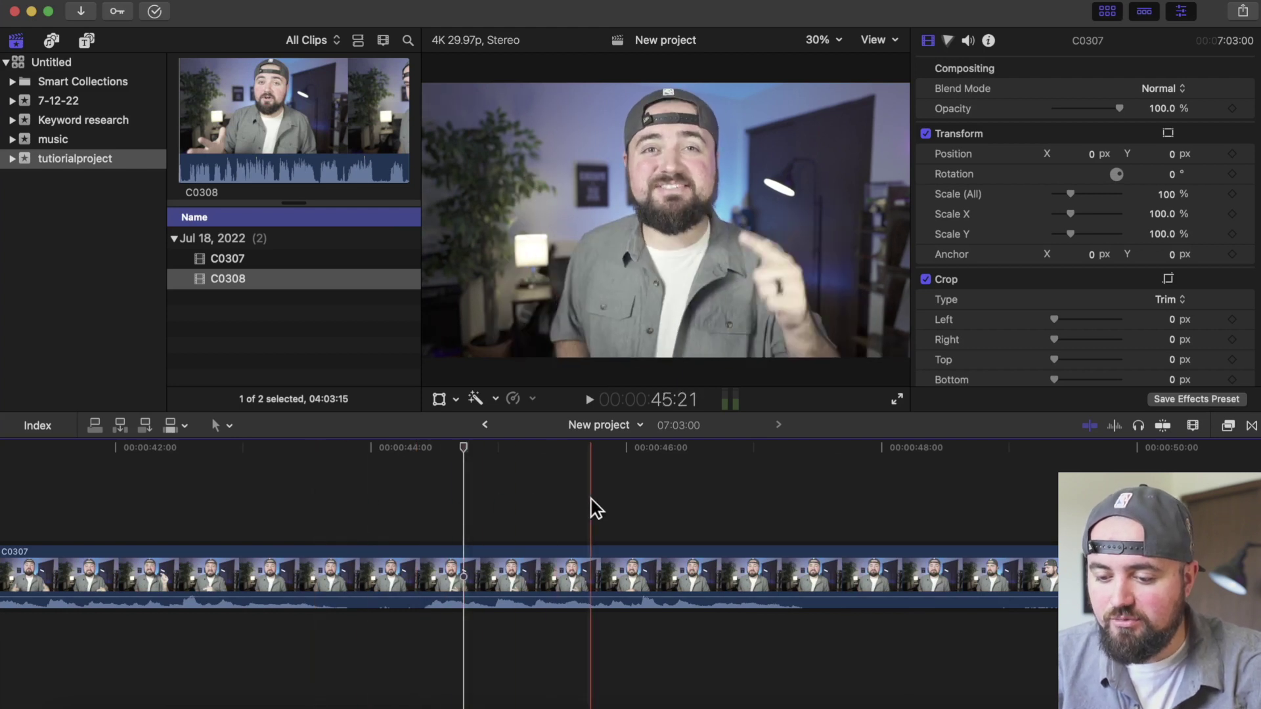
click(592, 507)
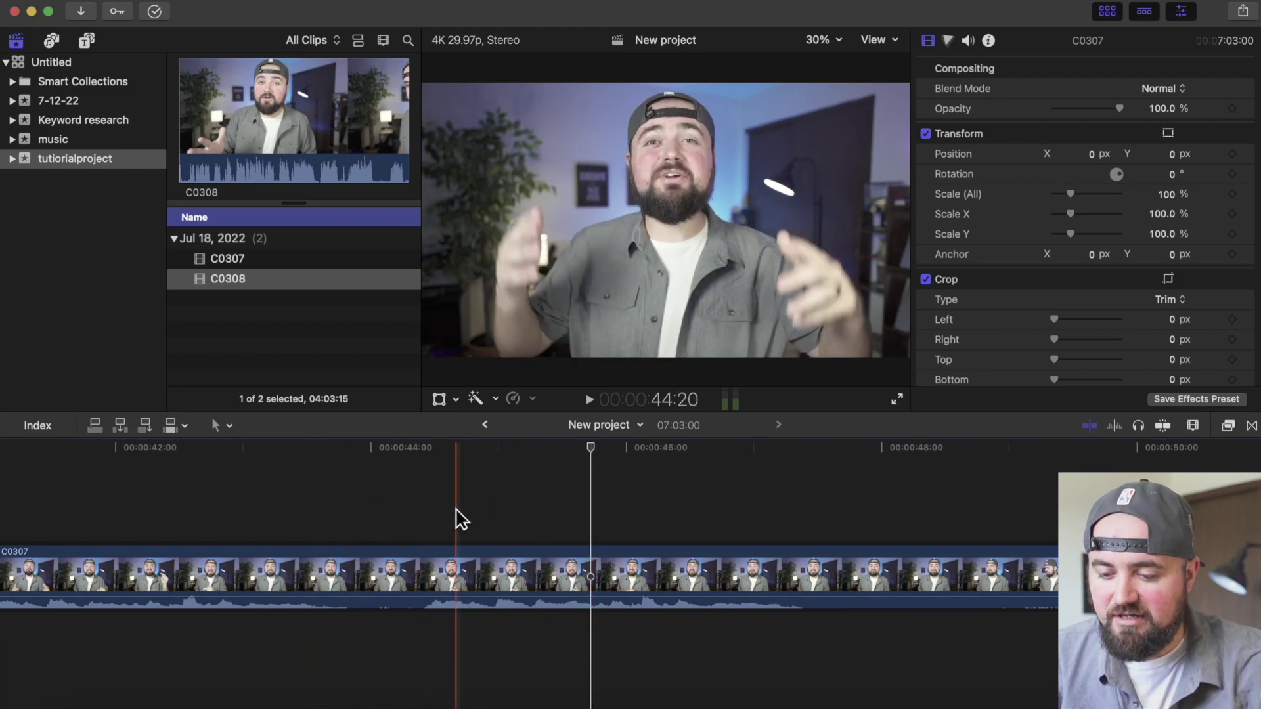
click(417, 507)
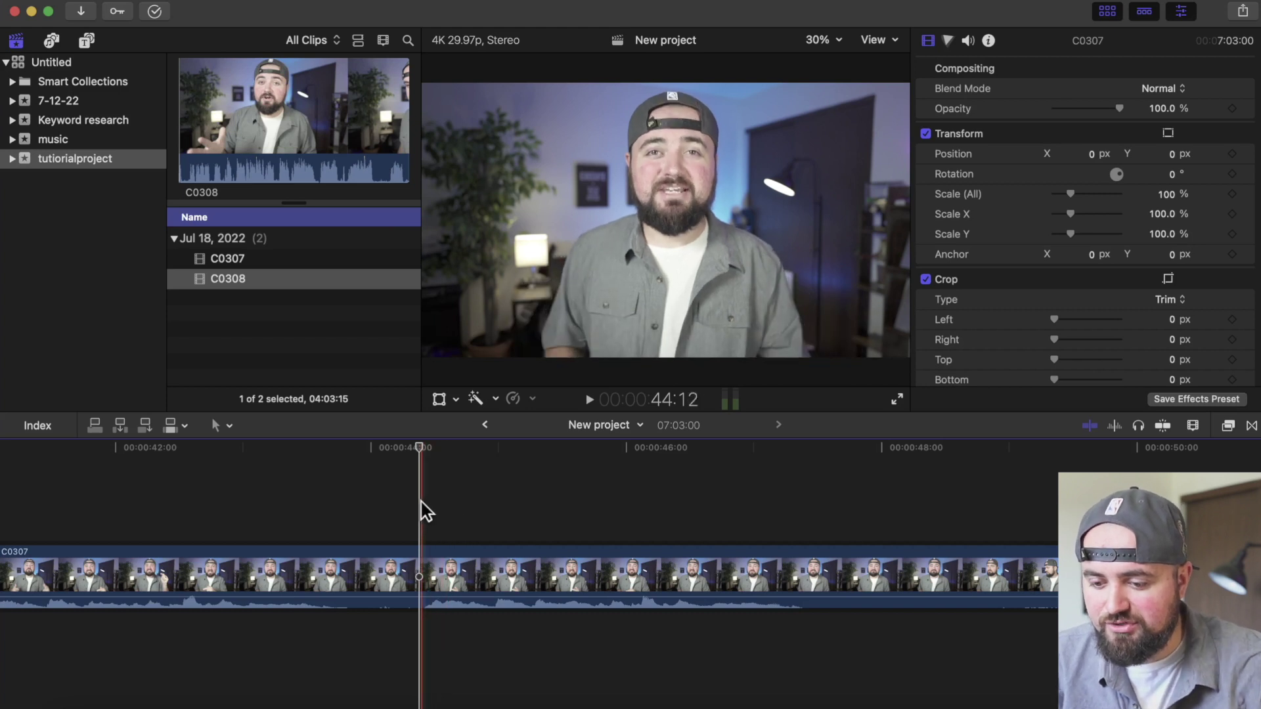
click(425, 514)
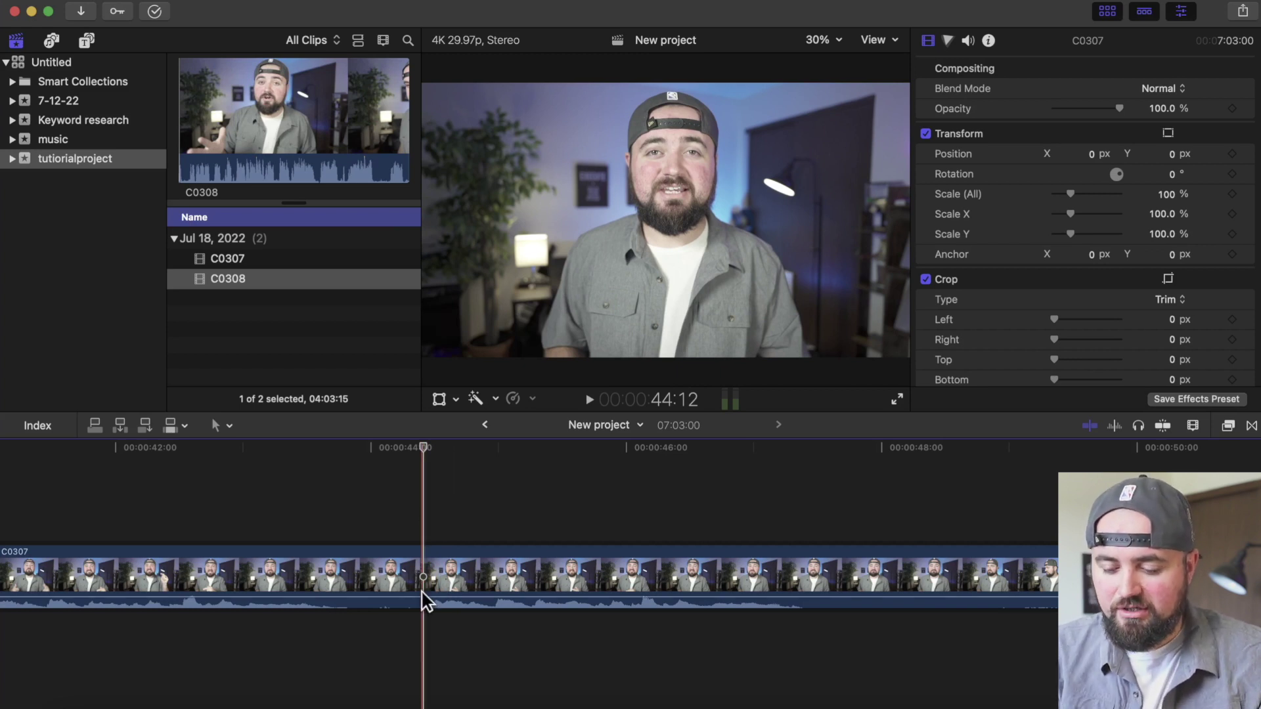
key(super+b)
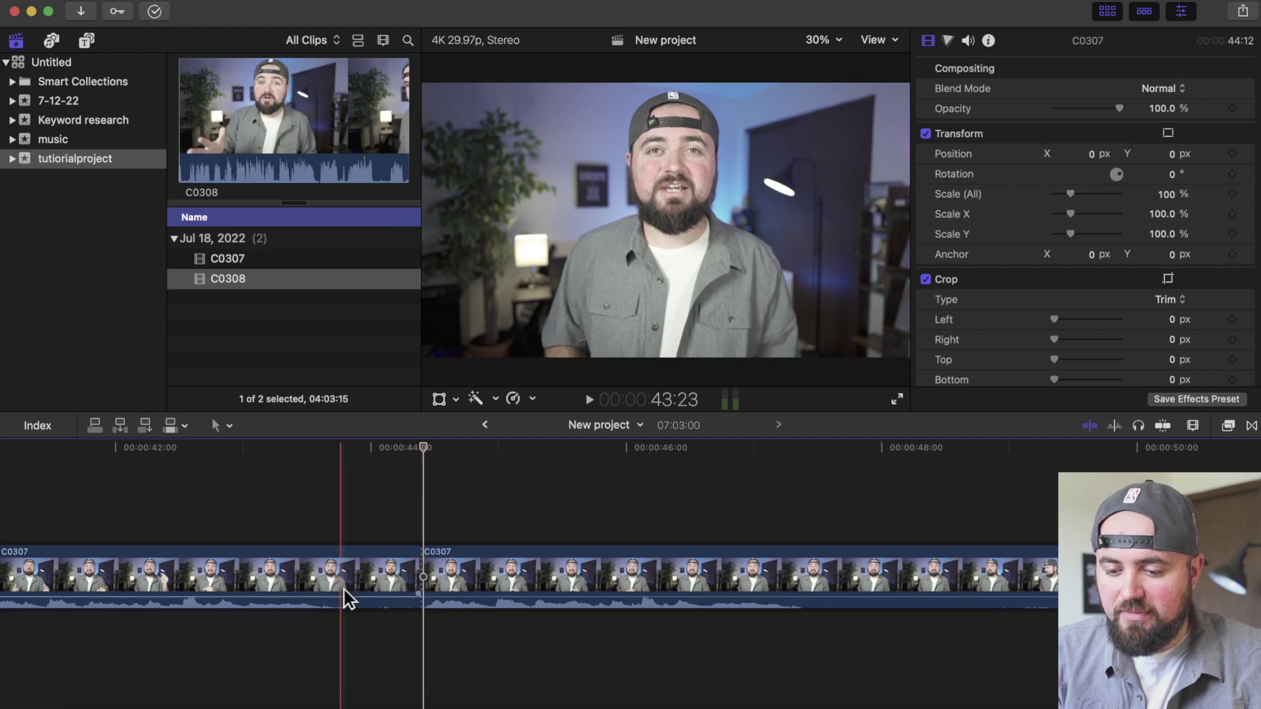
click(397, 569)
click(493, 572)
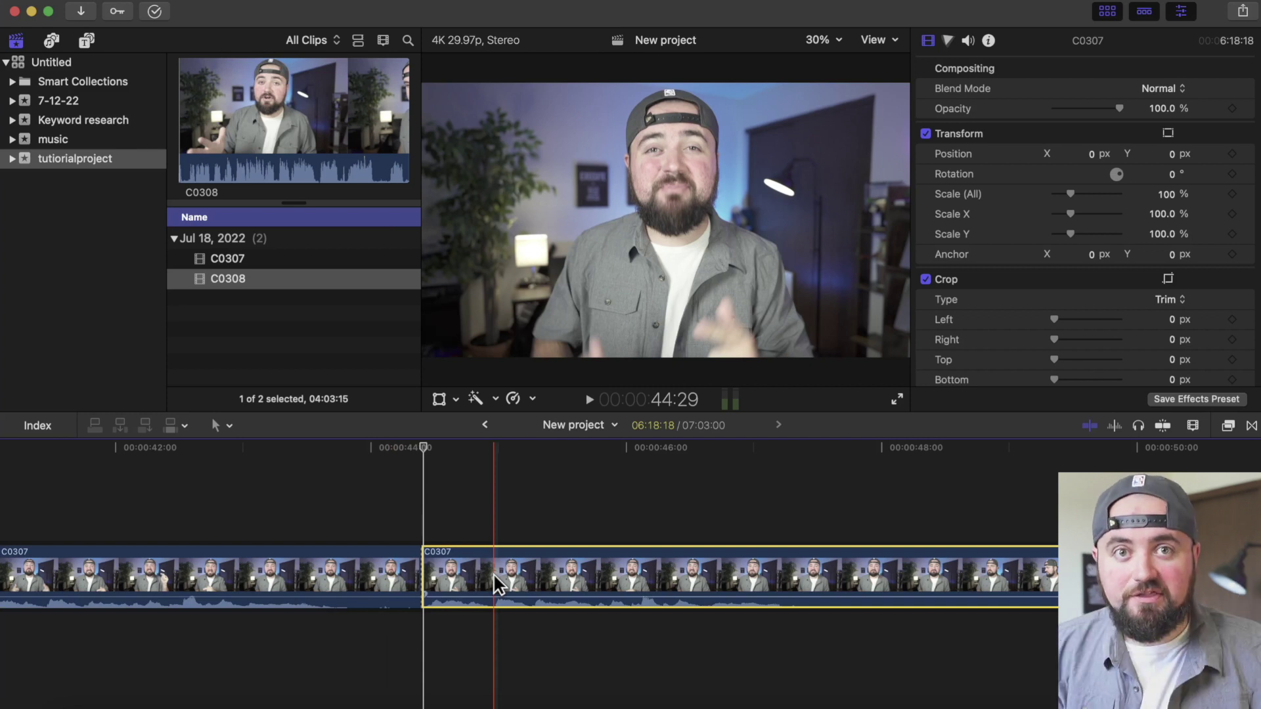
click(317, 584)
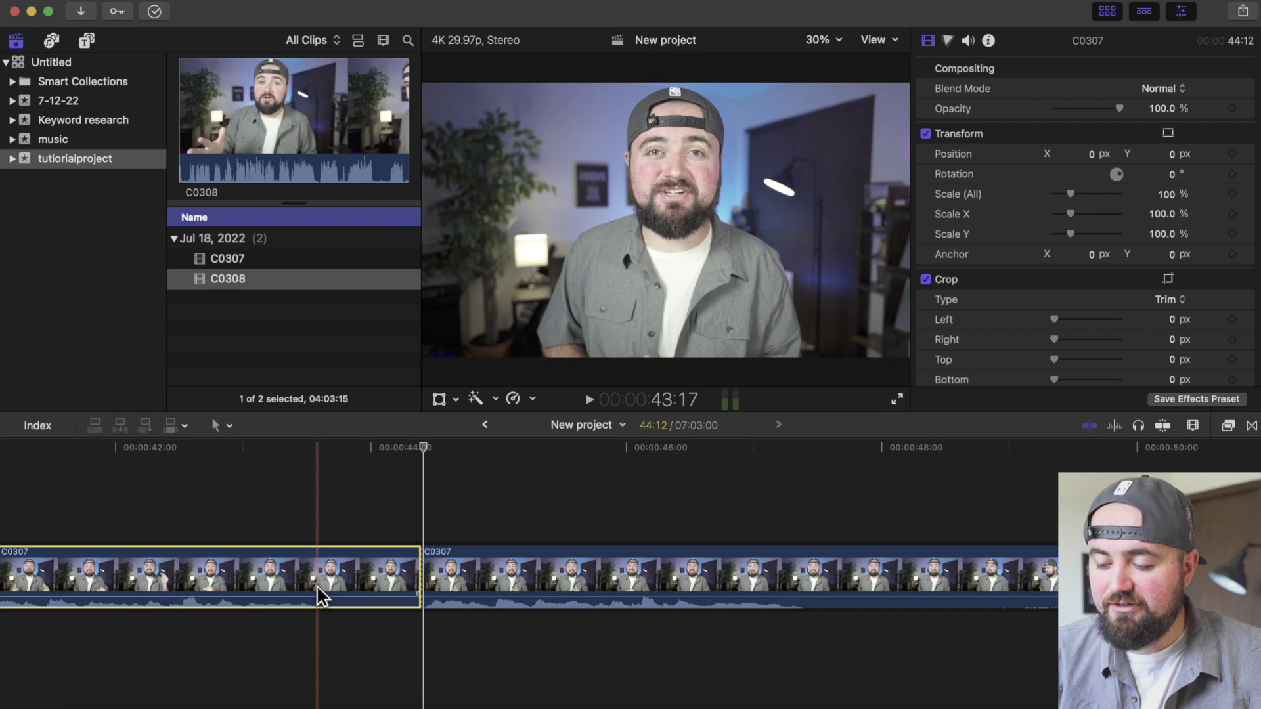
key(Delete)
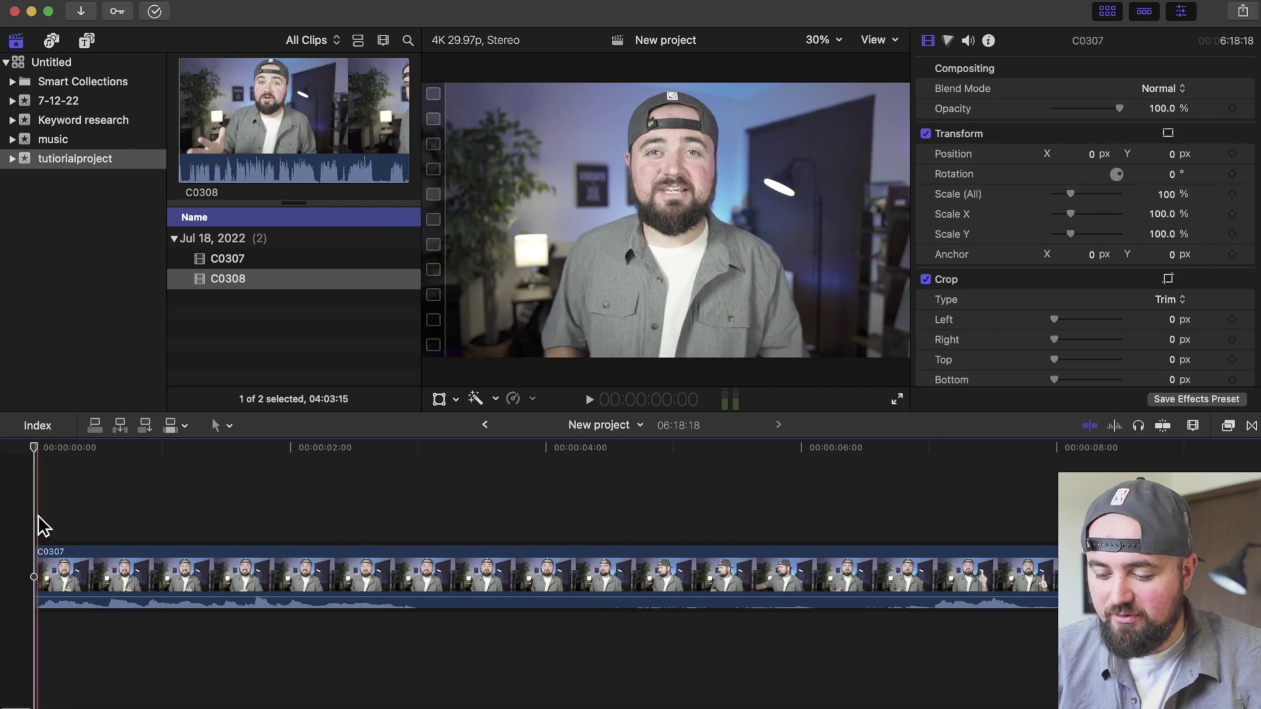
Step: Split the remaining C0307 footage at about 3 and 12 seconds
key(space)
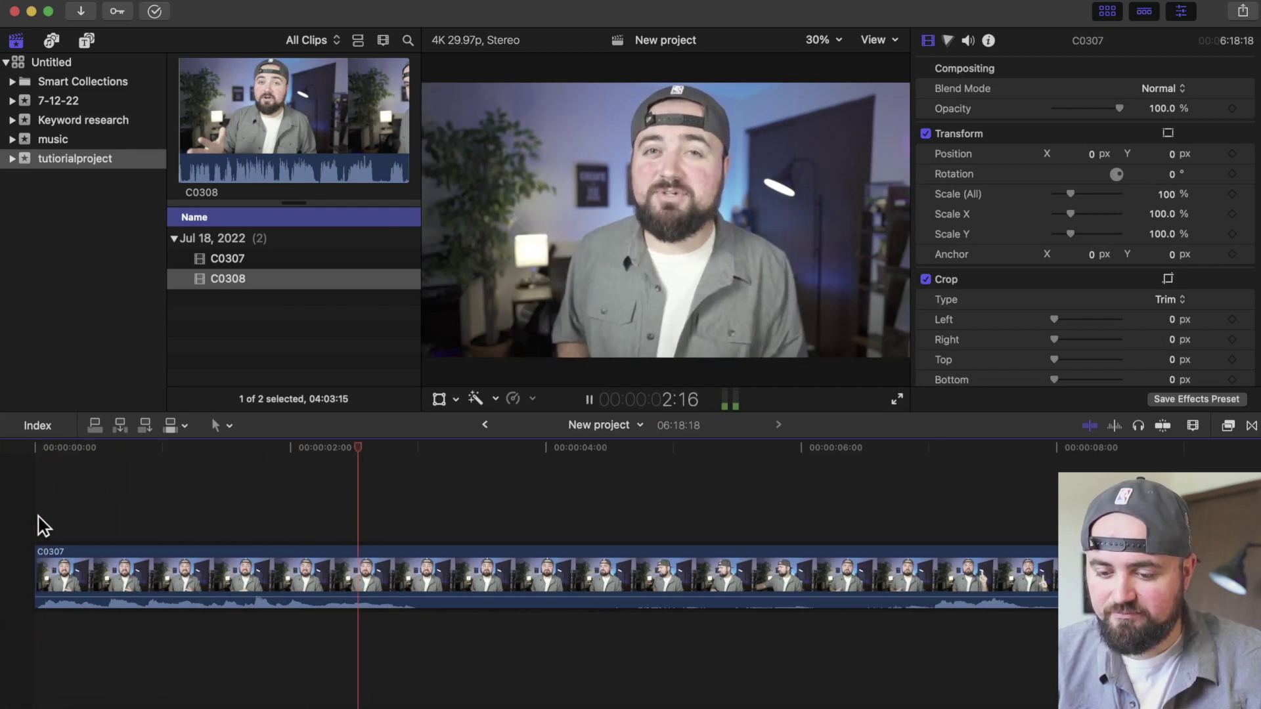
key(space)
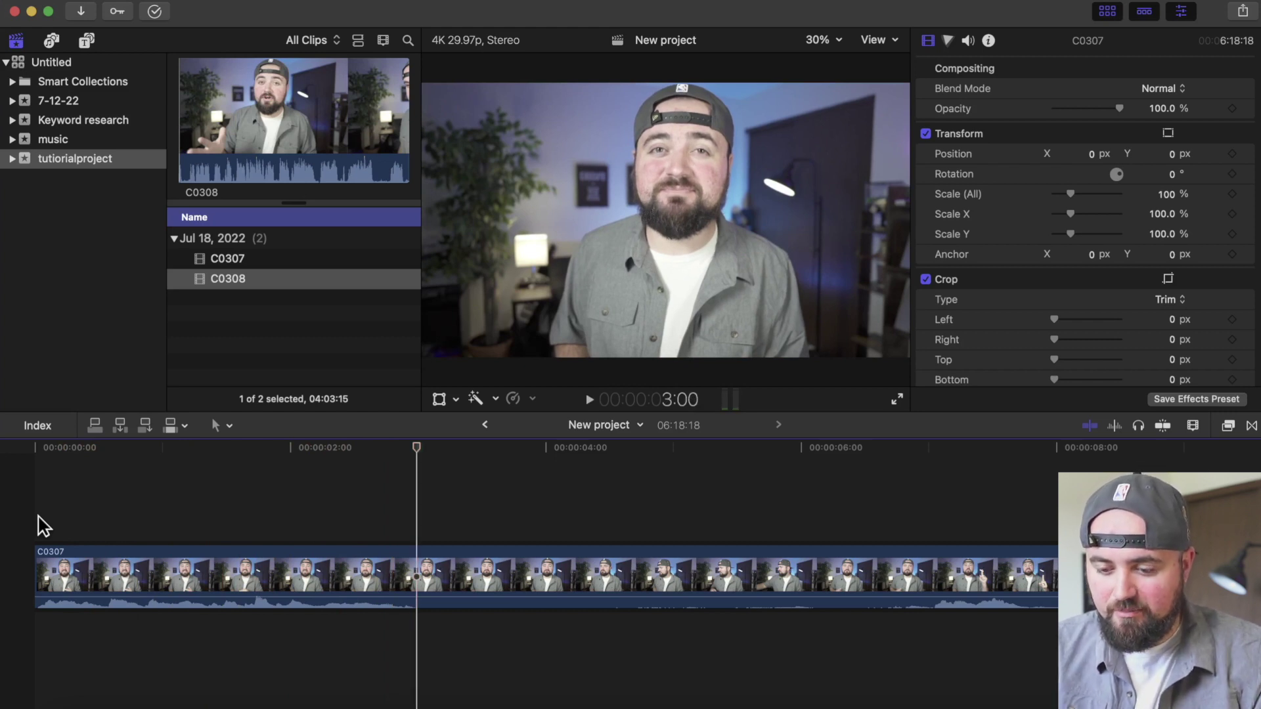
key(super+b)
click(263, 594)
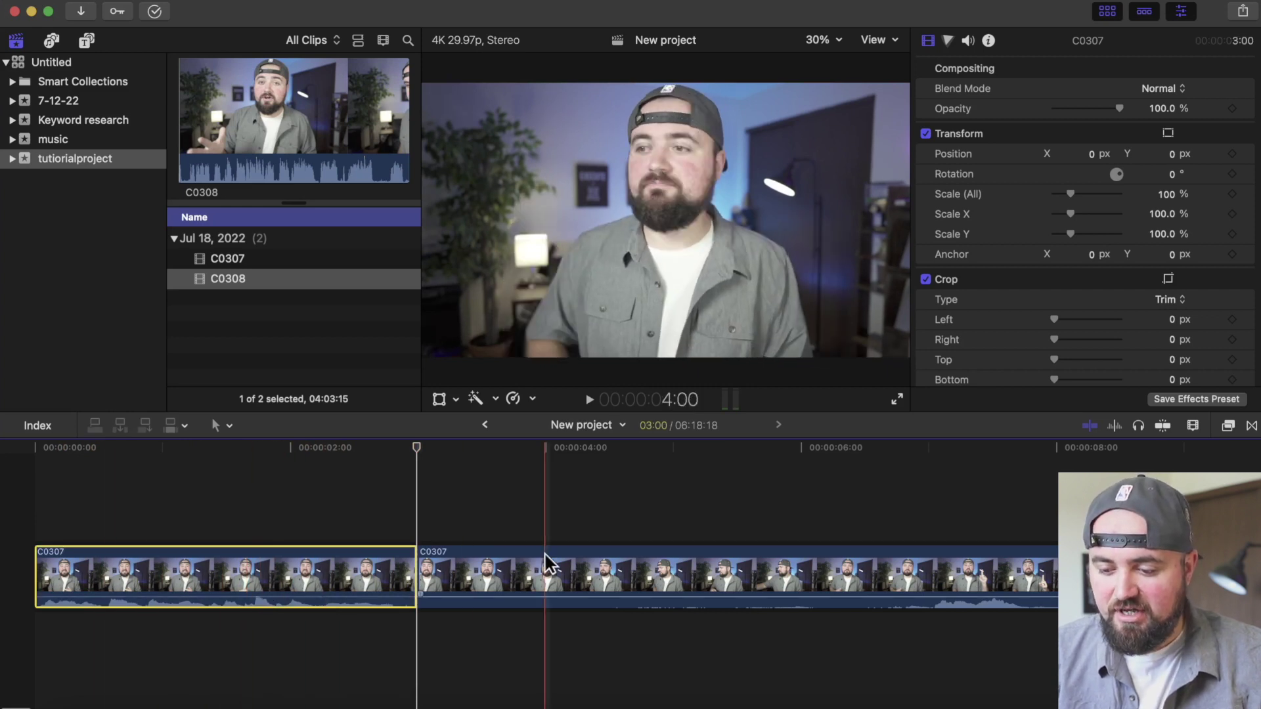
scroll(567, 558, right, 5)
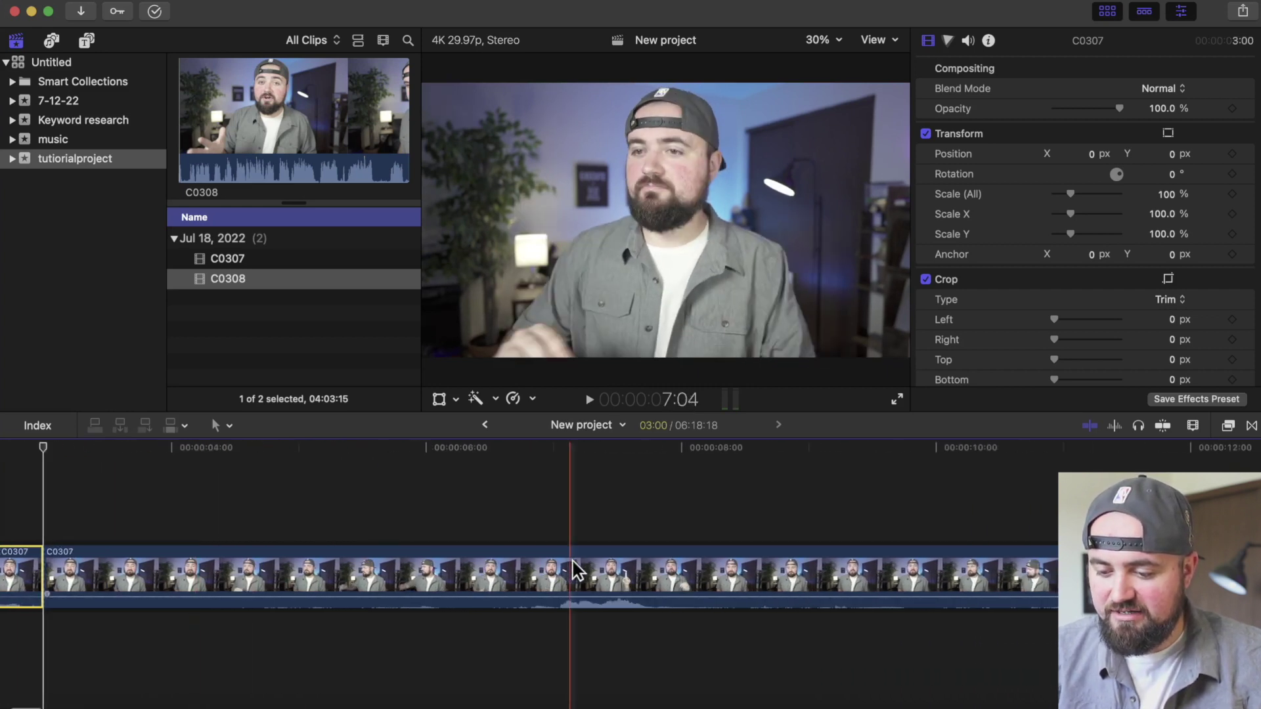
scroll(670, 565, right, 7)
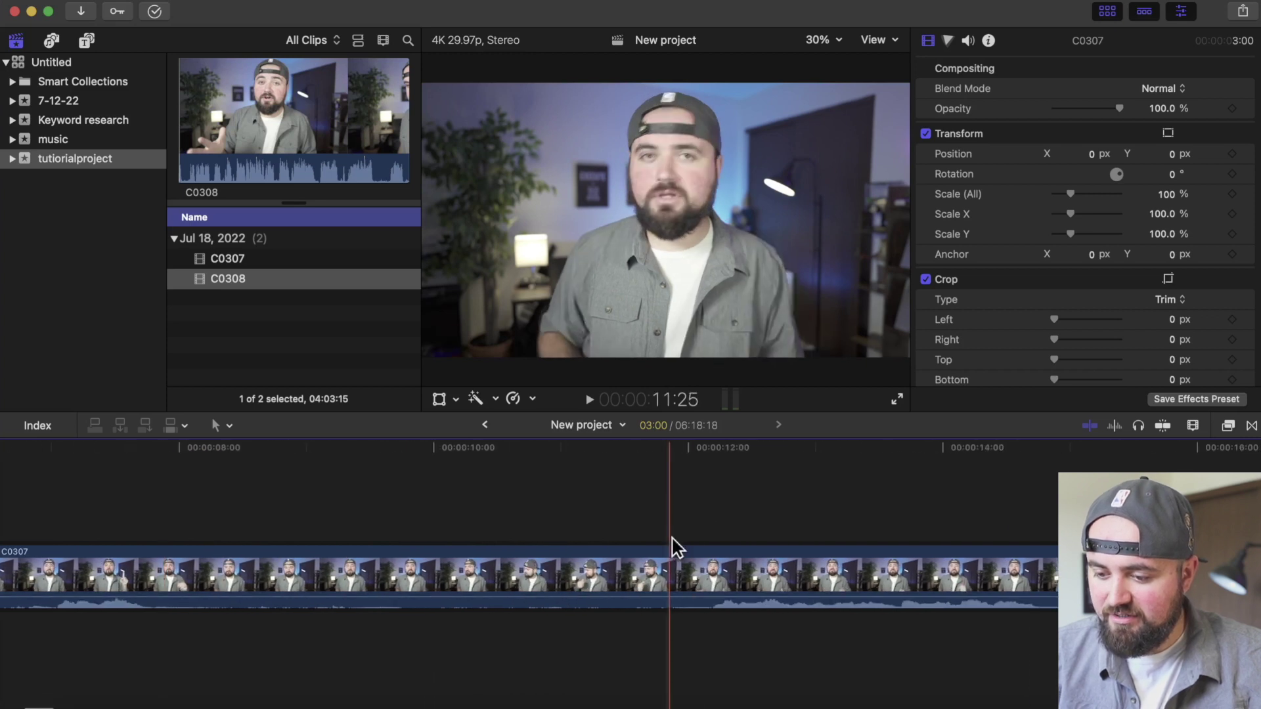
click(713, 486)
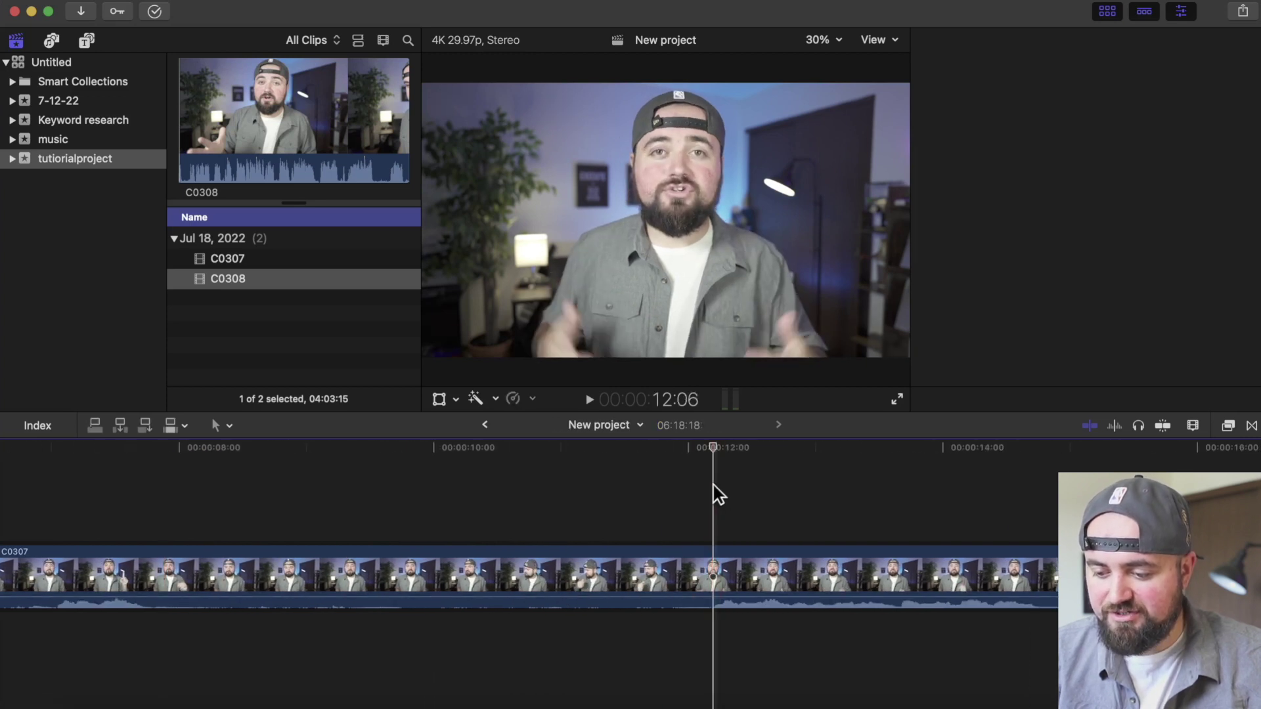
key(super+b)
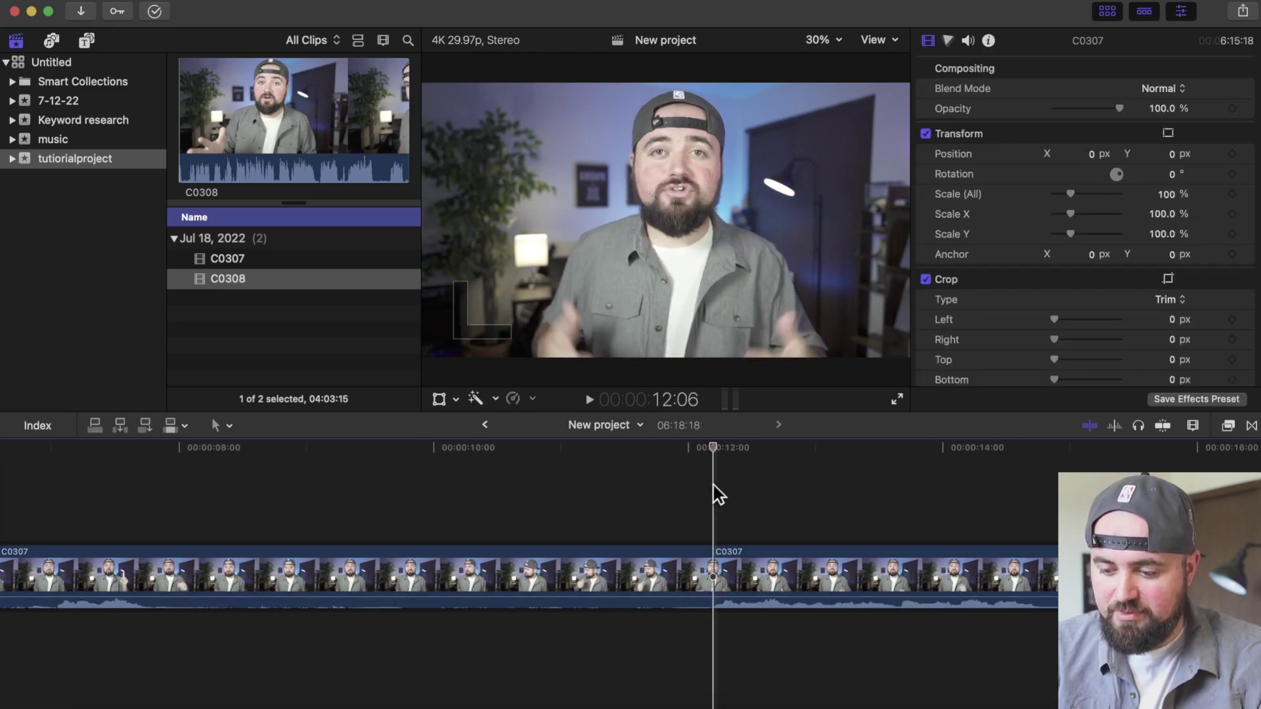
scroll(572, 577, down, 5)
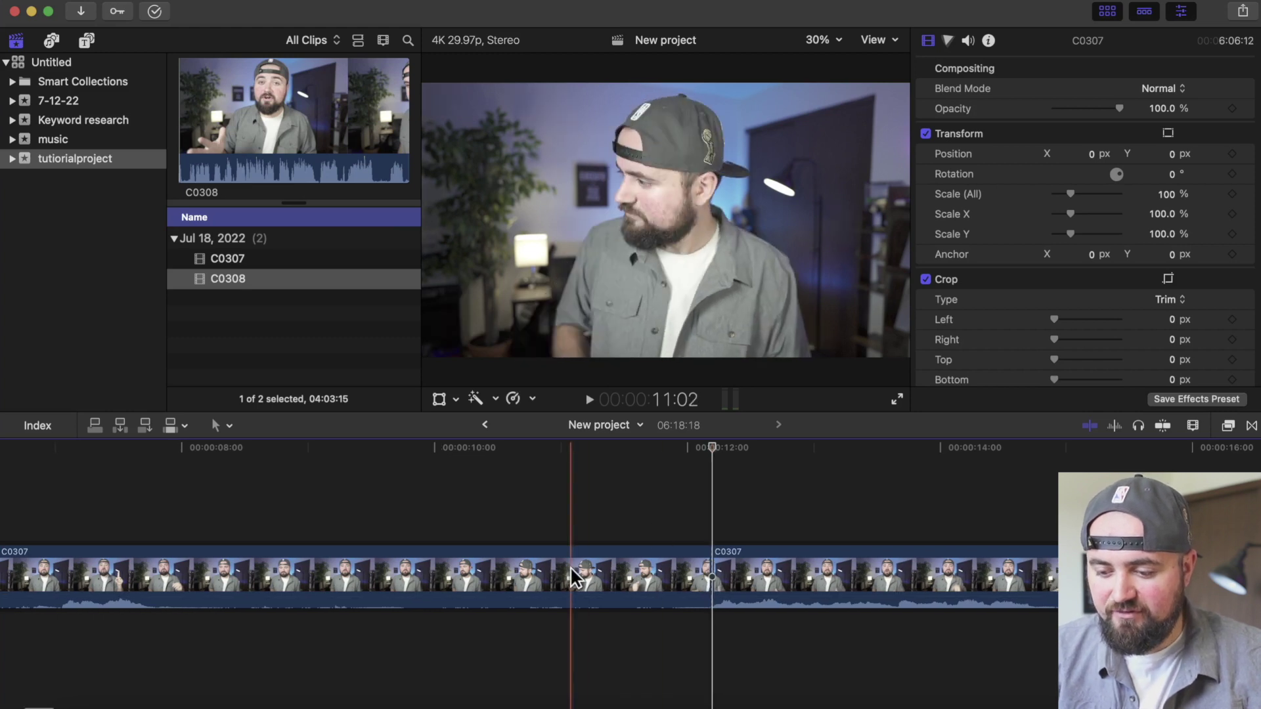
Step: Delete the middle piece, then cut out the section between about 9.5 and 13 seconds
click(436, 577)
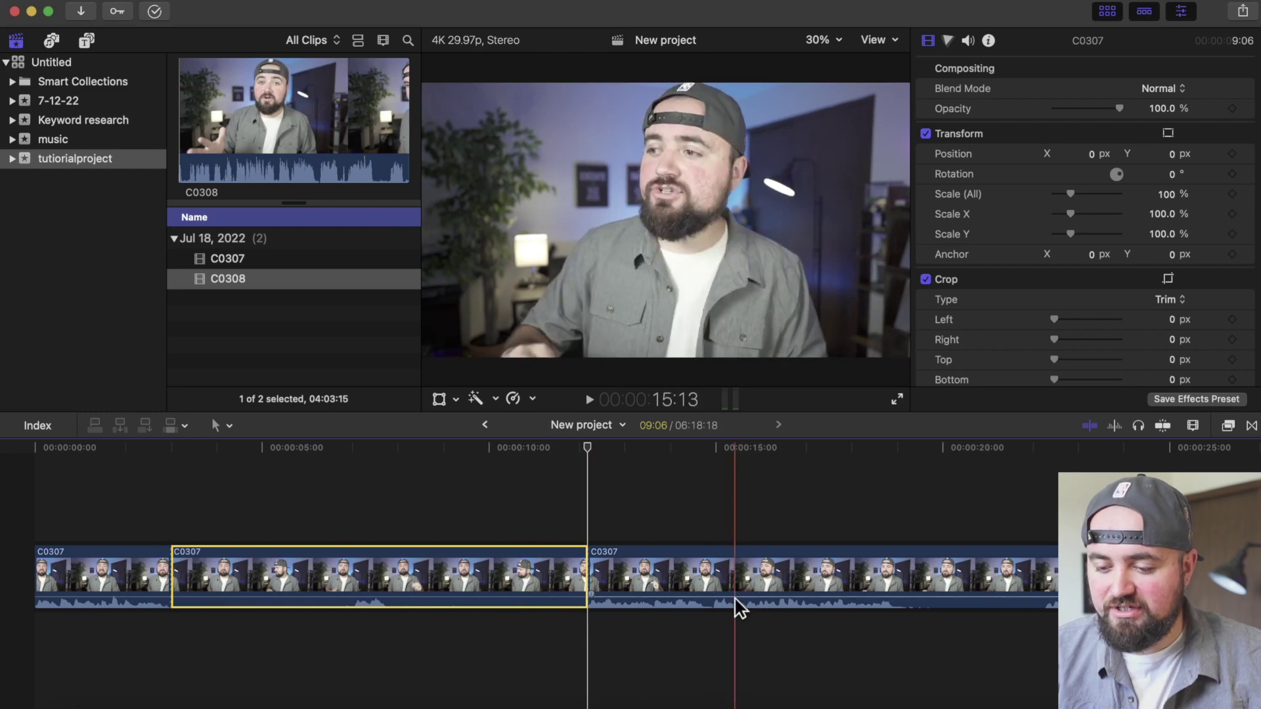
key(Delete)
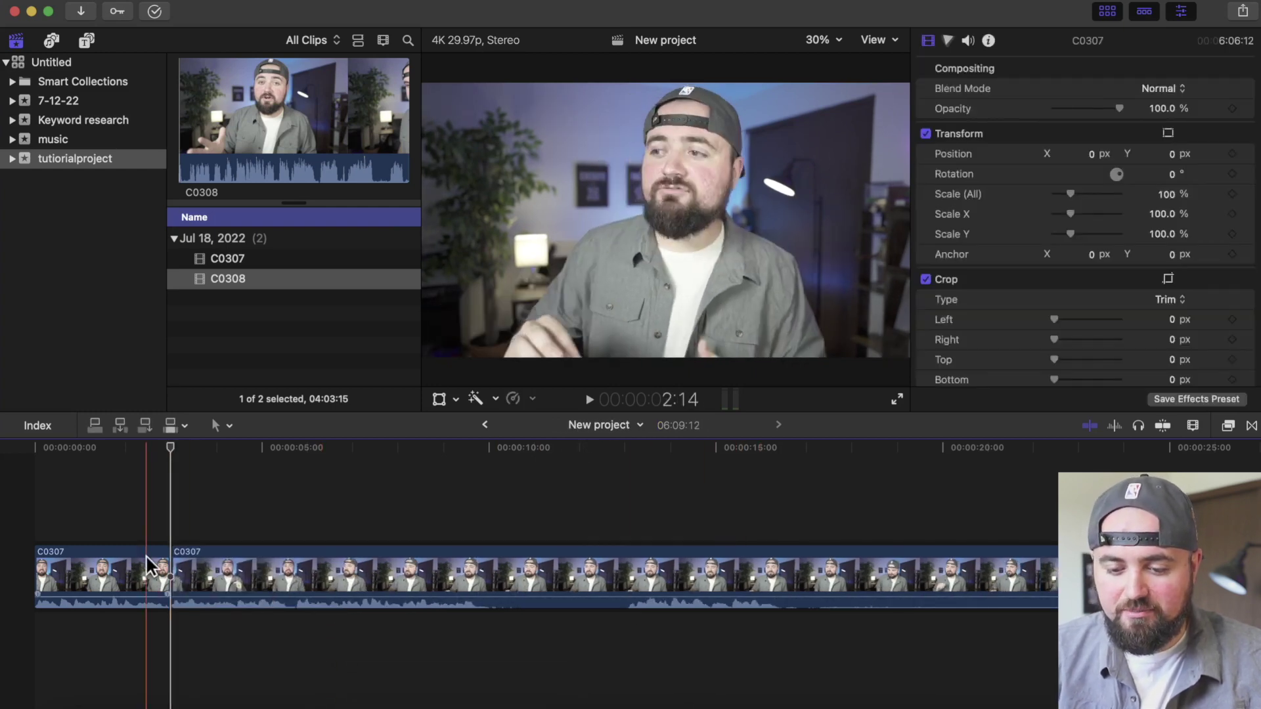
click(150, 484)
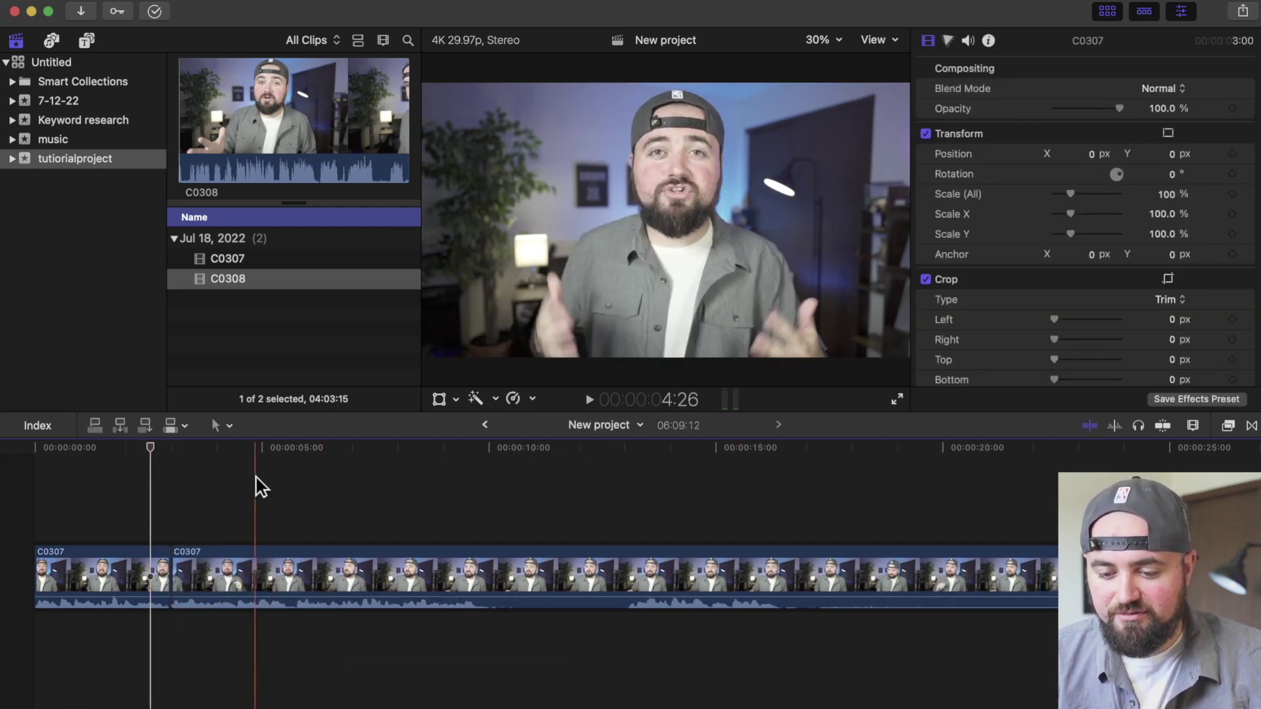
click(480, 477)
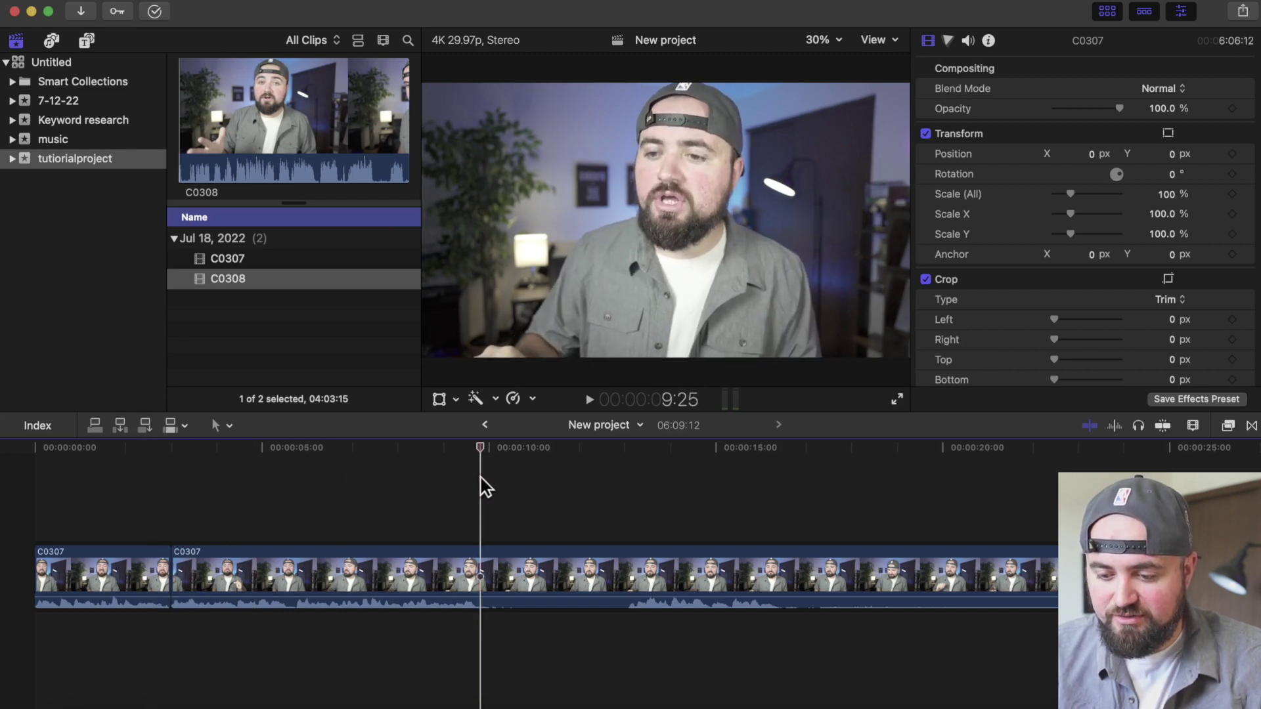
key(super+b)
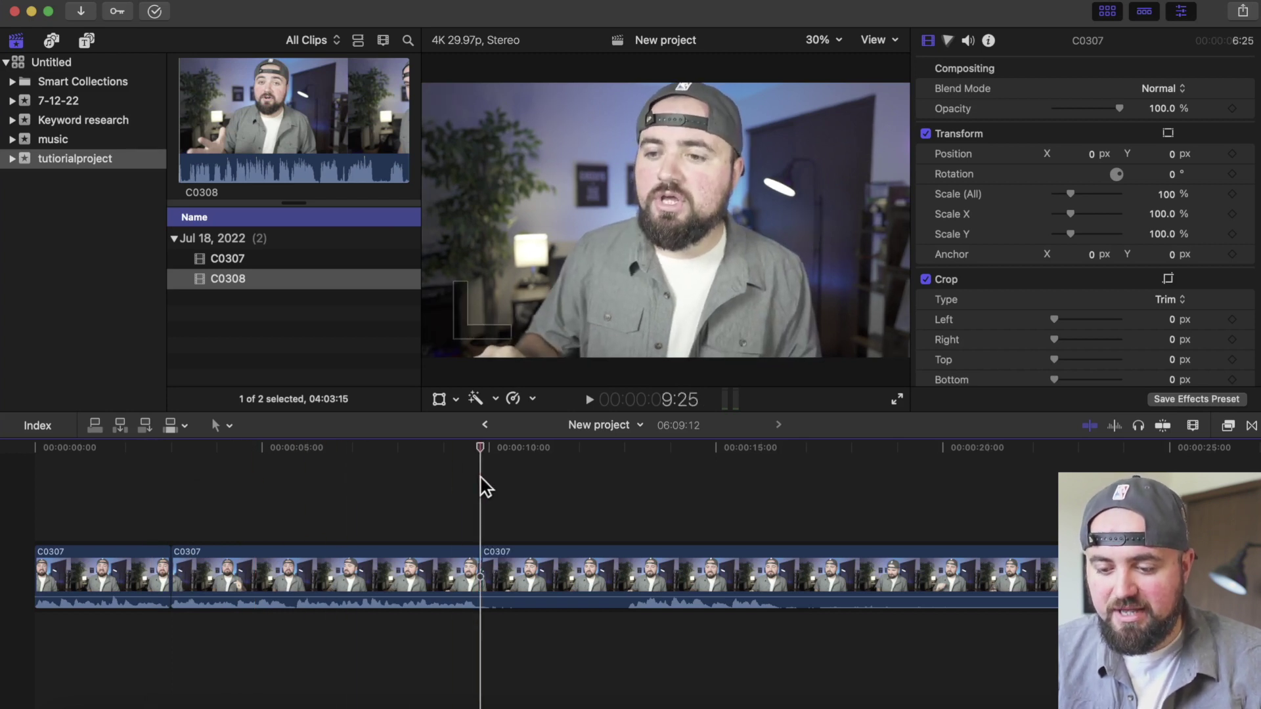
click(628, 452)
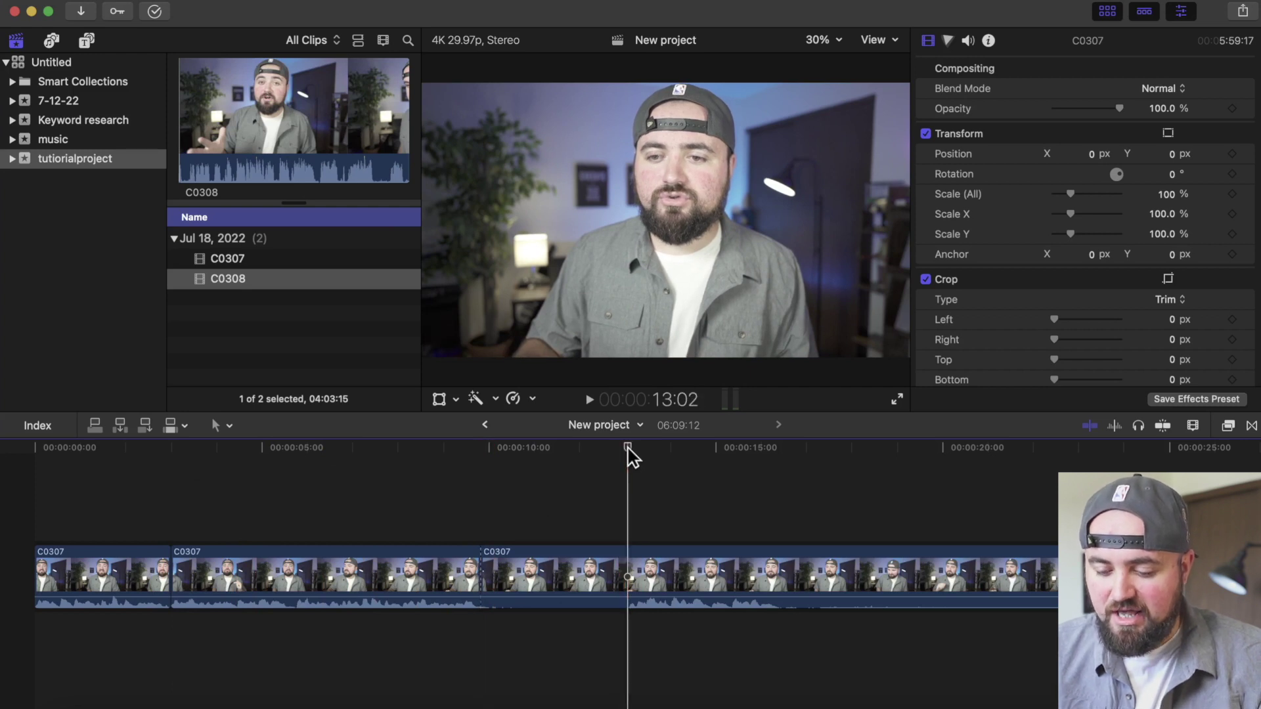
key(super+b)
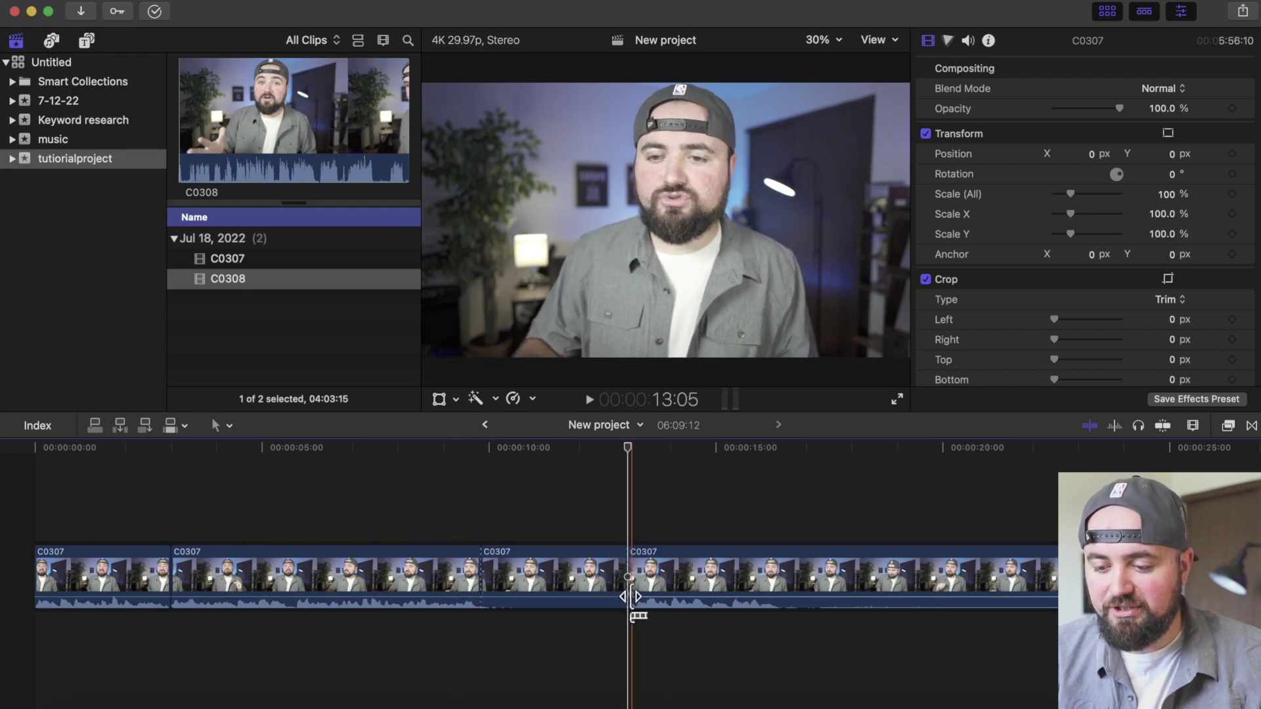
click(561, 576)
key(Delete)
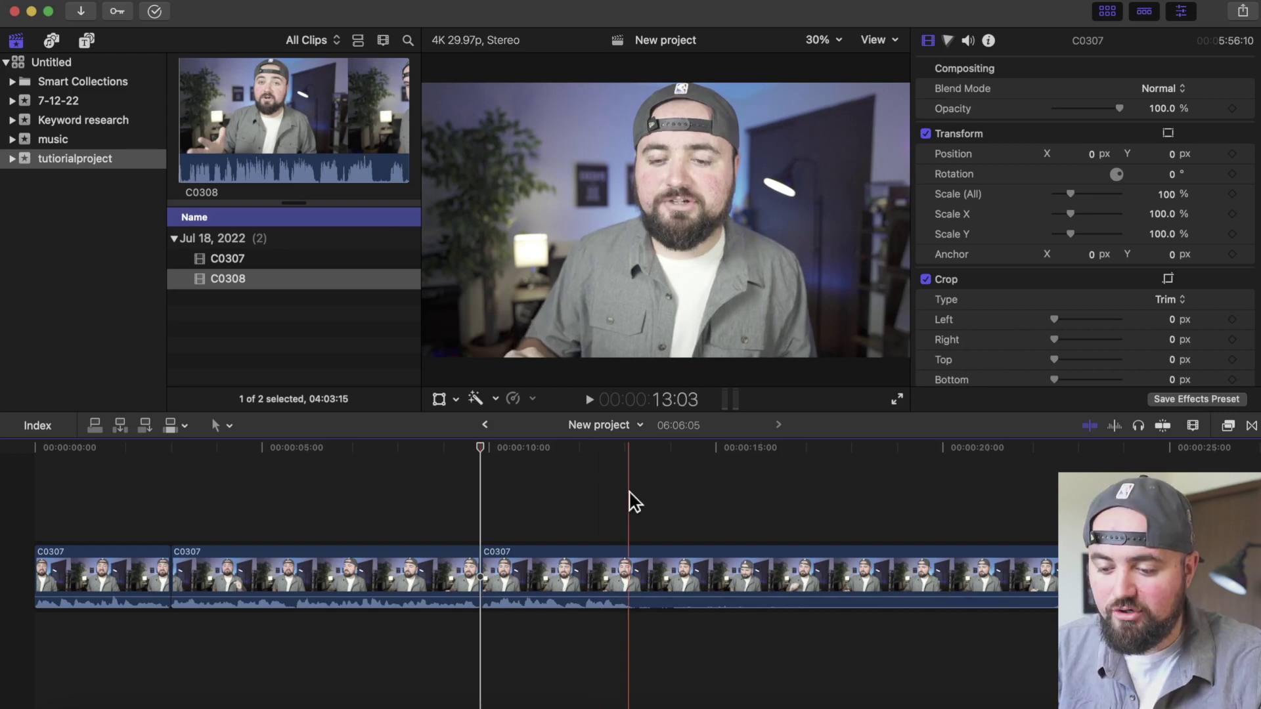
key(super+minus)
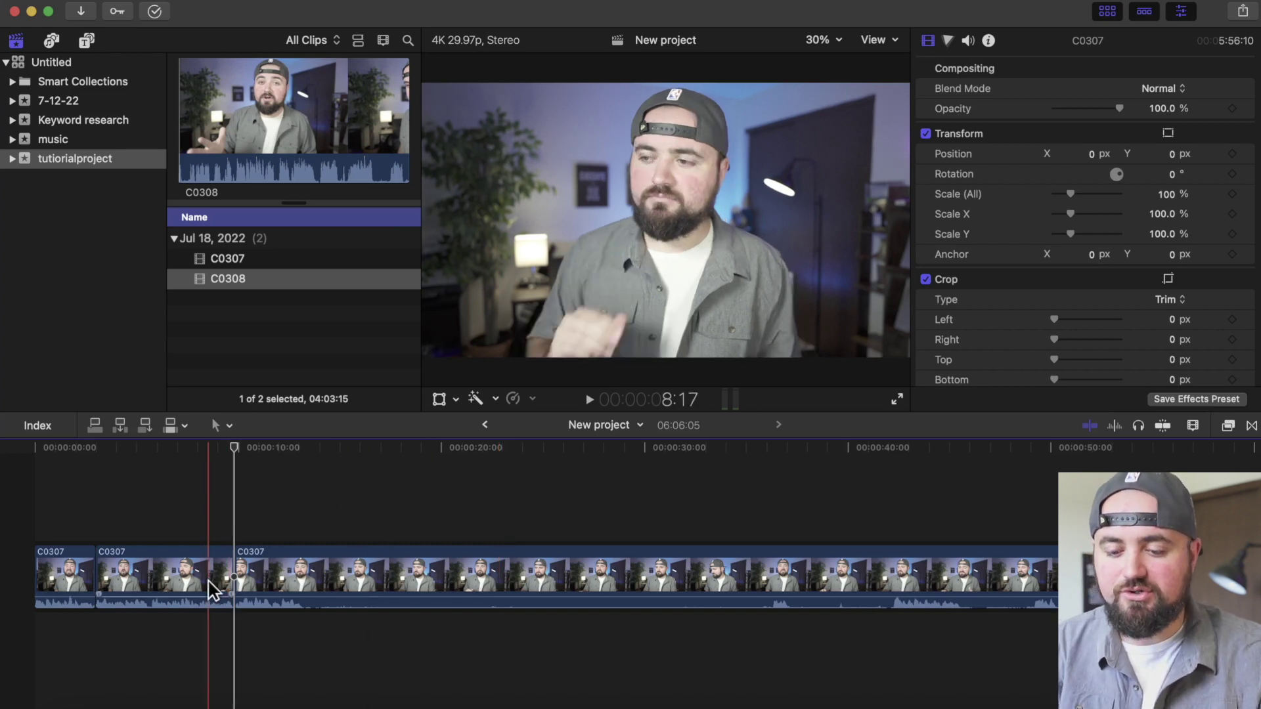
key(super+equal)
Step: Trim the edit between the C0307 pieces and blade the clip again at 12:04
click(293, 568)
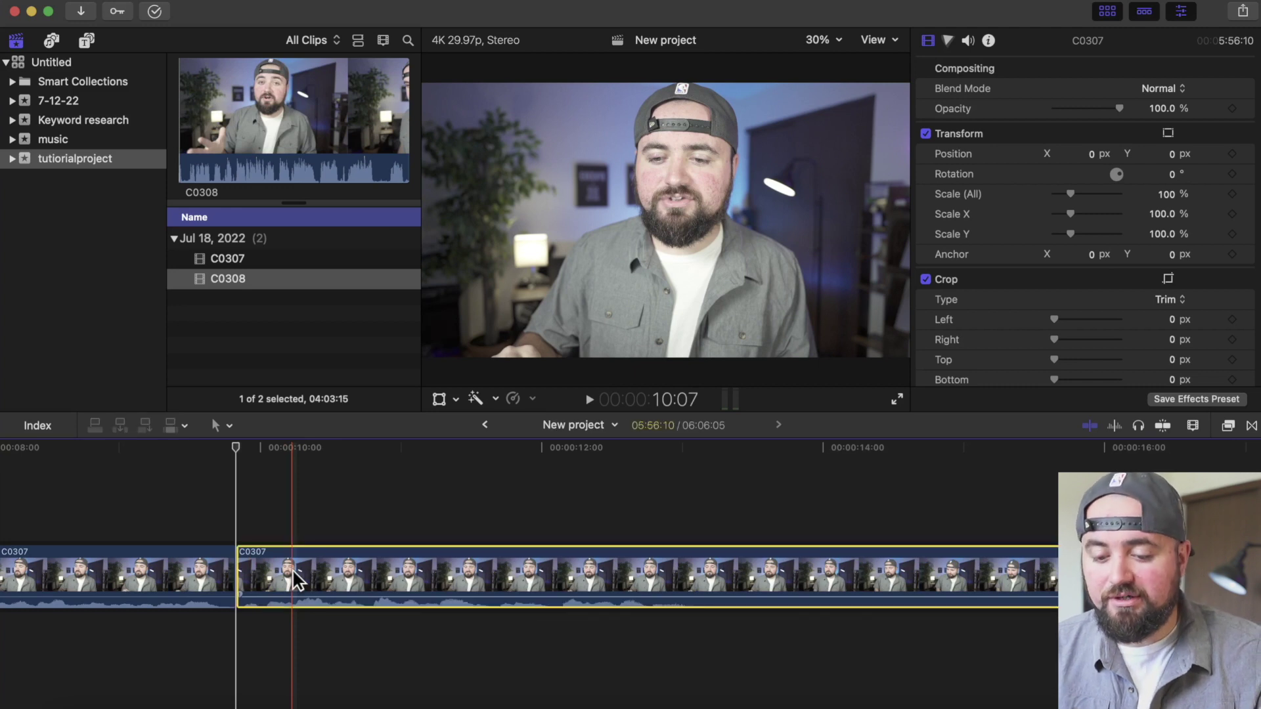
mouse_move(244, 576)
mouse_down()
mouse_move(515, 576)
mouse_move(229, 578)
mouse_move(250, 578)
mouse_move(239, 578)
mouse_up()
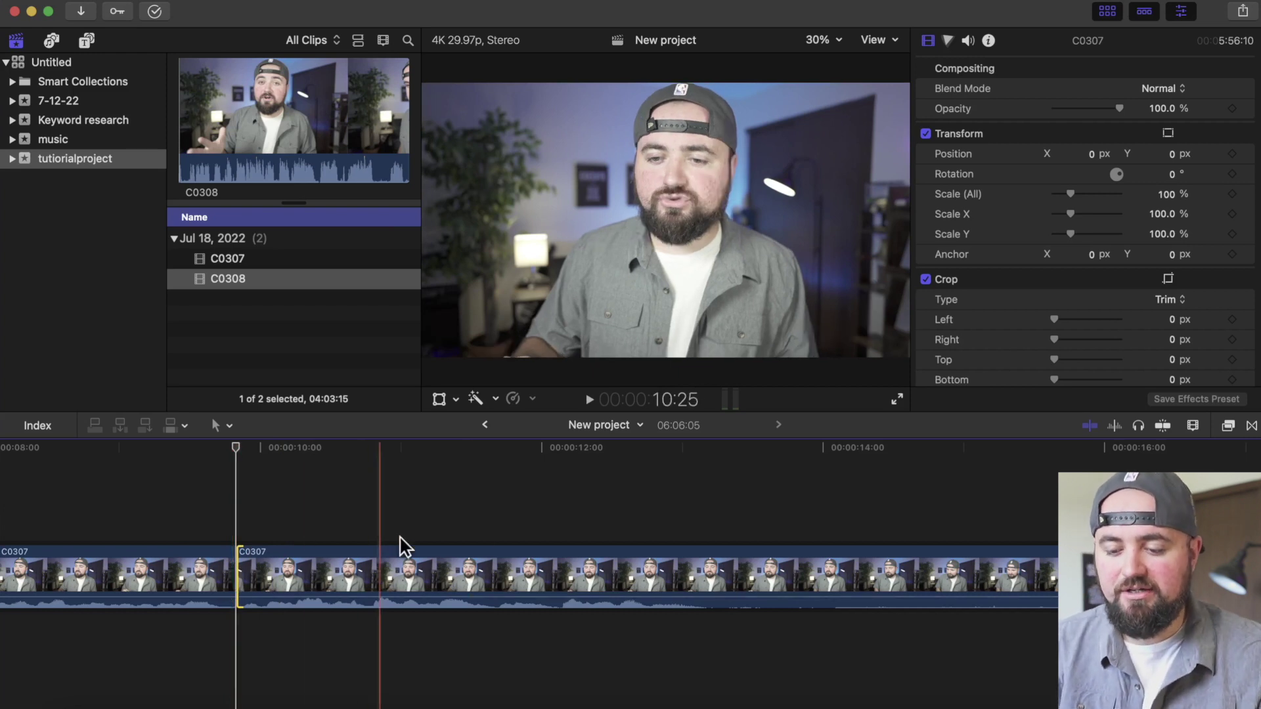
click(559, 532)
key(super+b)
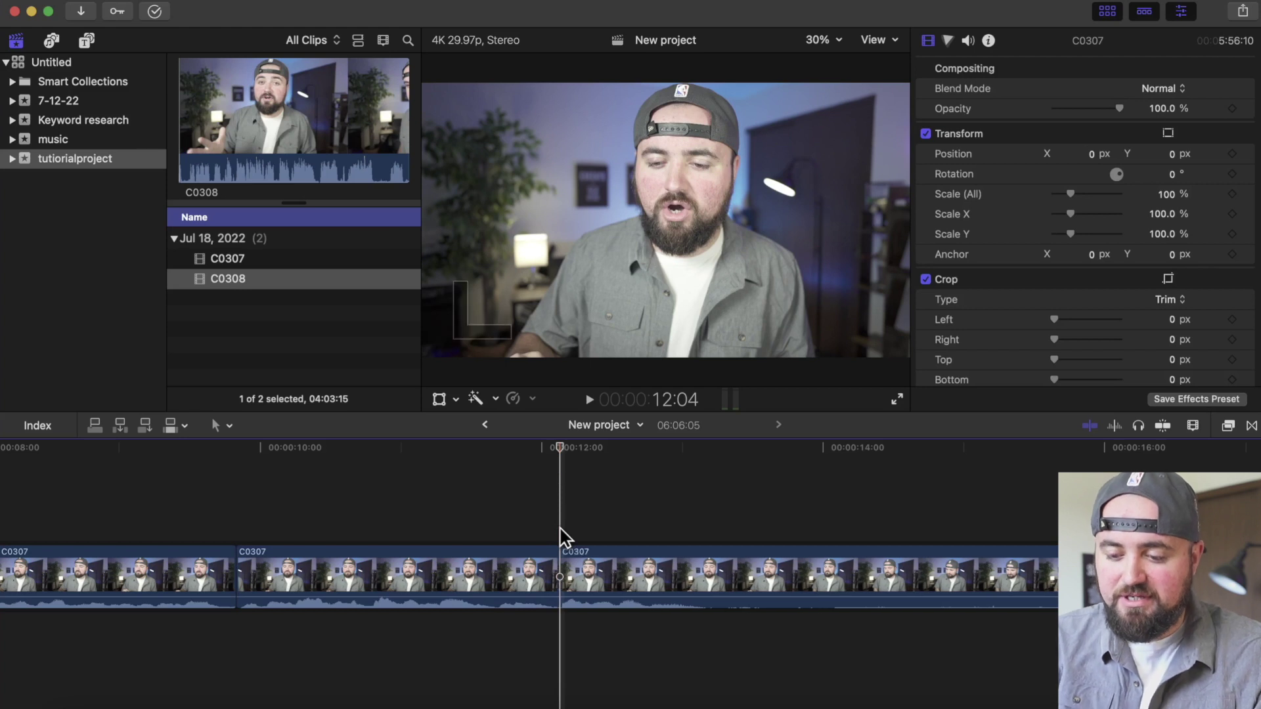
click(380, 583)
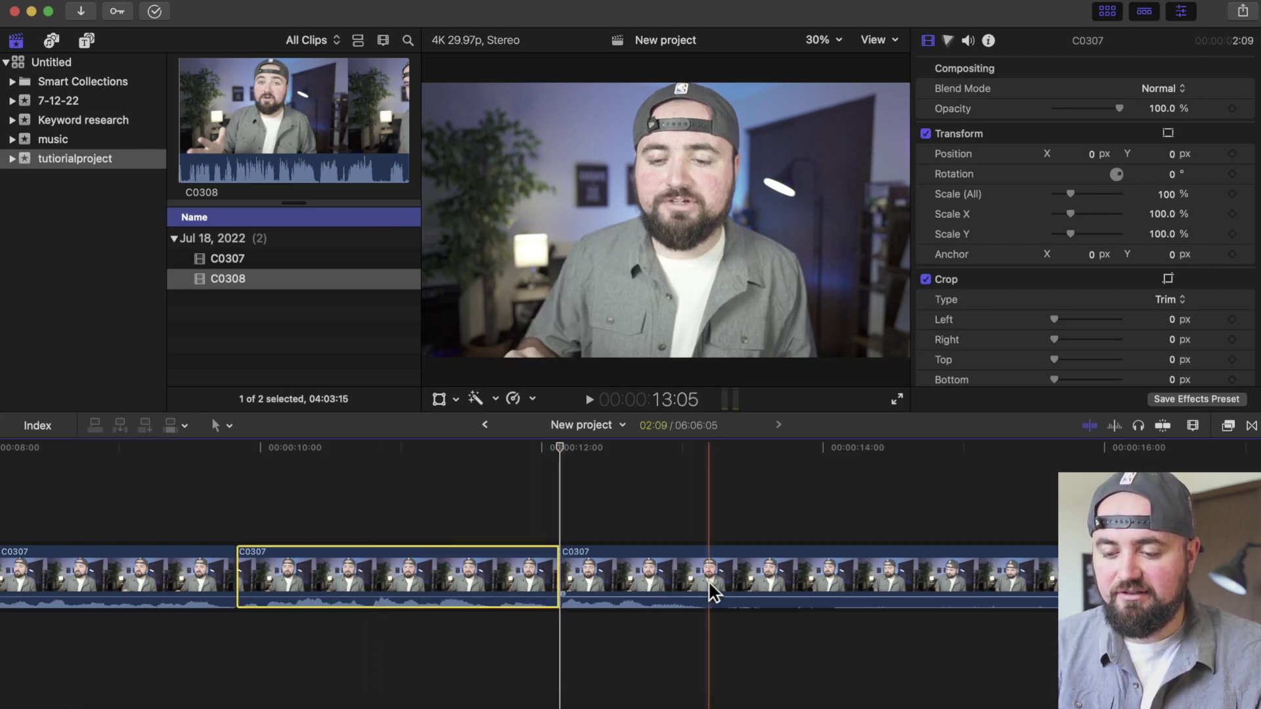
click(620, 580)
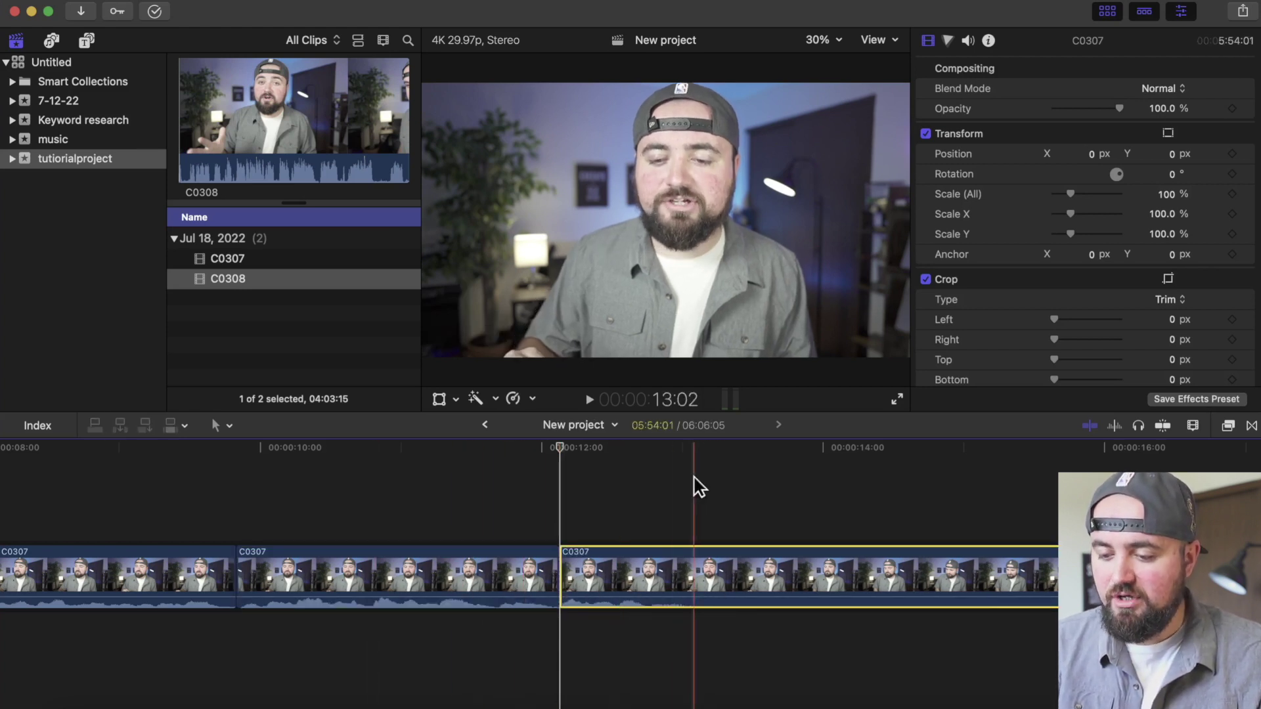
click(660, 493)
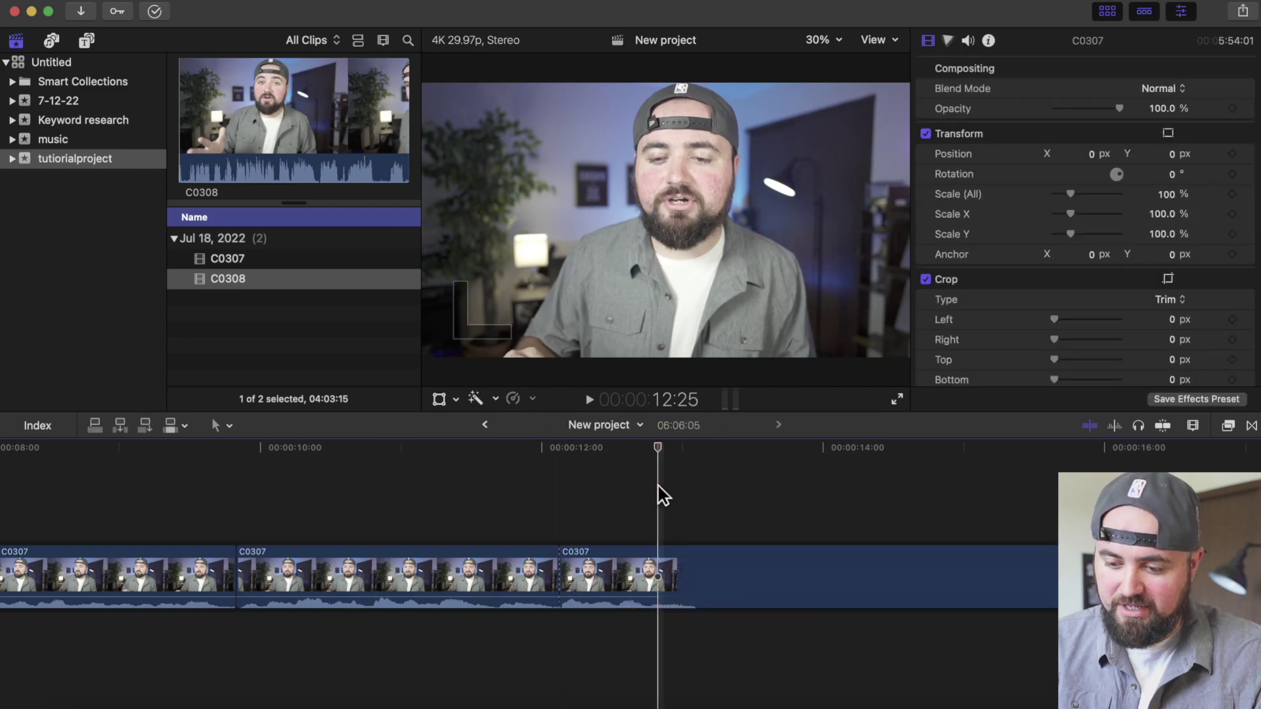
key(Up)
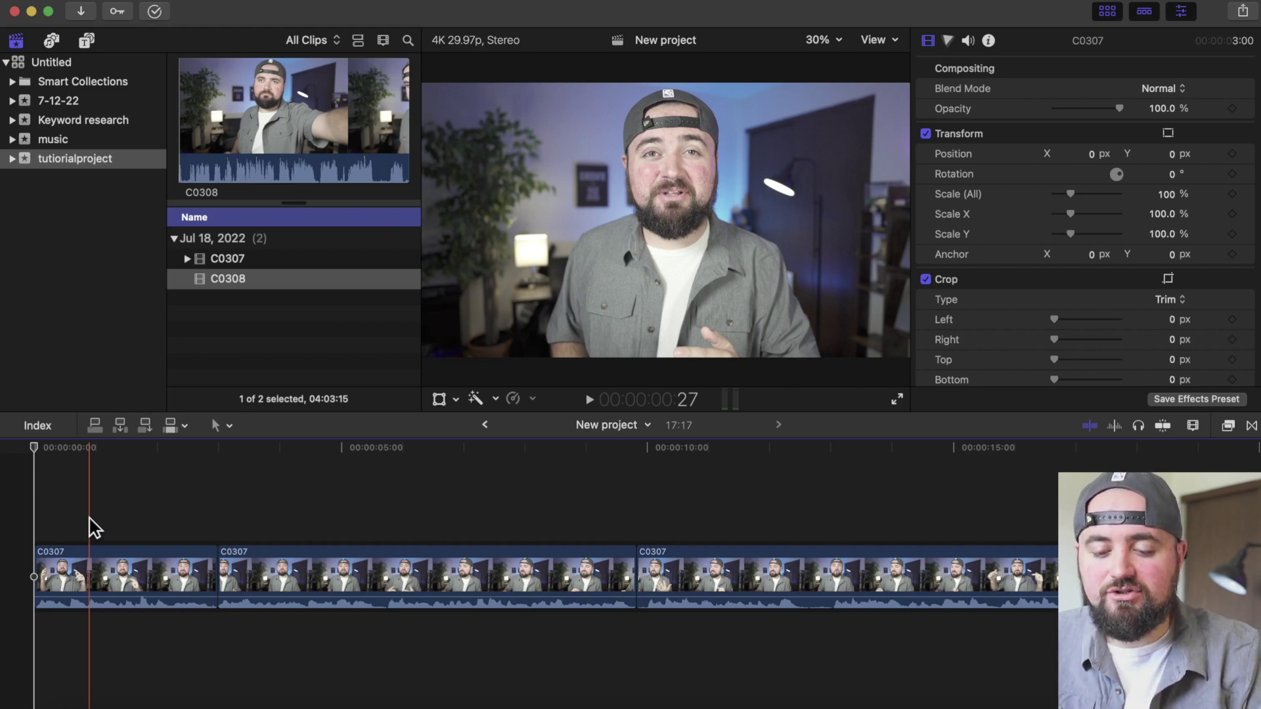
Step: Keep the first C0307 piece at 100% opacity and scale, with on-screen Transform controls enabled
click(102, 566)
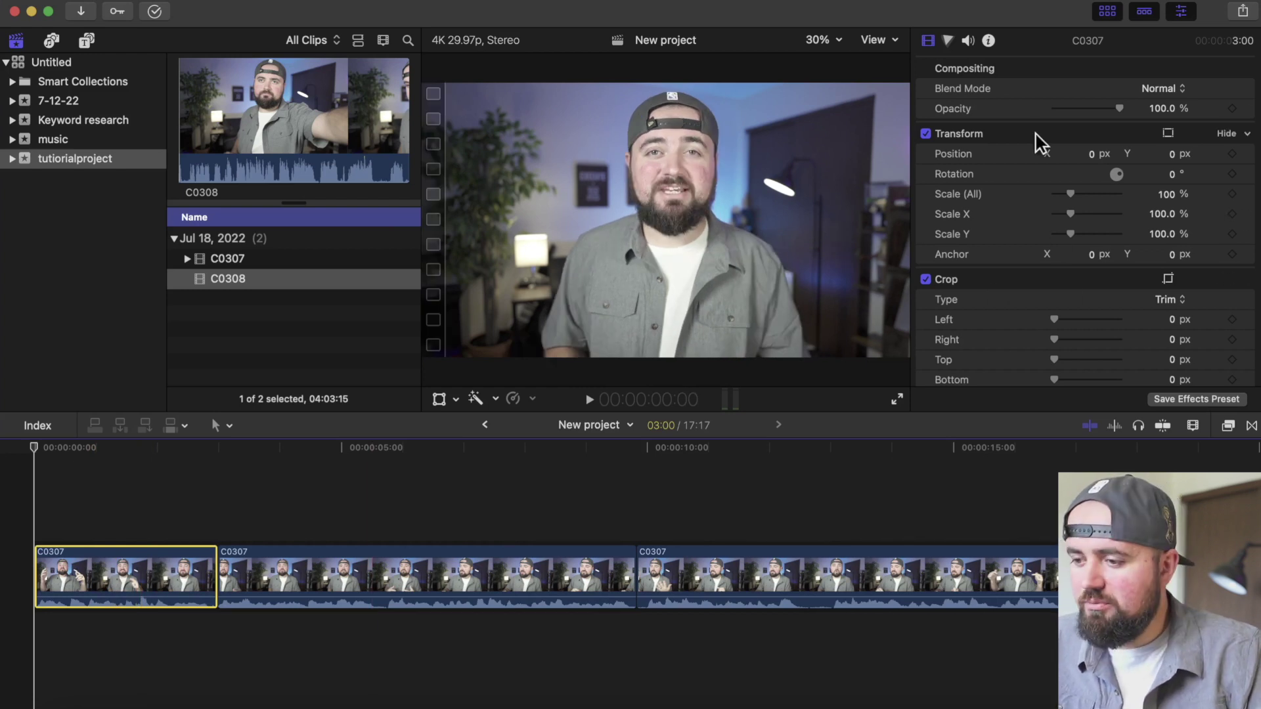
drag(1121, 109, 1169, 115)
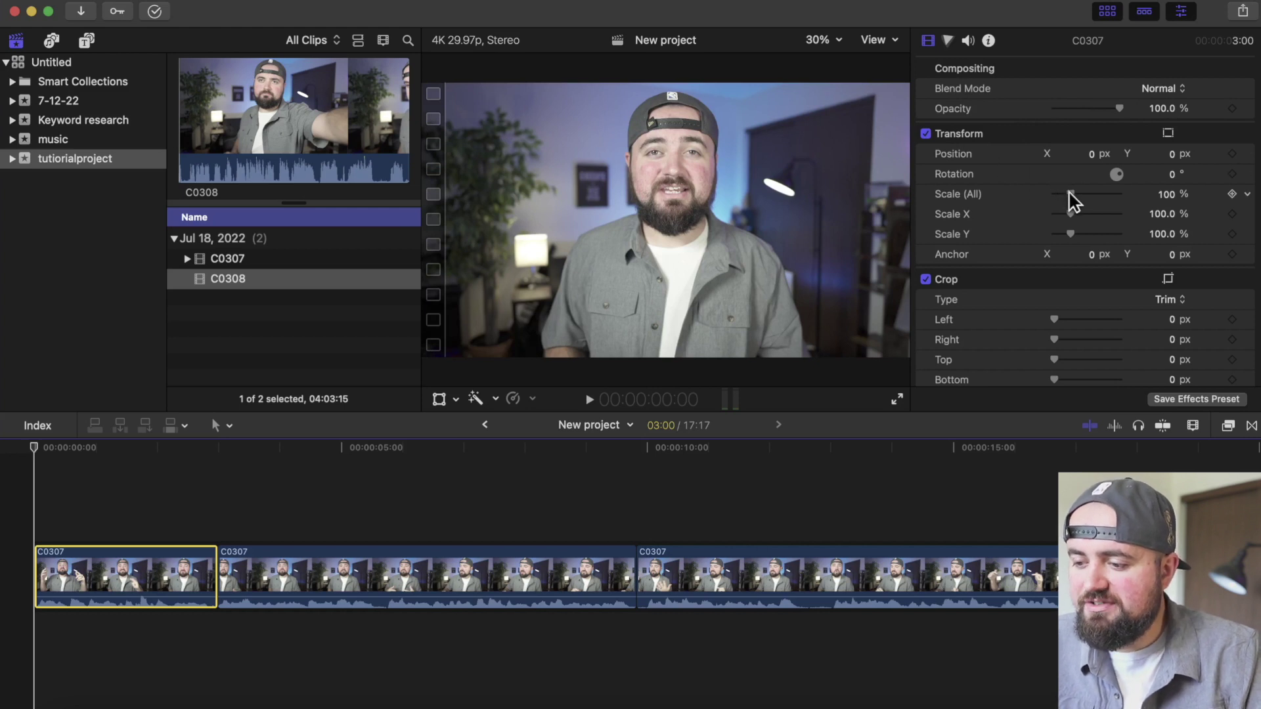
mouse_move(1069, 195)
mouse_down()
mouse_move(1088, 194)
mouse_move(1073, 195)
mouse_up()
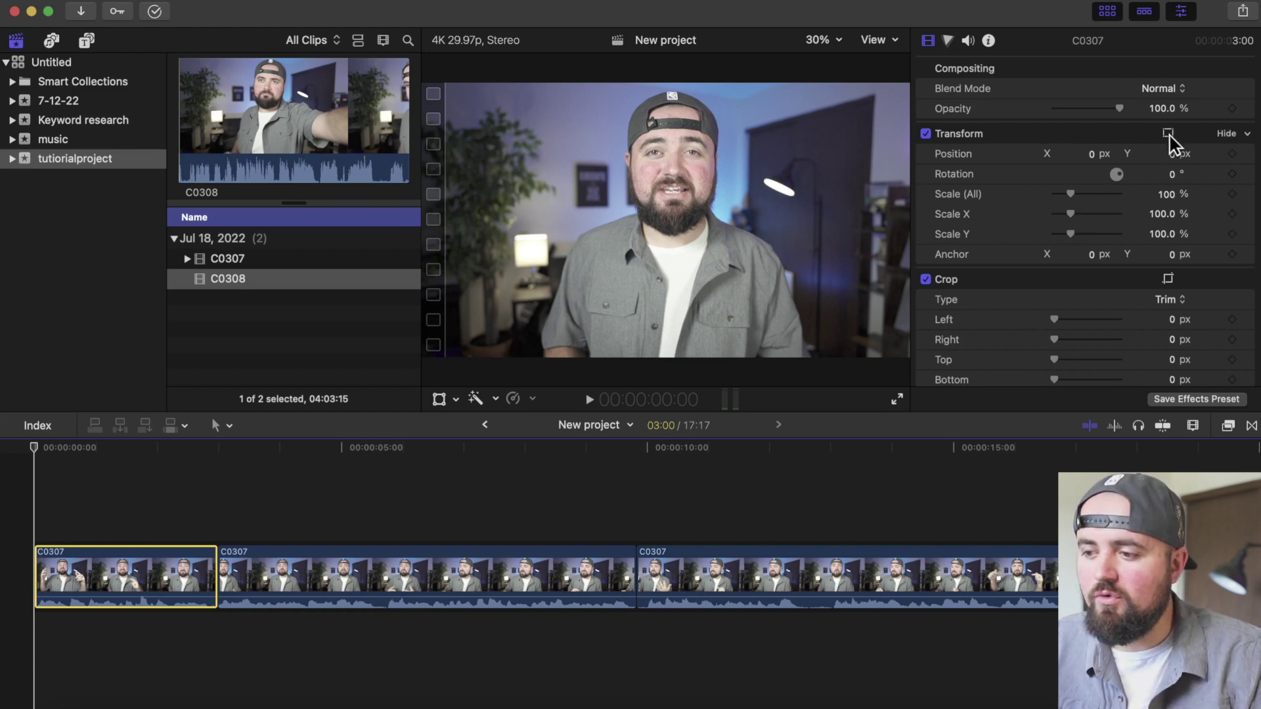
click(1168, 134)
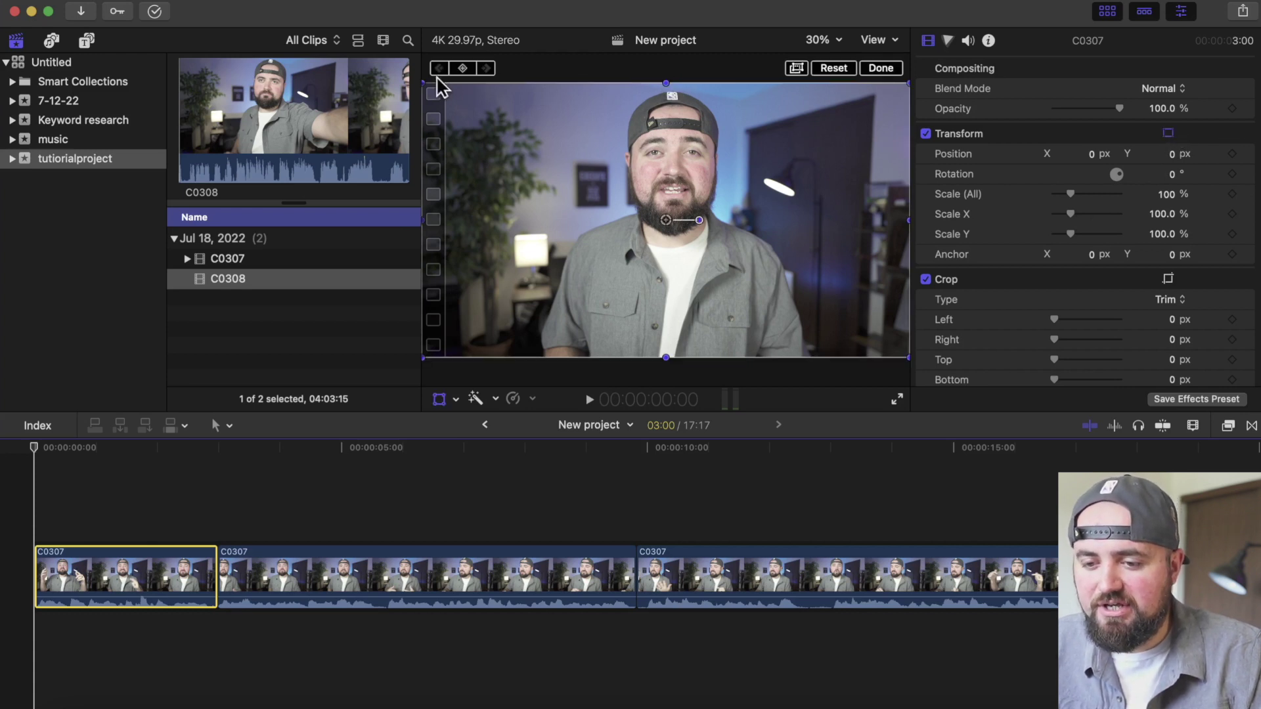
drag(423, 83, 331, 62)
drag(722, 203, 770, 222)
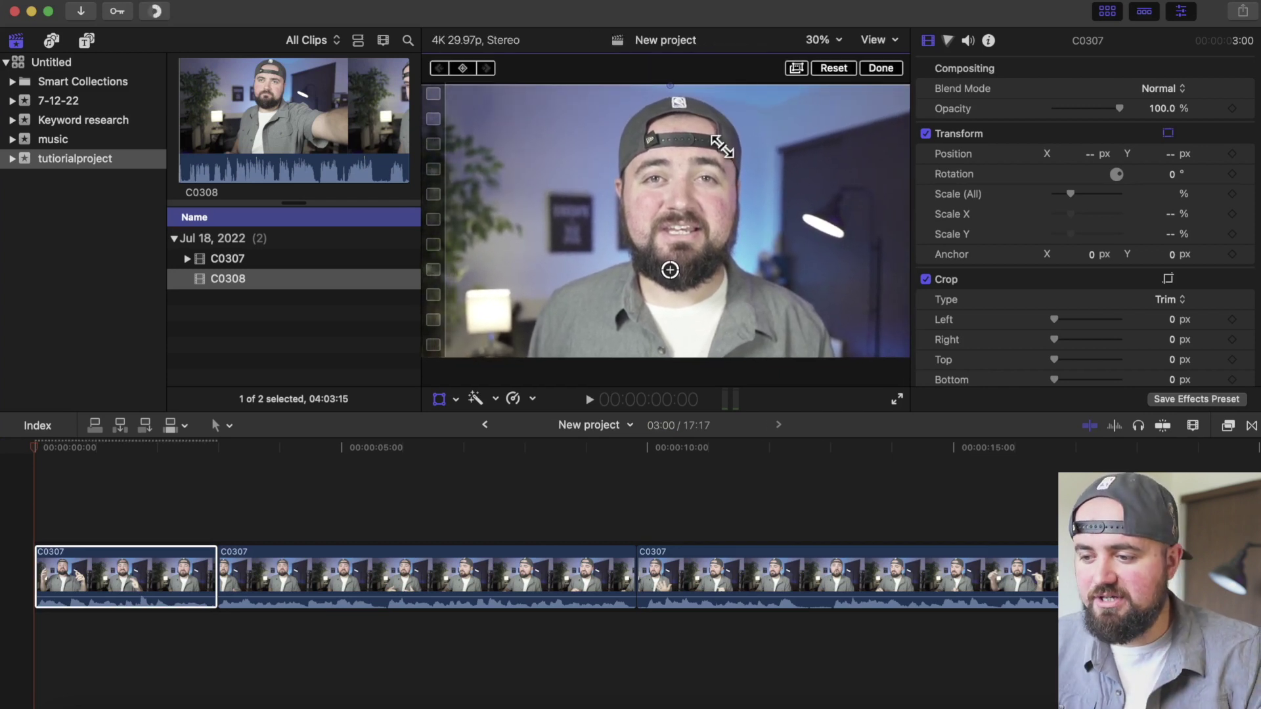
key(super+z)
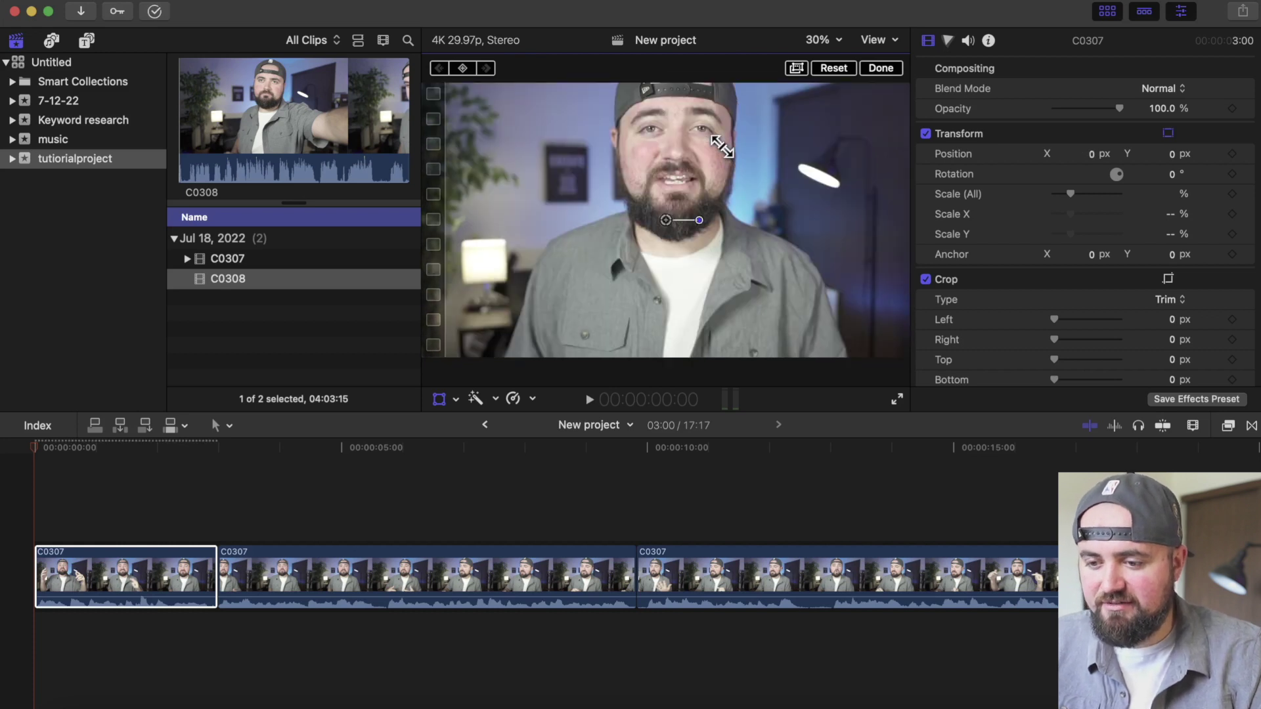
key(super+z)
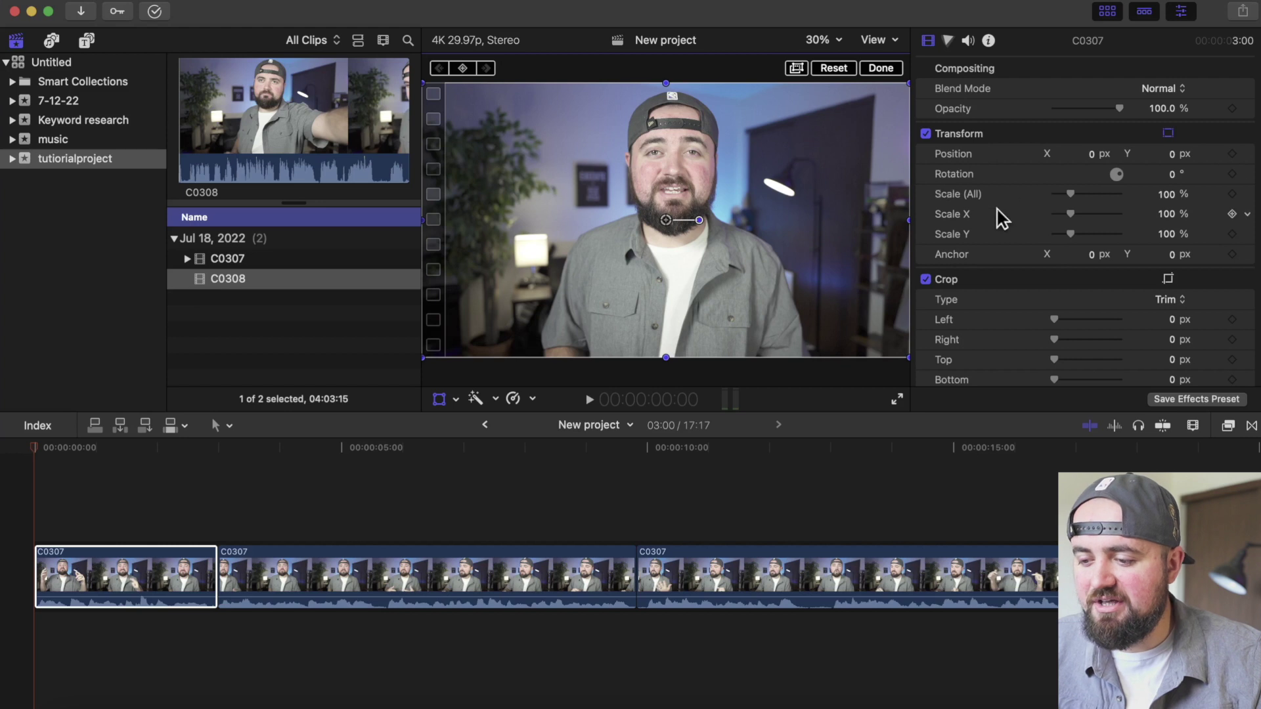
scroll(1001, 216, down, 5)
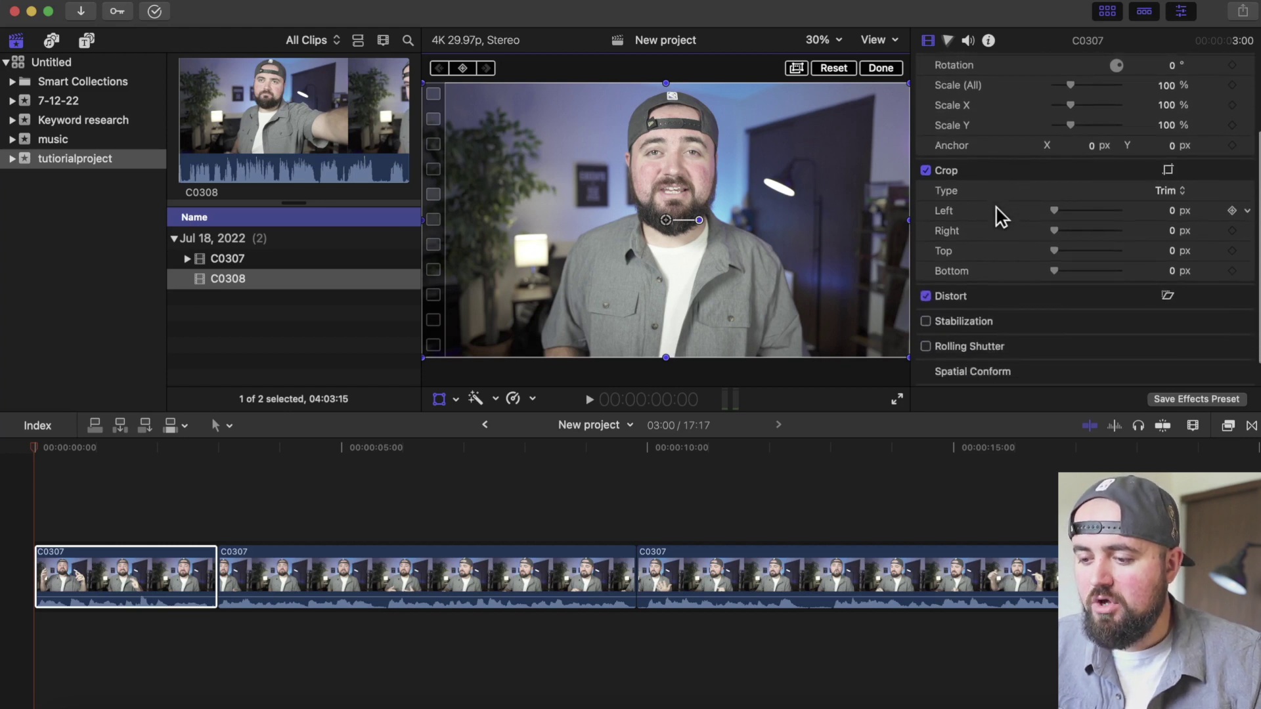
drag(1054, 210, 1087, 241)
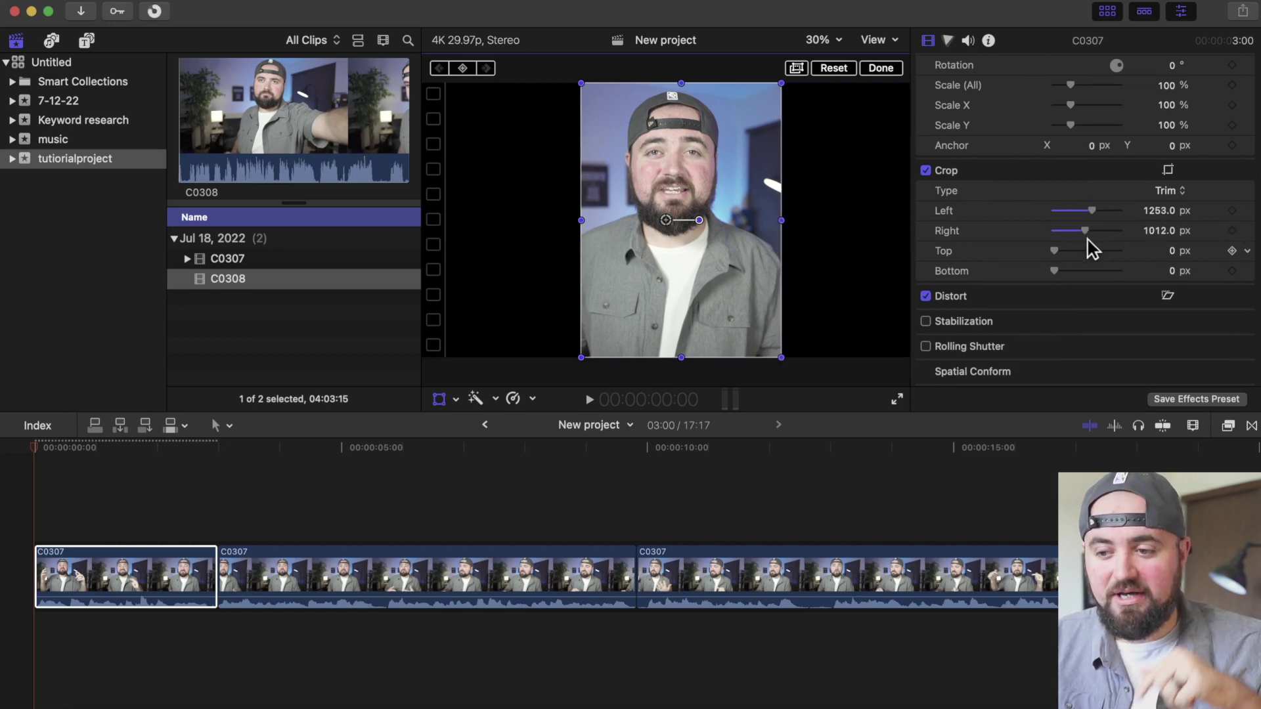
scroll(1076, 223, up, 4)
click(1167, 122)
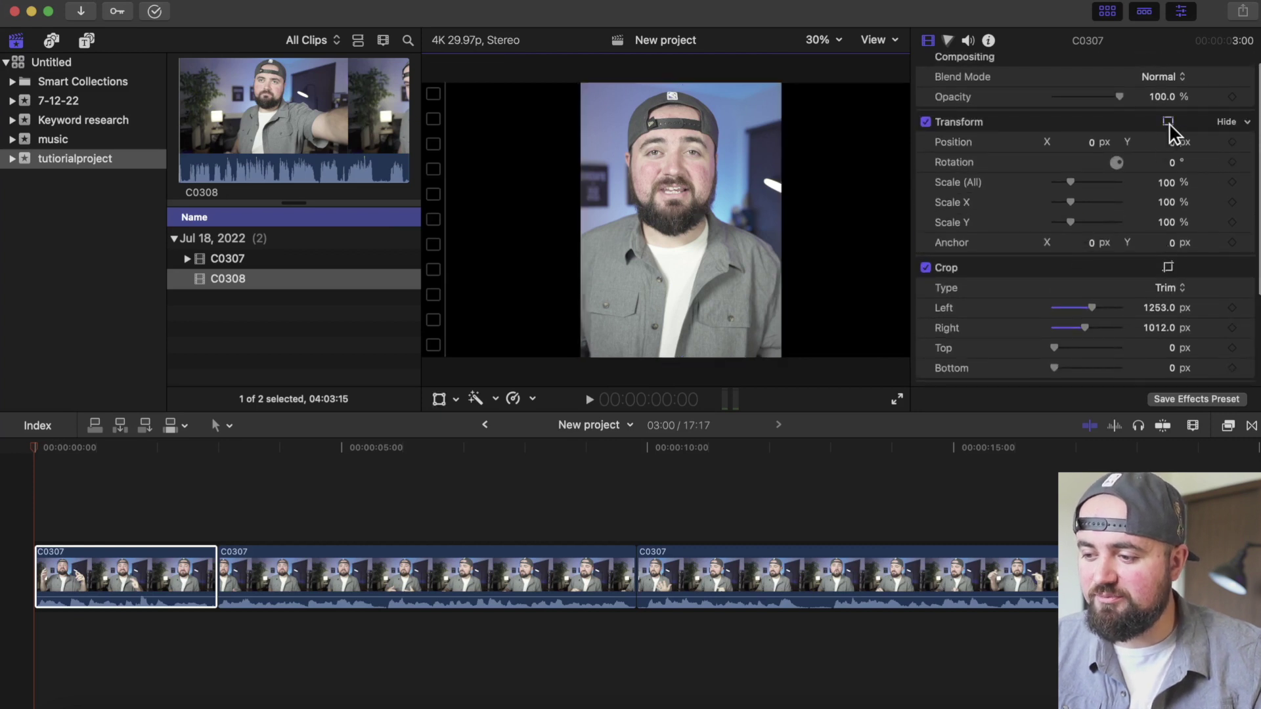
click(1168, 122)
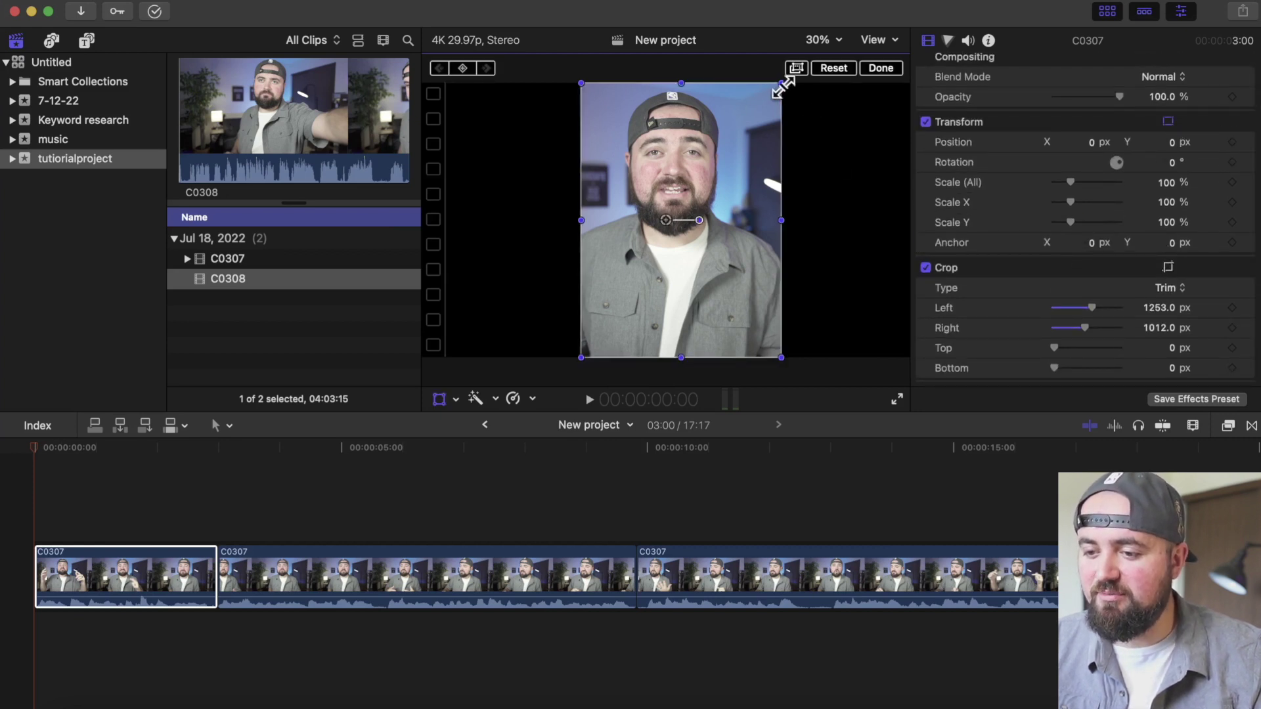
drag(781, 83, 848, 218)
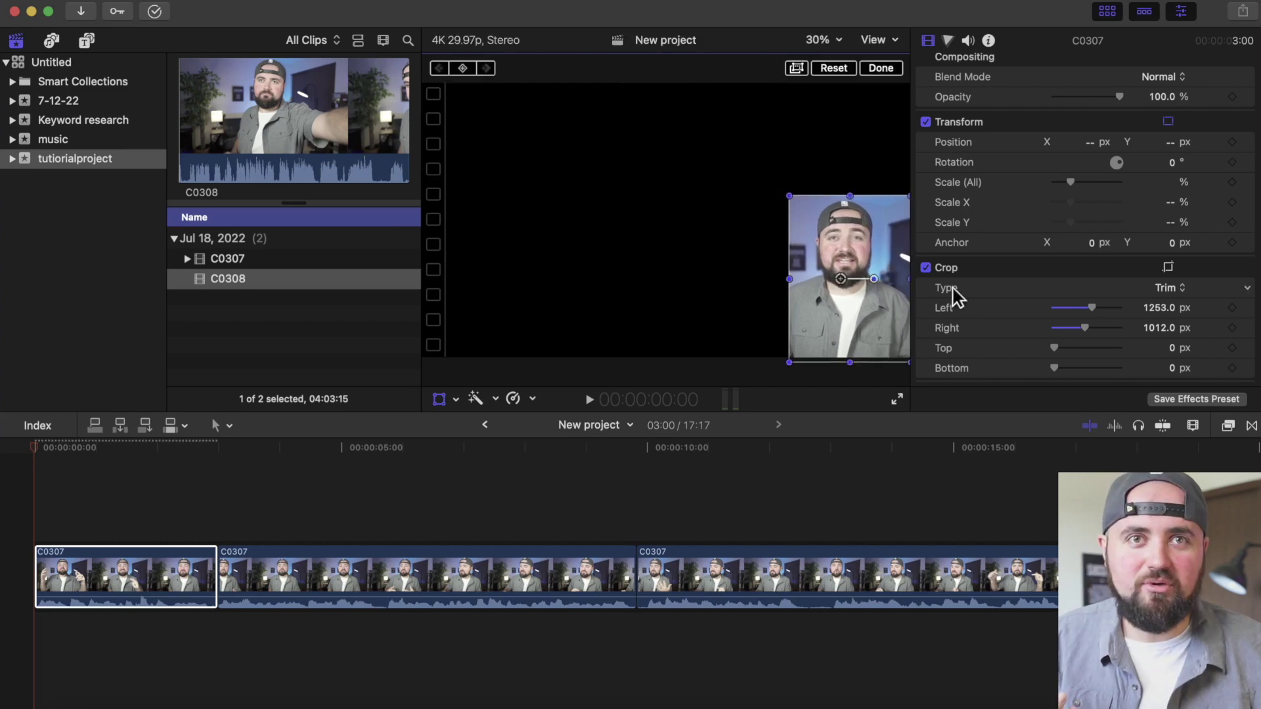
key(super+z)
key(super+z)
key(super+z)
key(super+z)
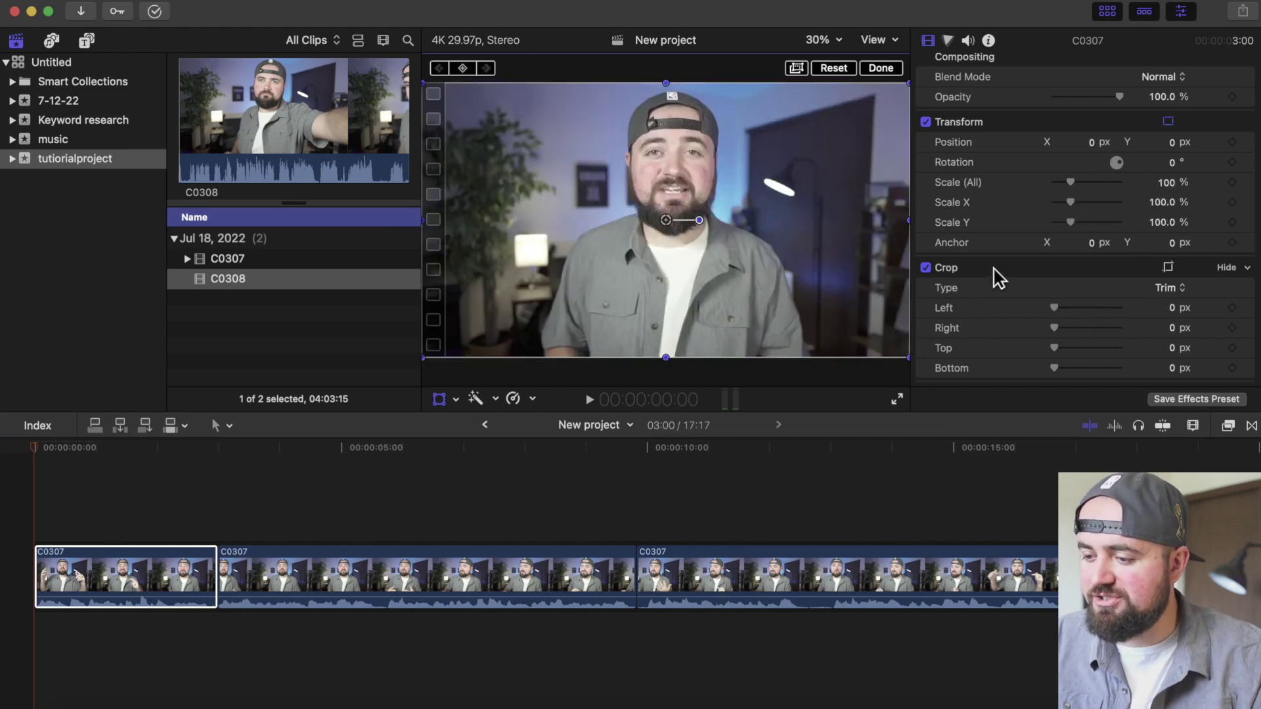
scroll(937, 270, down, 4)
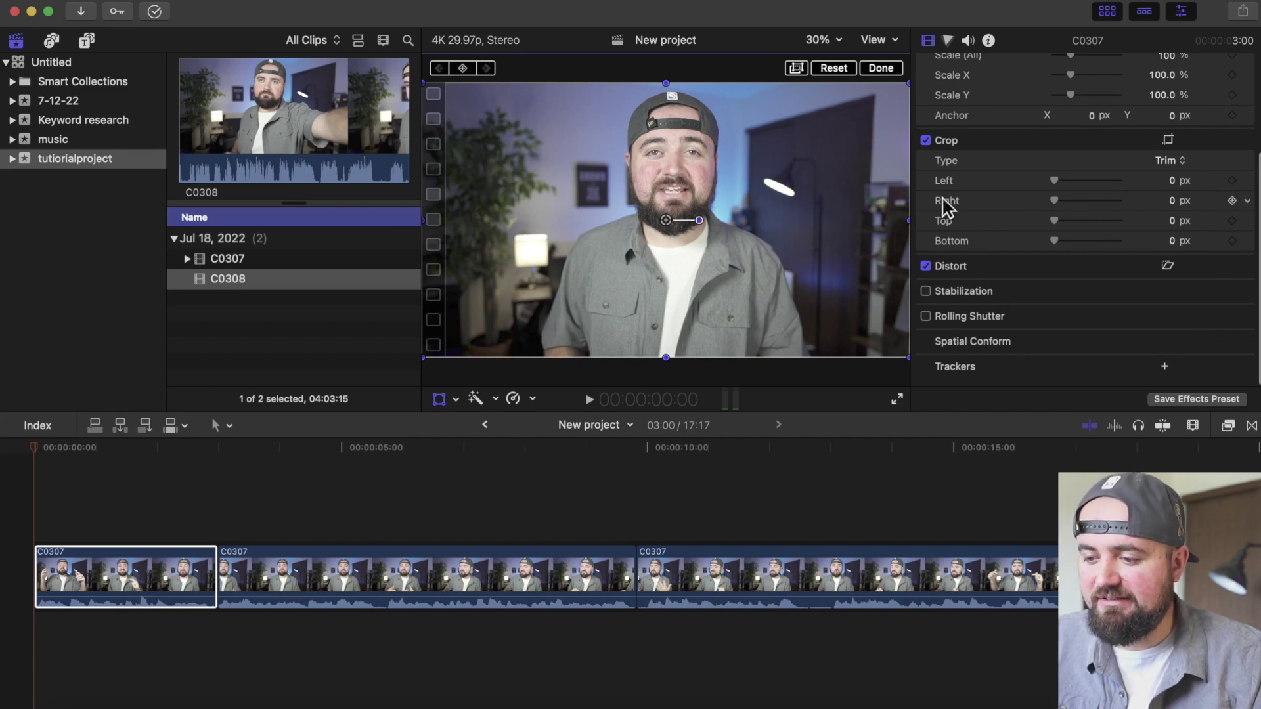
scroll(943, 205, up, 5)
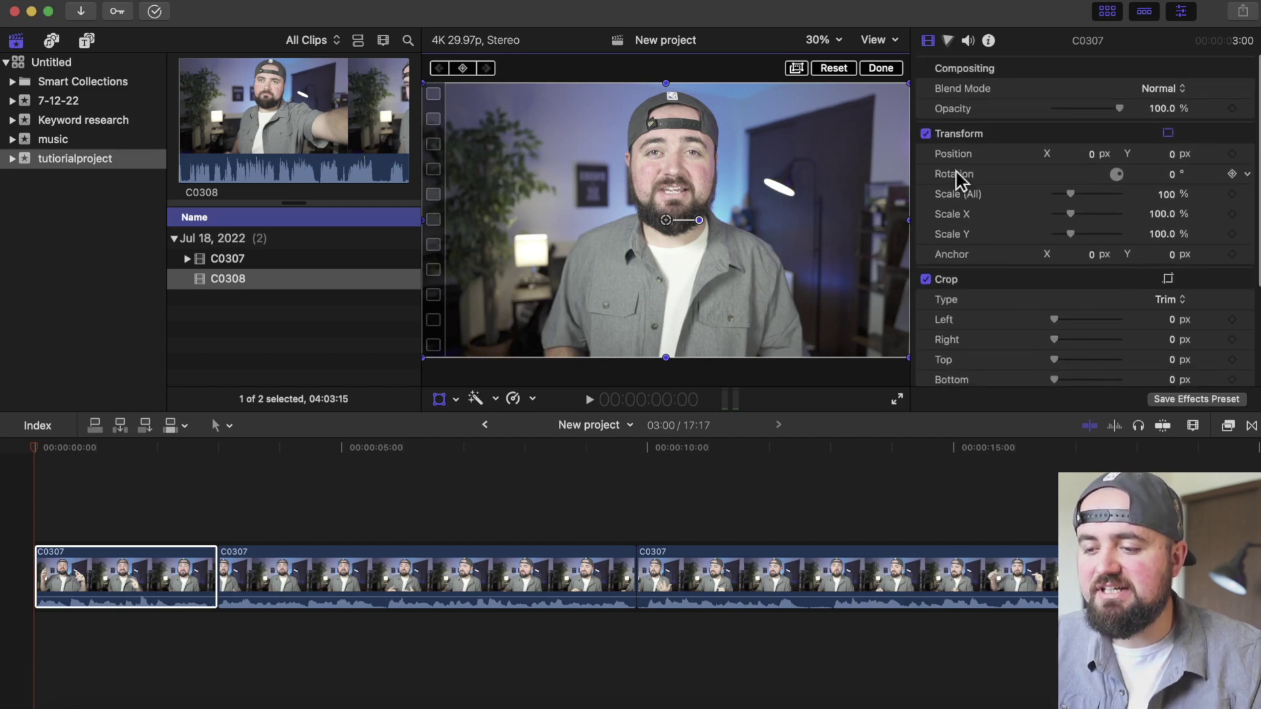
Step: Open the Color Board for the first C0307 clip and bring up its Exposure controls
click(947, 42)
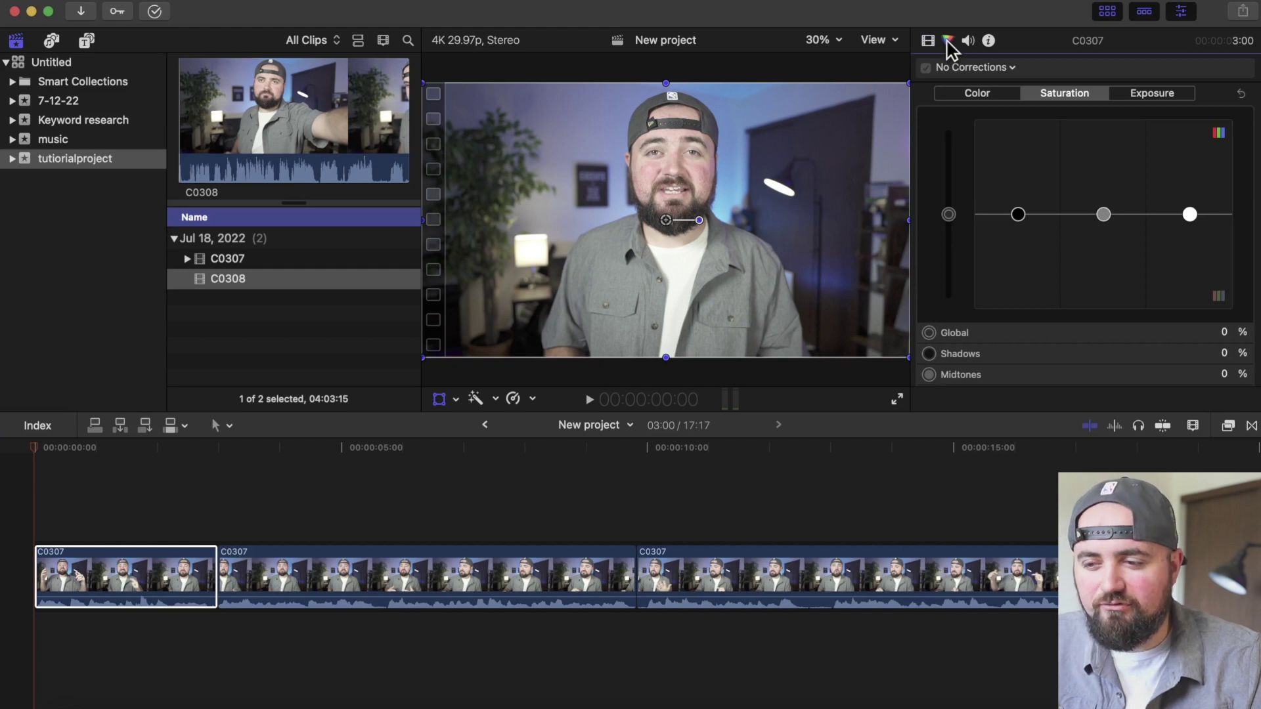
click(970, 94)
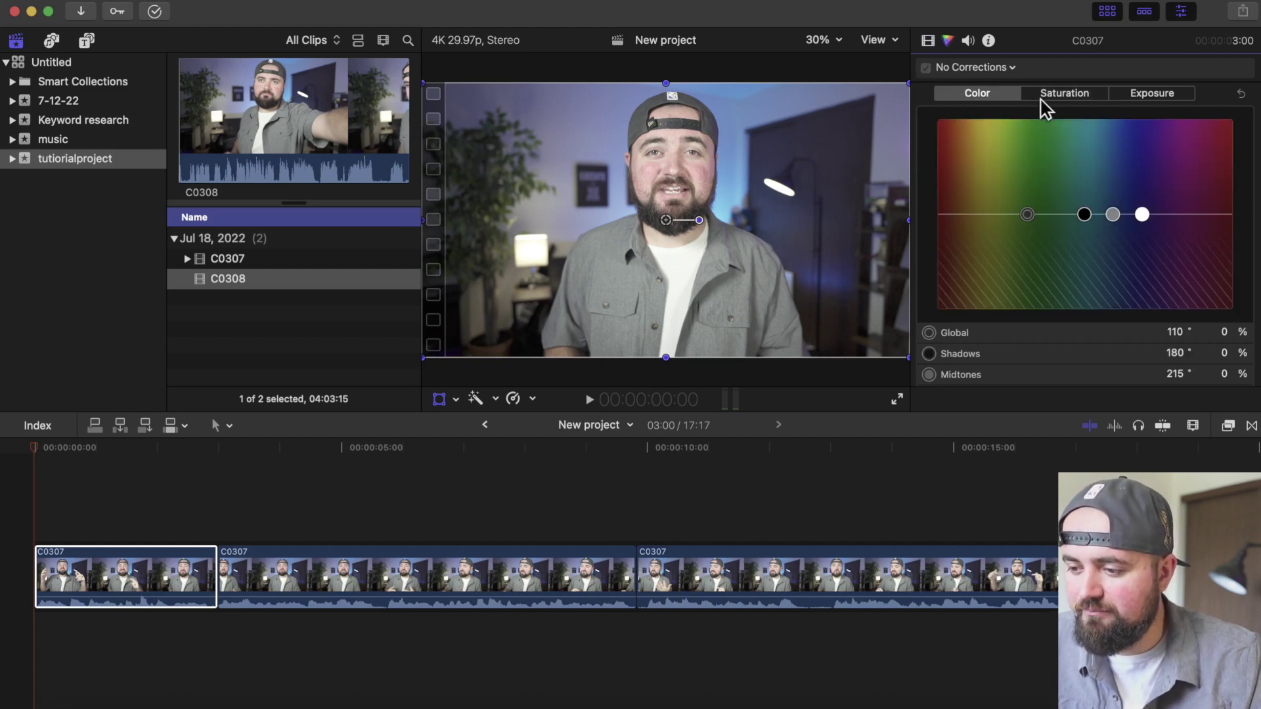
click(1065, 97)
click(1156, 99)
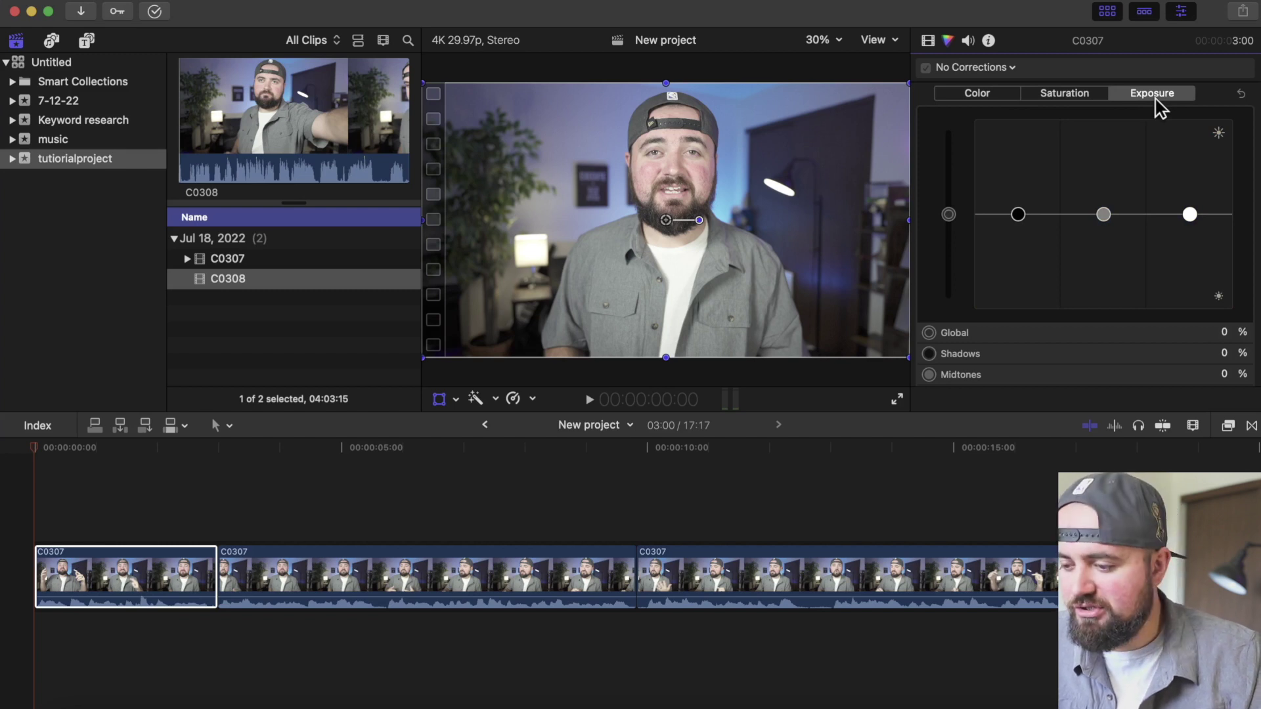
scroll(1075, 262, down, 2)
click(985, 372)
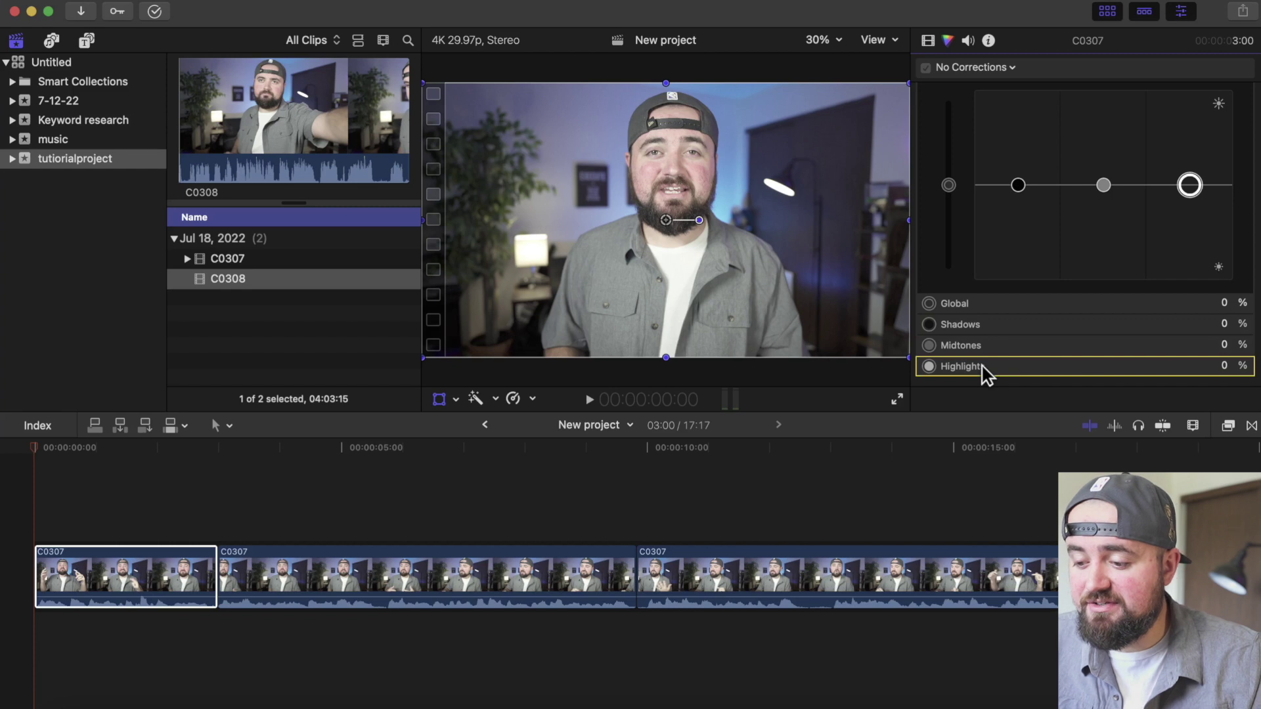
click(994, 347)
click(995, 327)
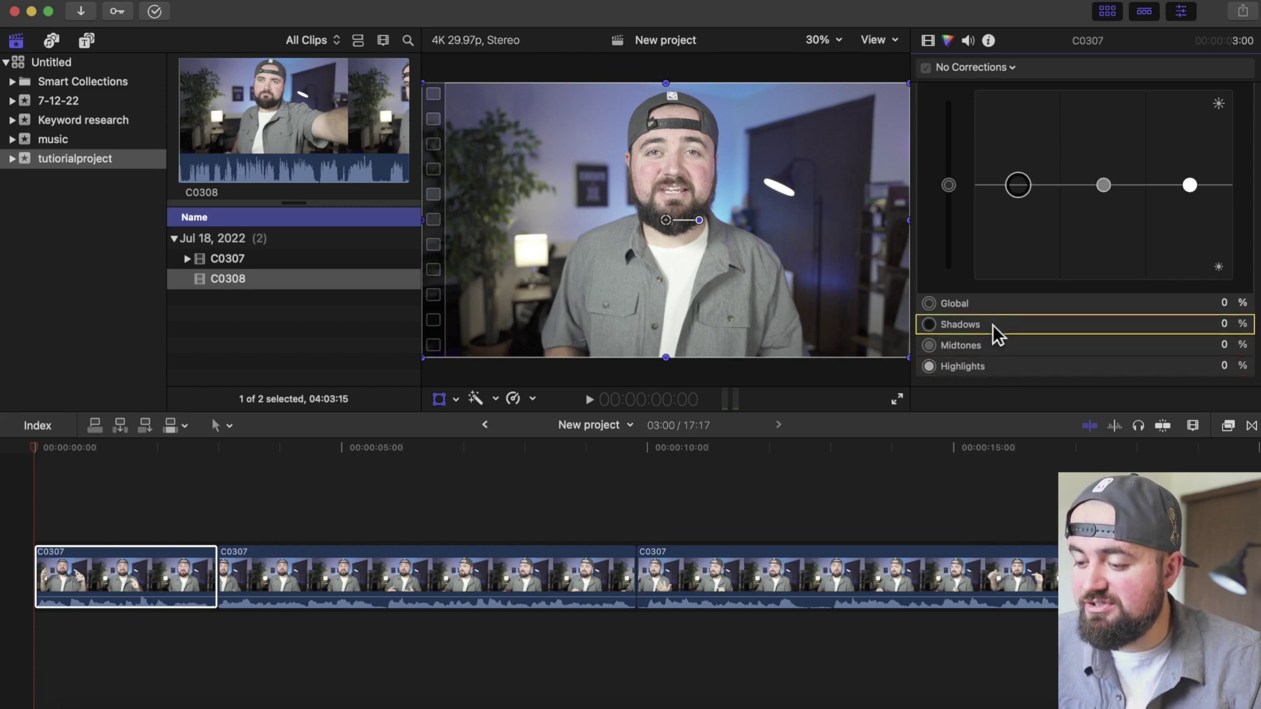
click(988, 308)
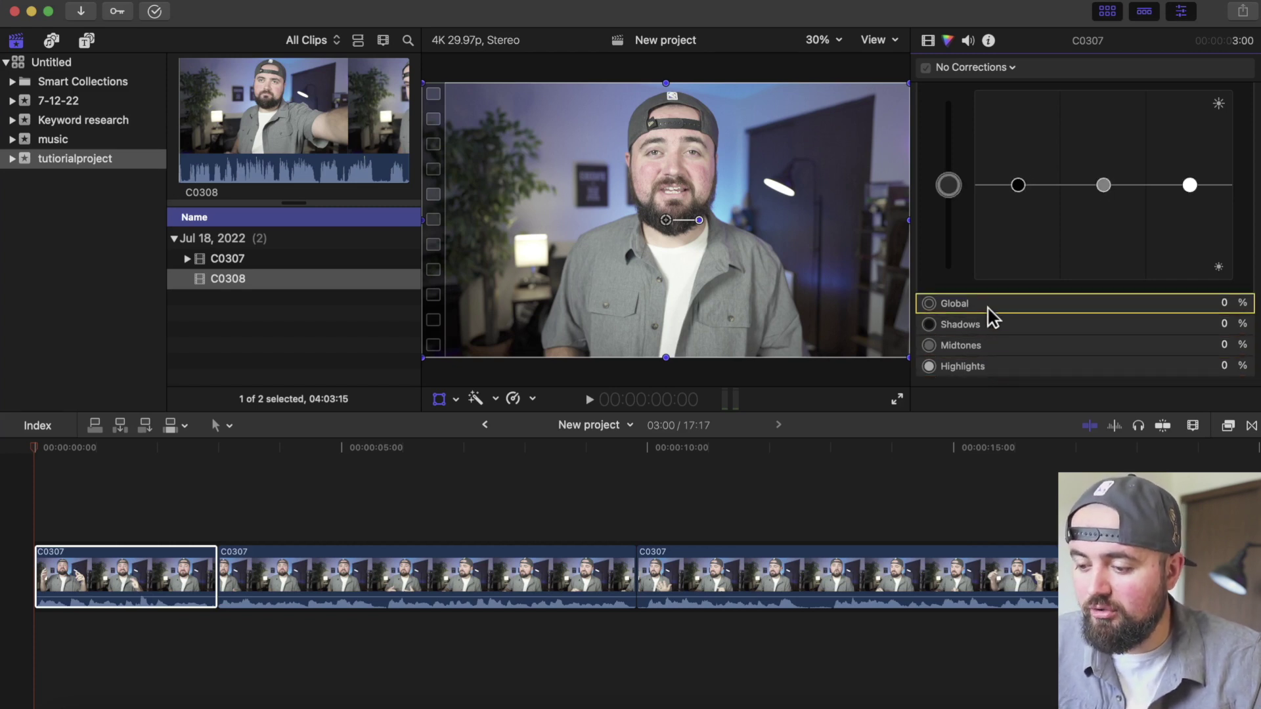
click(990, 368)
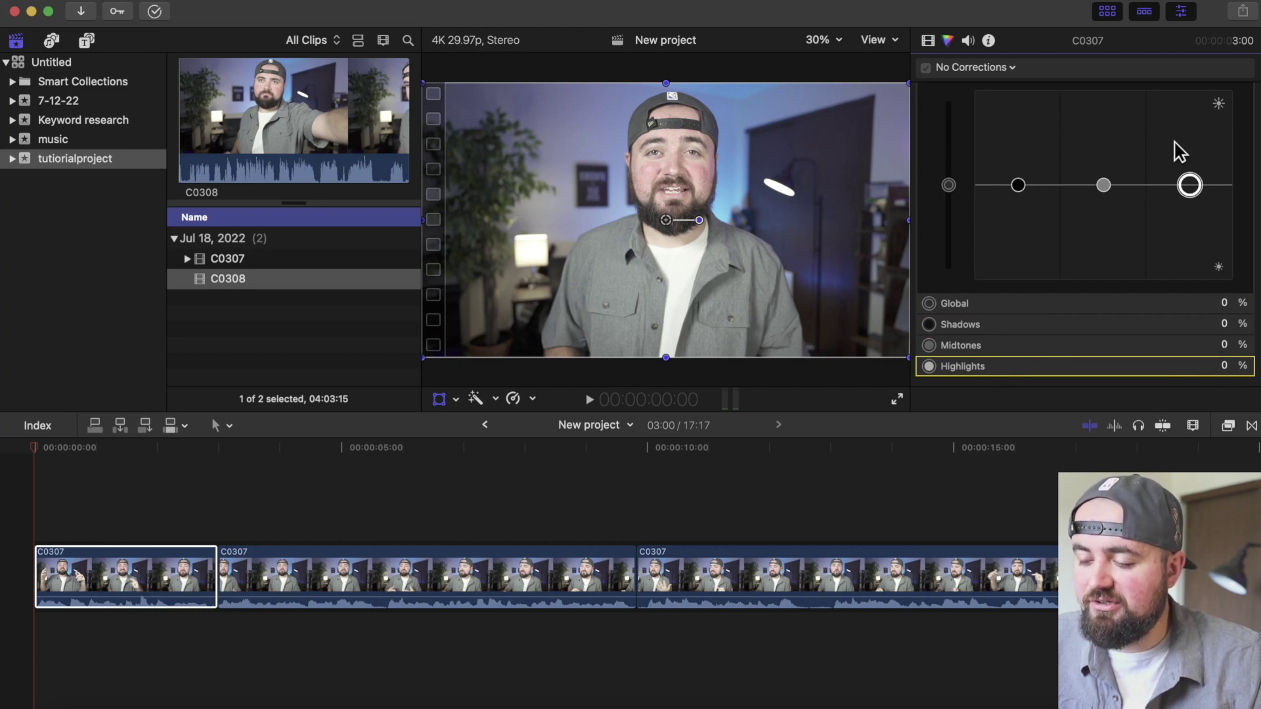
Step: Set the exposure pucks to shadows 4%, midtones -5% and highlights 18%
drag(947, 189, 951, 214)
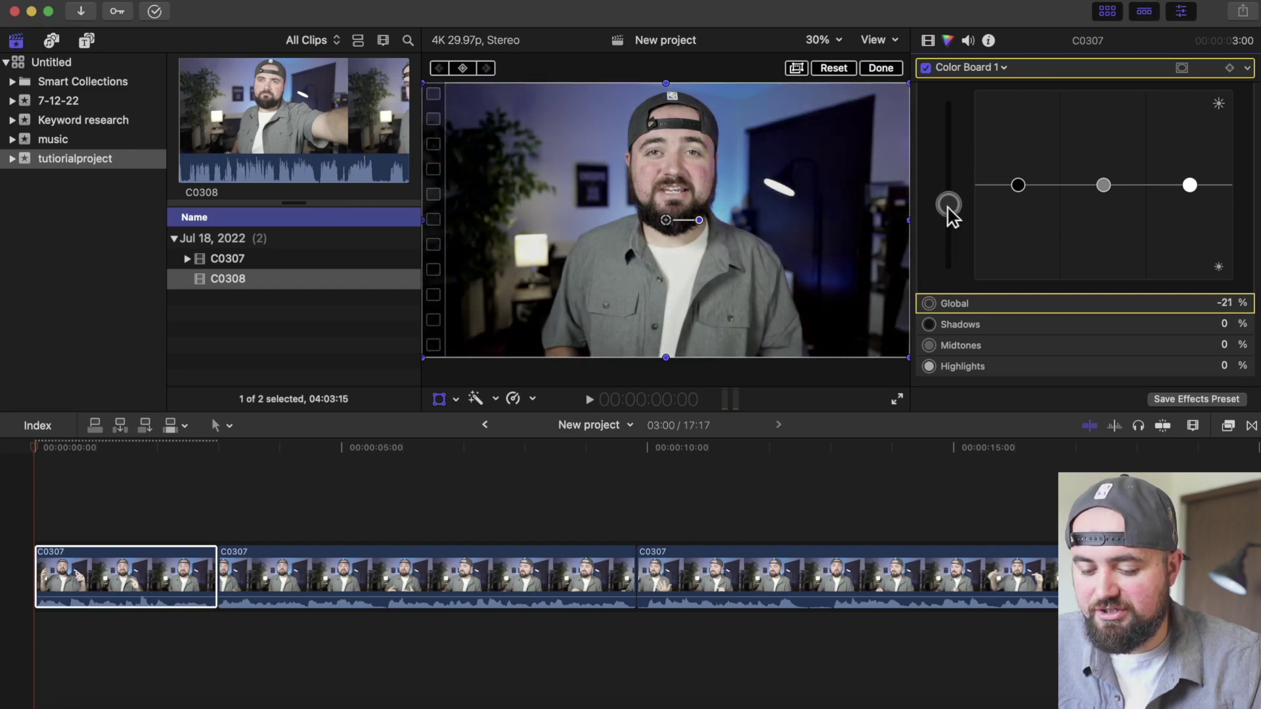
key(Delete)
click(1190, 189)
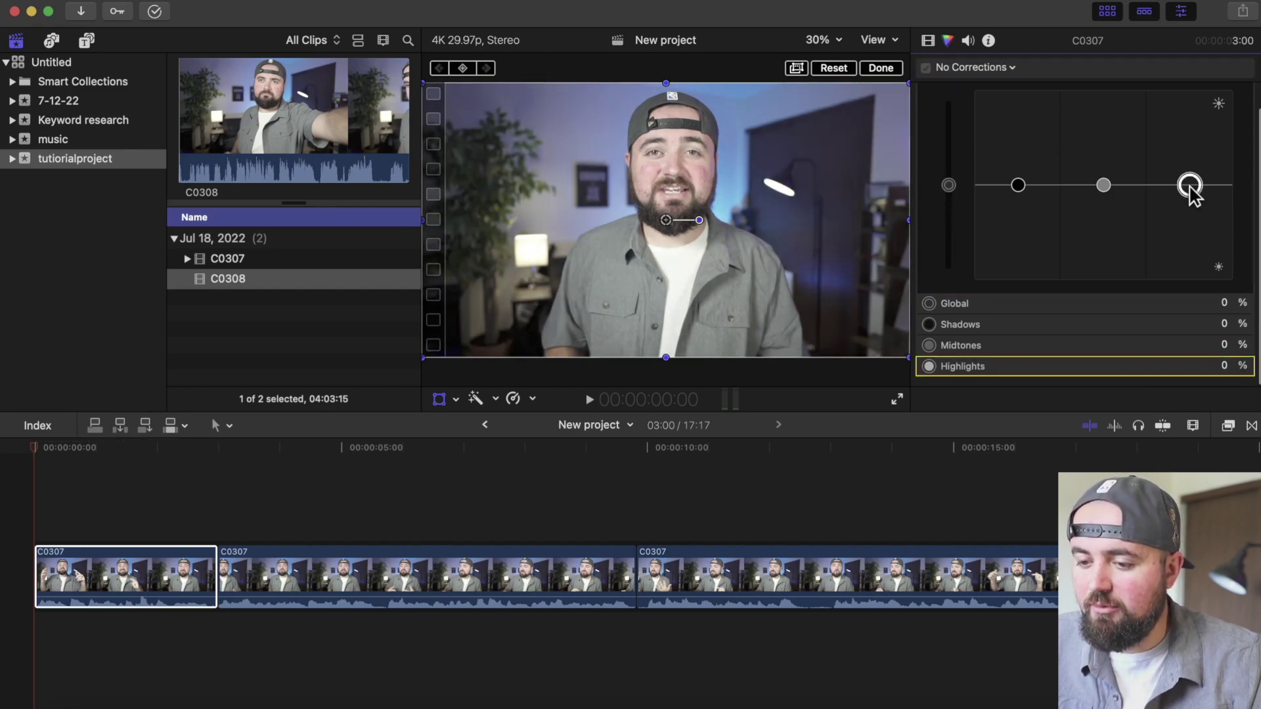
drag(1190, 190, 1190, 200)
drag(1017, 186, 1017, 188)
drag(1102, 185, 1101, 191)
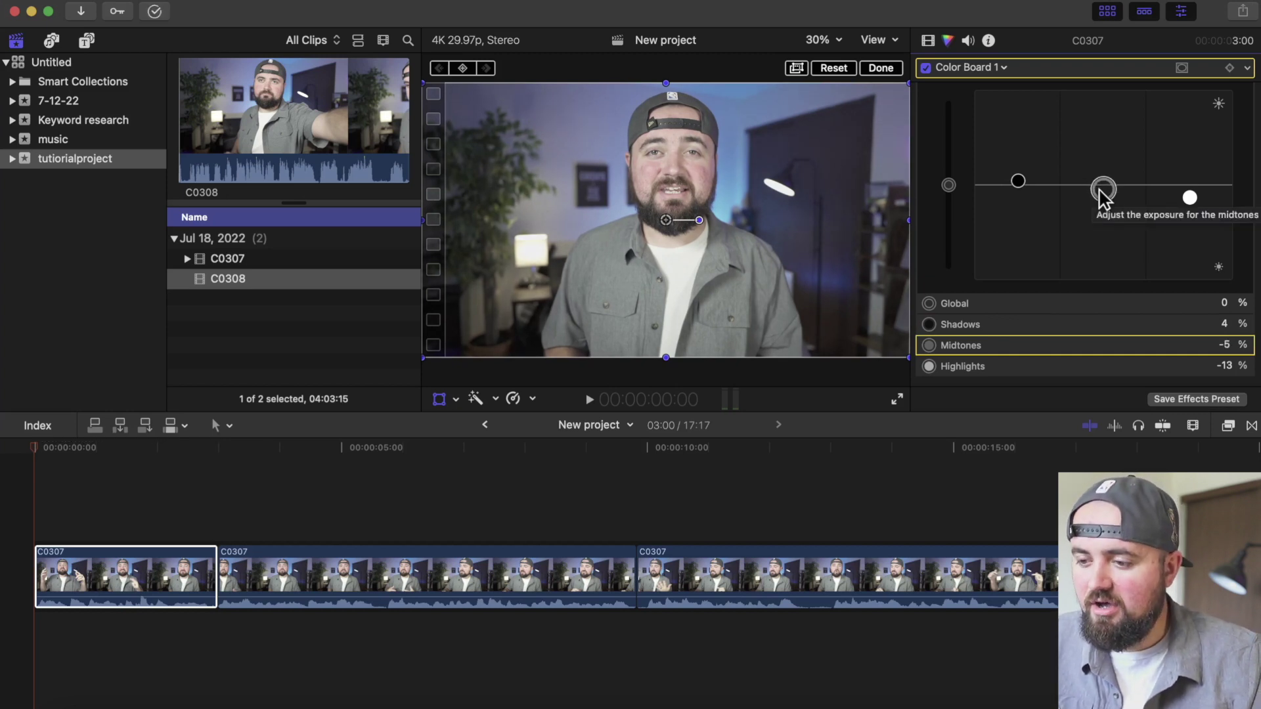
drag(1190, 201, 1189, 172)
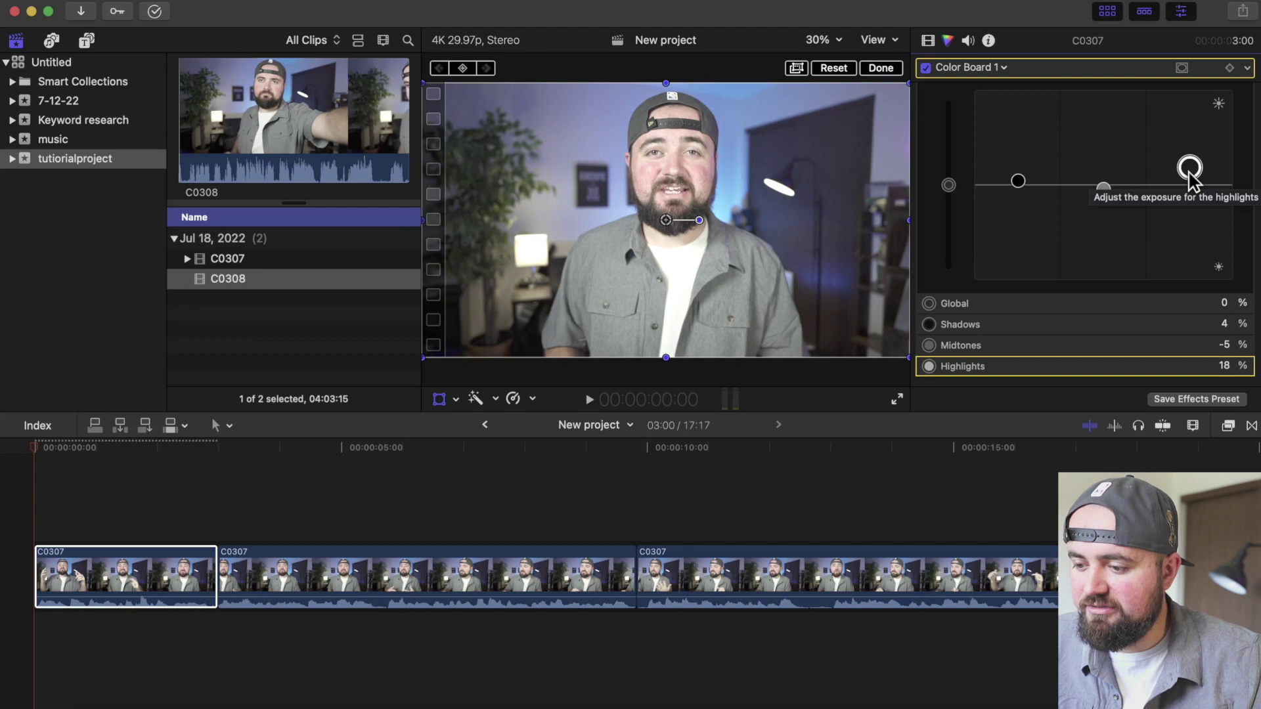
Step: Raise saturation to 54% in the midtones and 14% in the shadows, with highlights slightly up
scroll(1063, 105, up, 2)
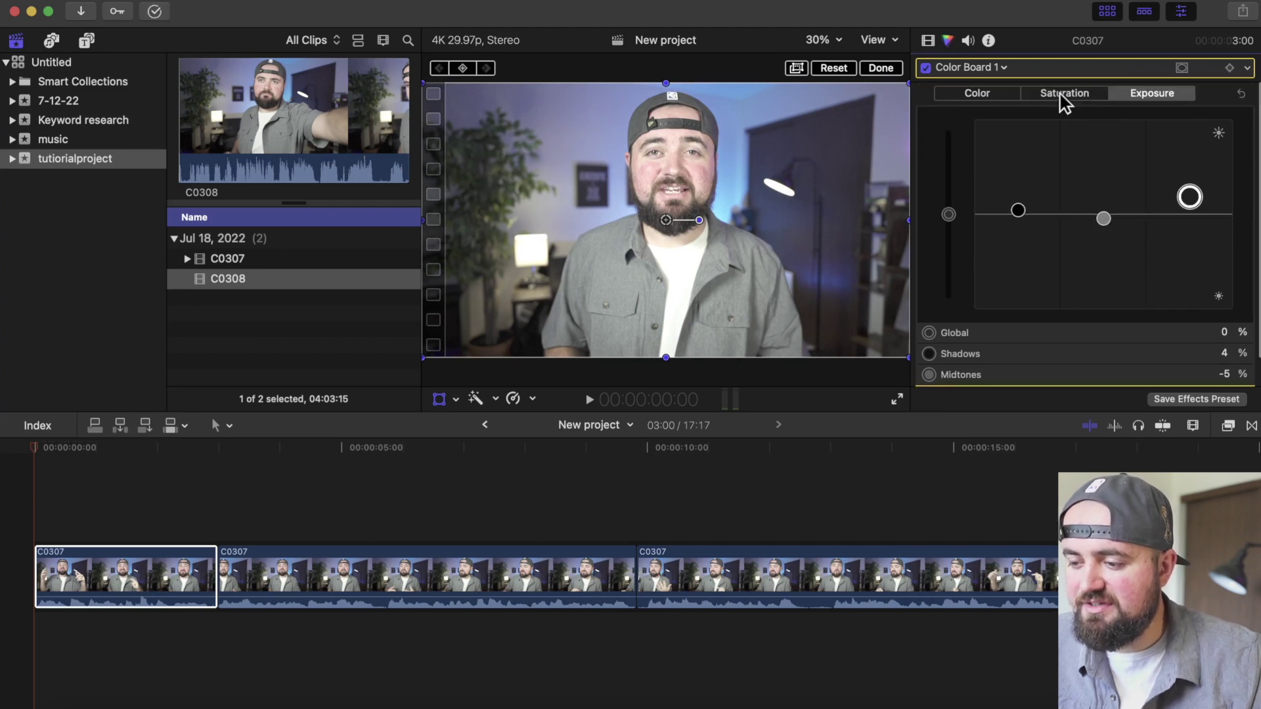
click(1062, 95)
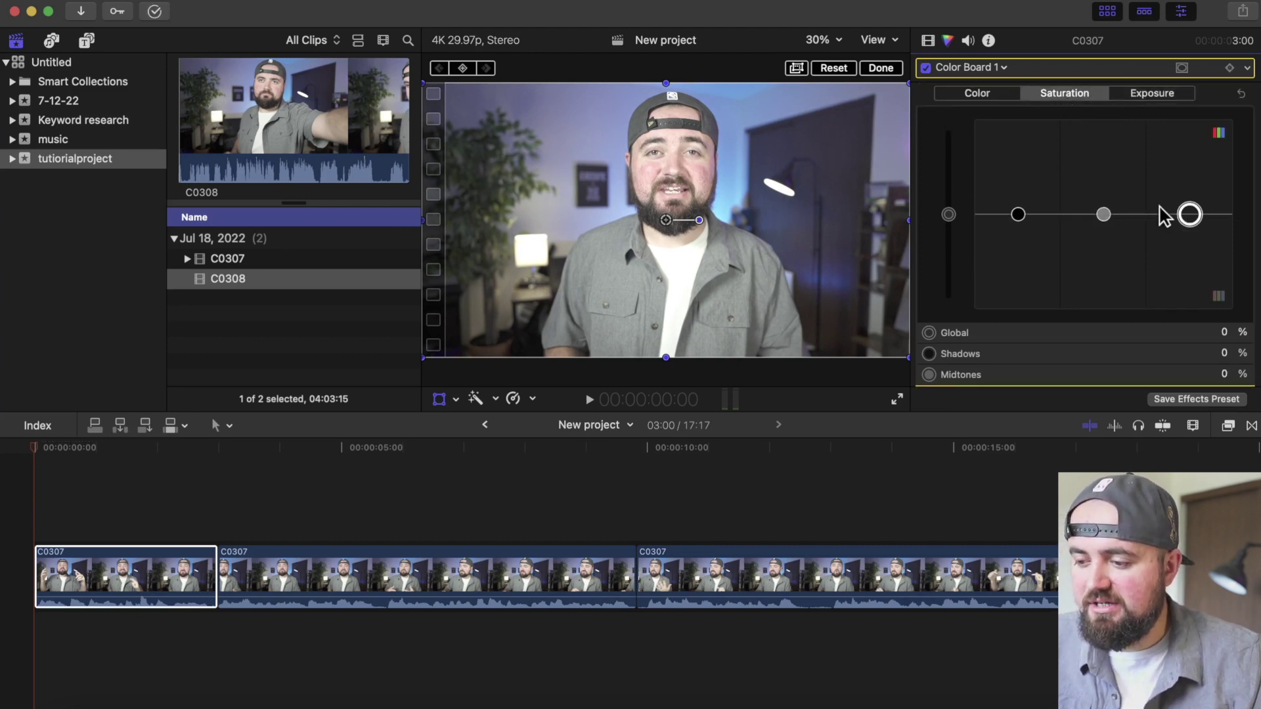
drag(1103, 214, 1103, 164)
drag(1018, 214, 1017, 201)
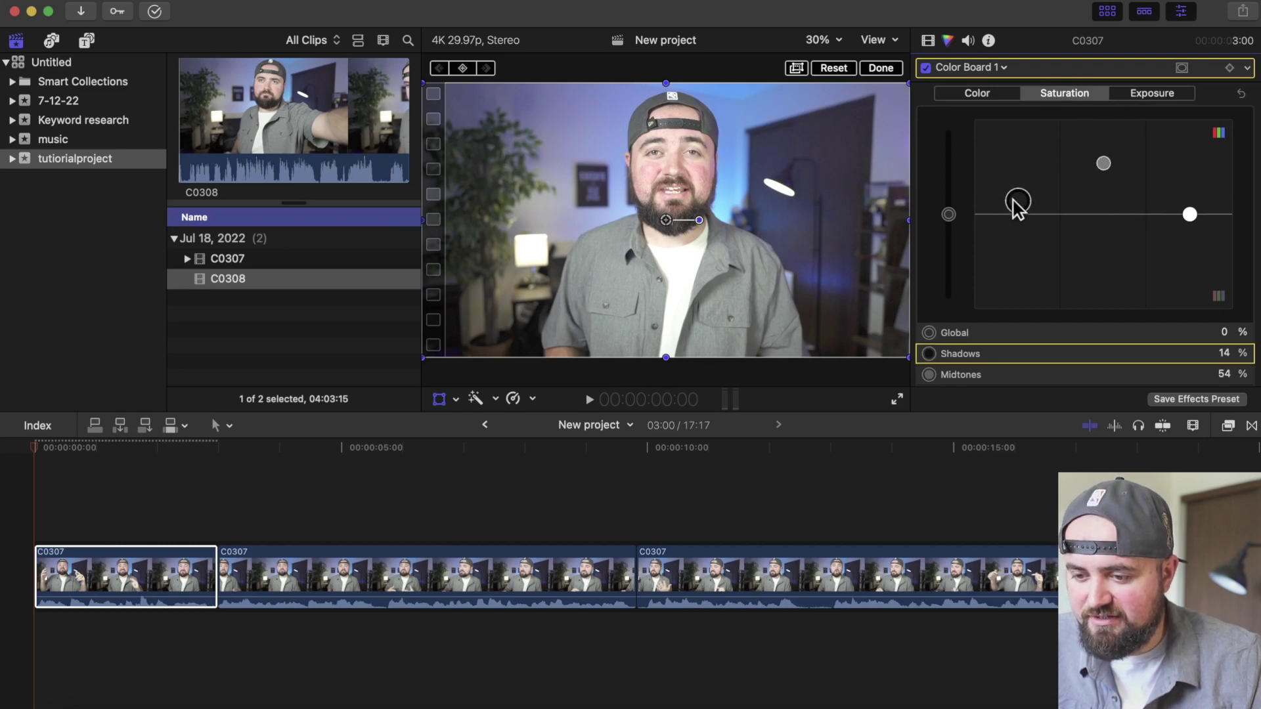
drag(1190, 214, 1189, 205)
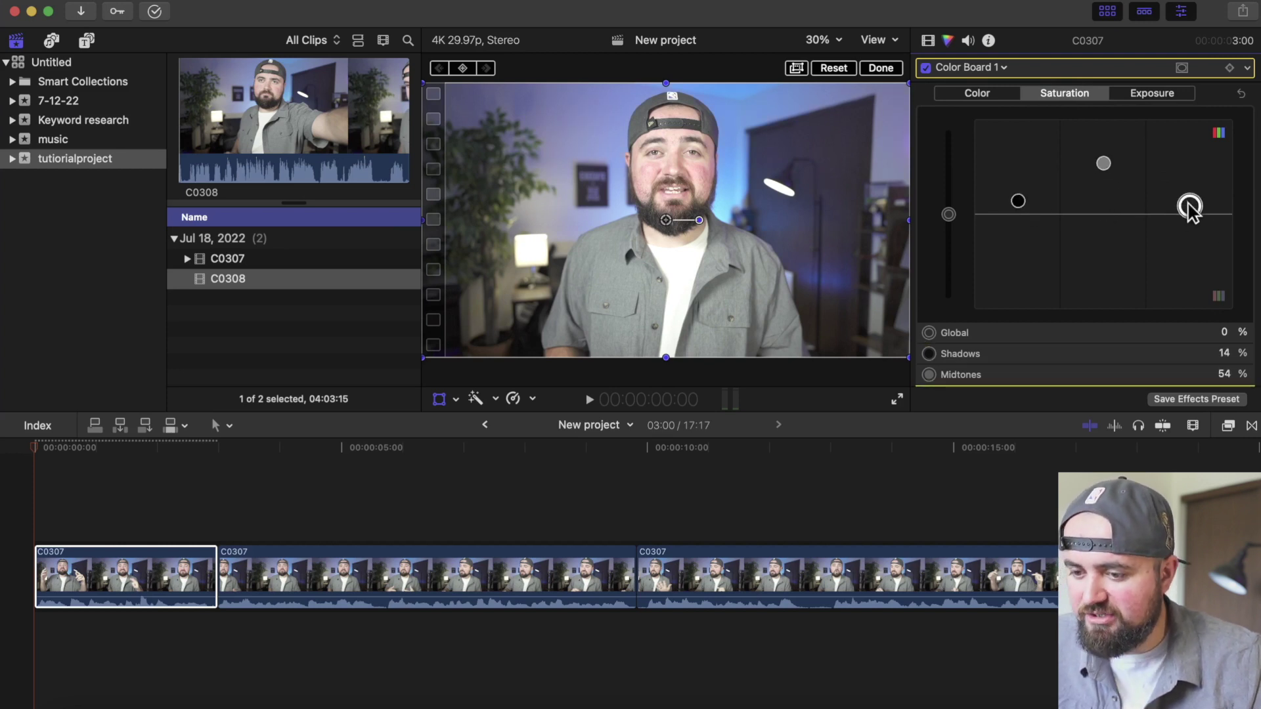
Step: Tint the highlights slightly toward blue in the Color tab, without adding another correction
click(975, 96)
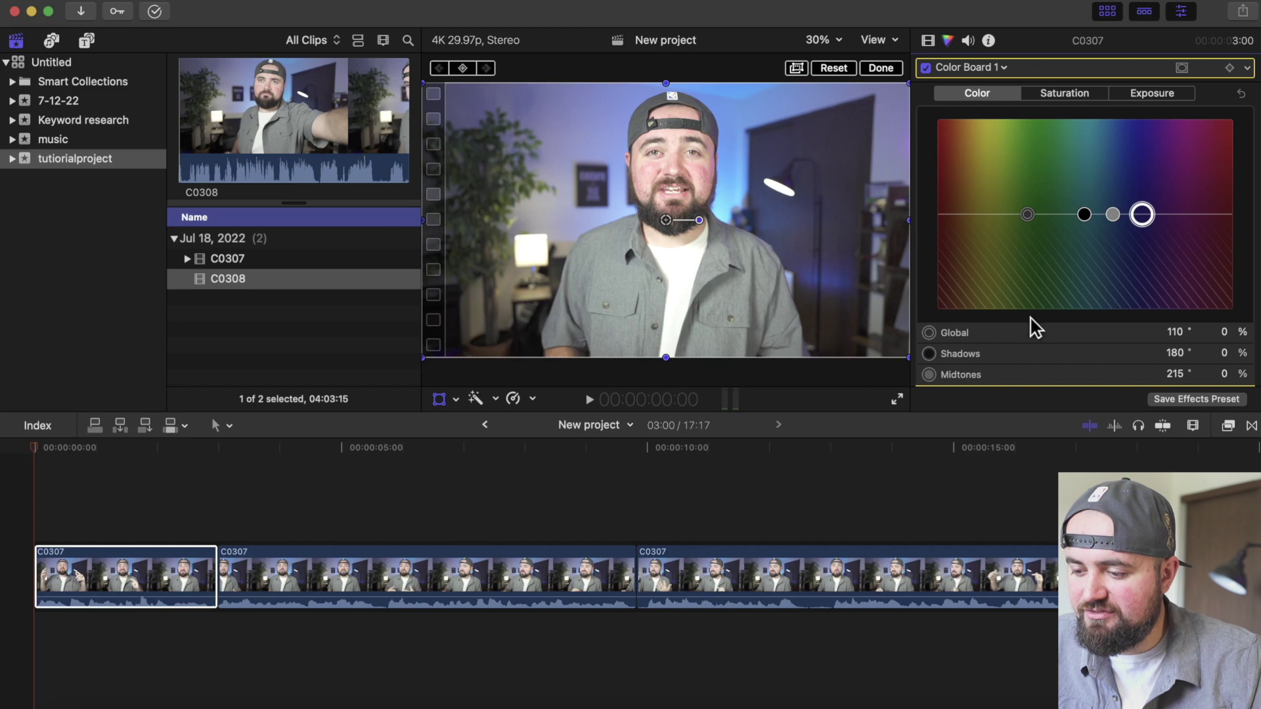
scroll(1029, 377, down, 2)
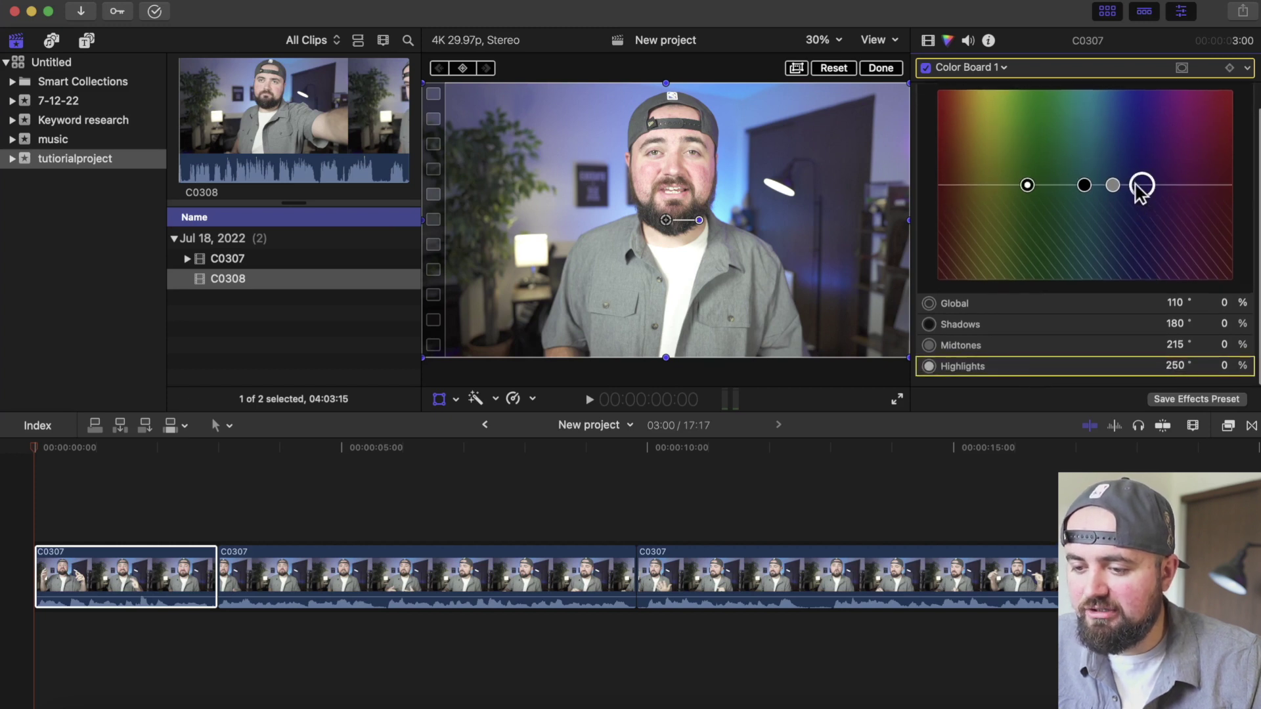
mouse_move(1141, 185)
mouse_down()
mouse_move(1135, 175)
mouse_move(1216, 183)
mouse_move(1218, 168)
mouse_move(946, 170)
mouse_move(1160, 170)
mouse_move(1159, 192)
mouse_up()
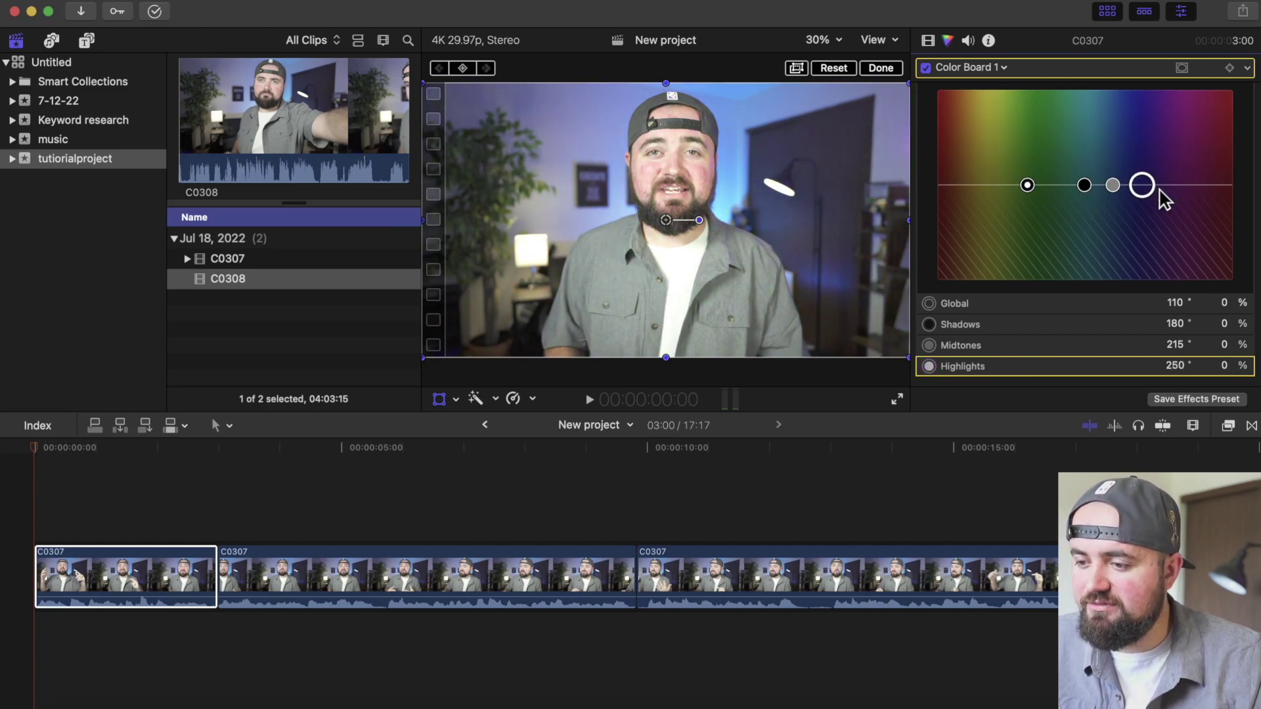
click(996, 69)
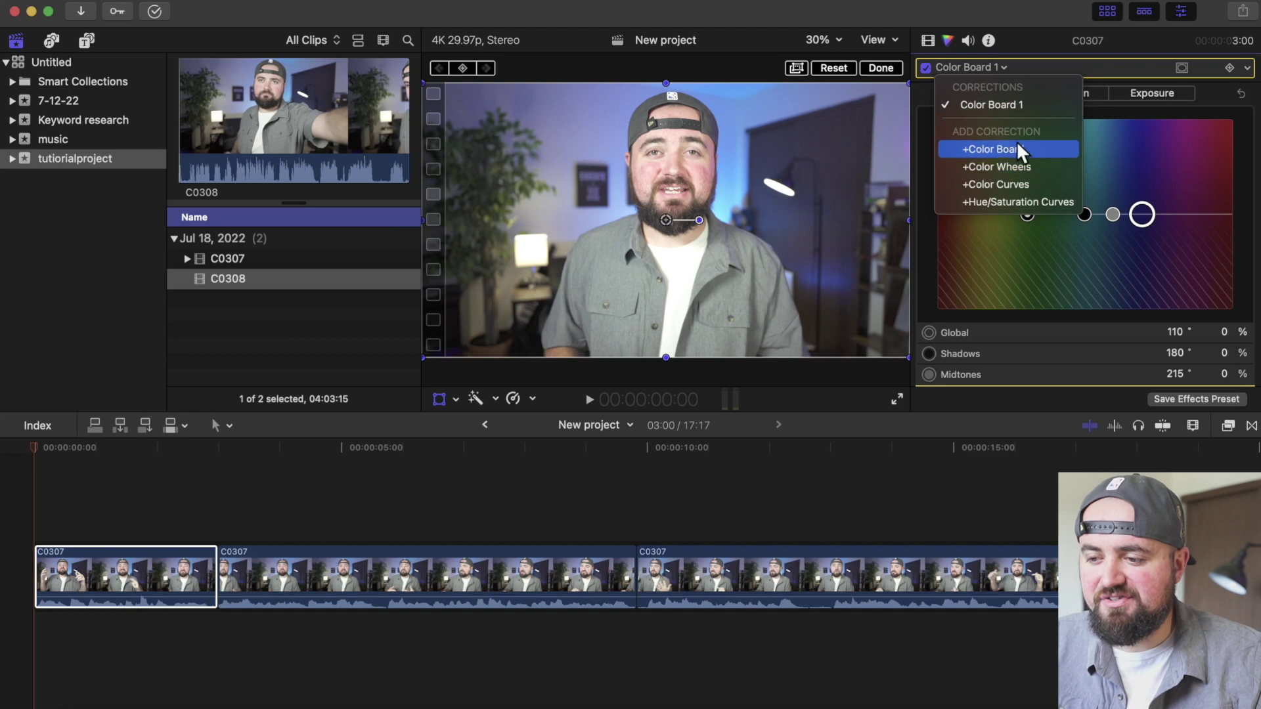
click(998, 66)
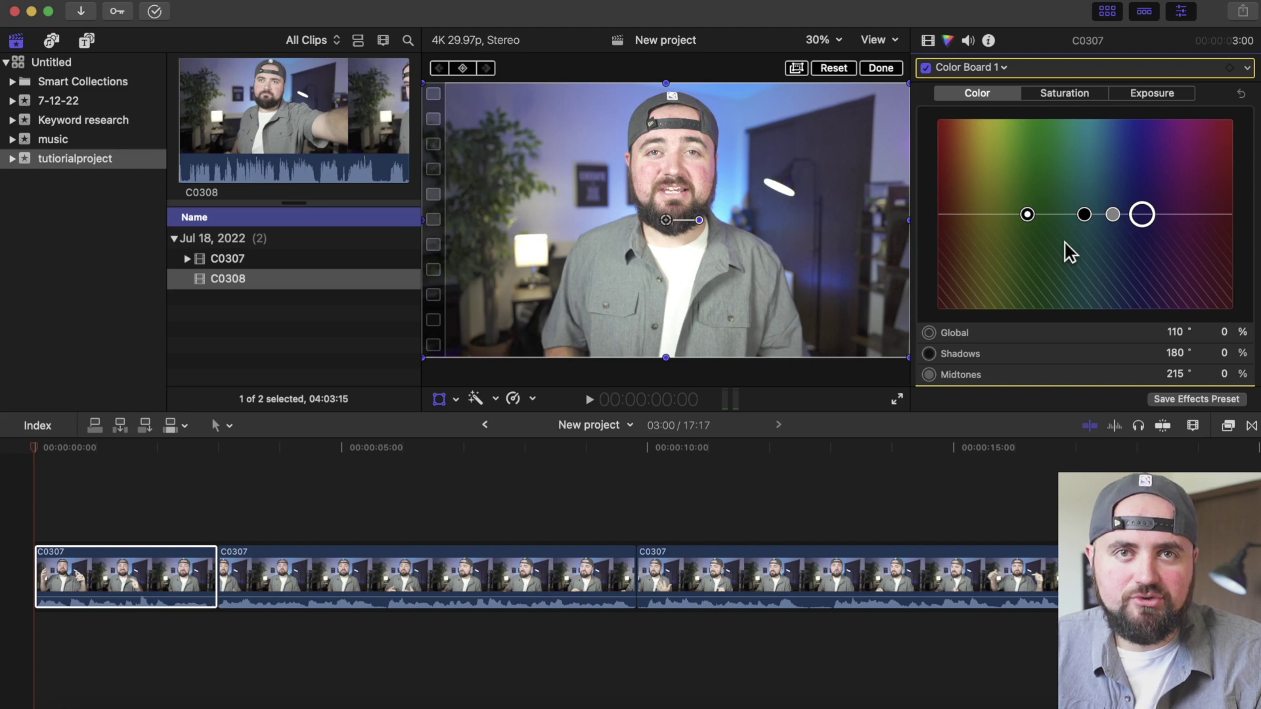
Step: Review the clip's Audio and Info inspector properties, then deselect it in the timeline
click(968, 41)
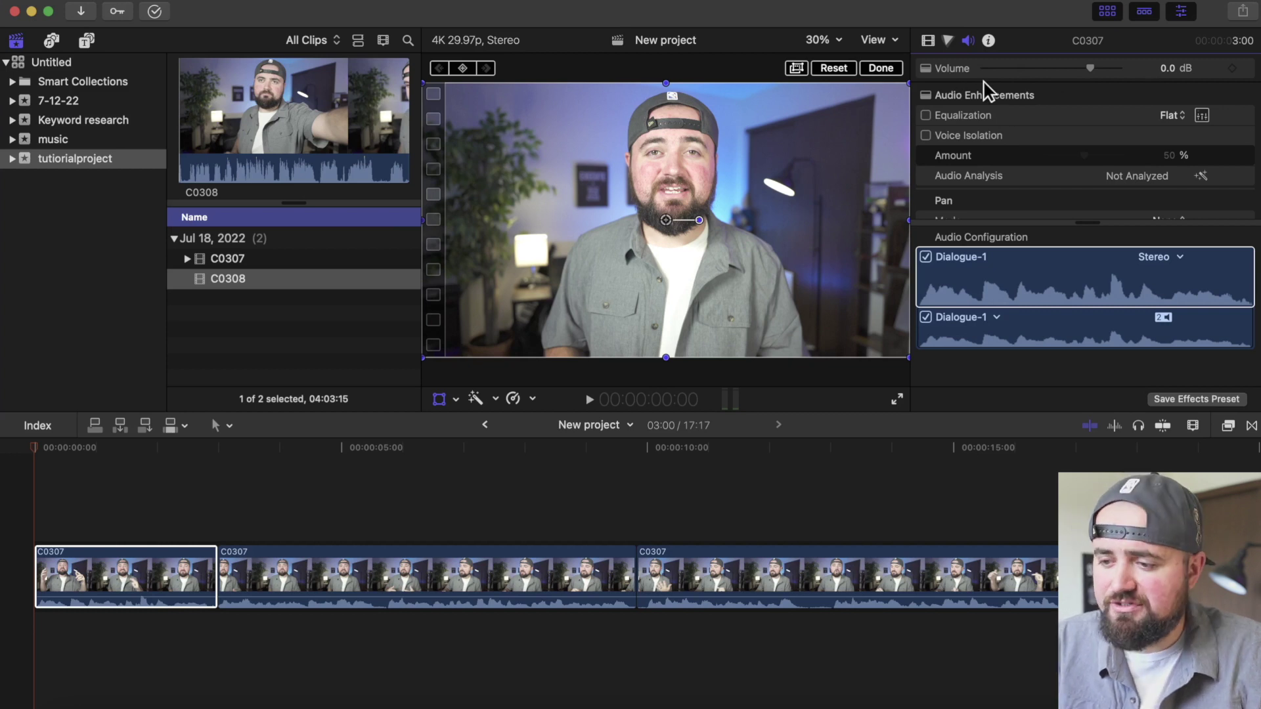
scroll(1035, 105, down, 3)
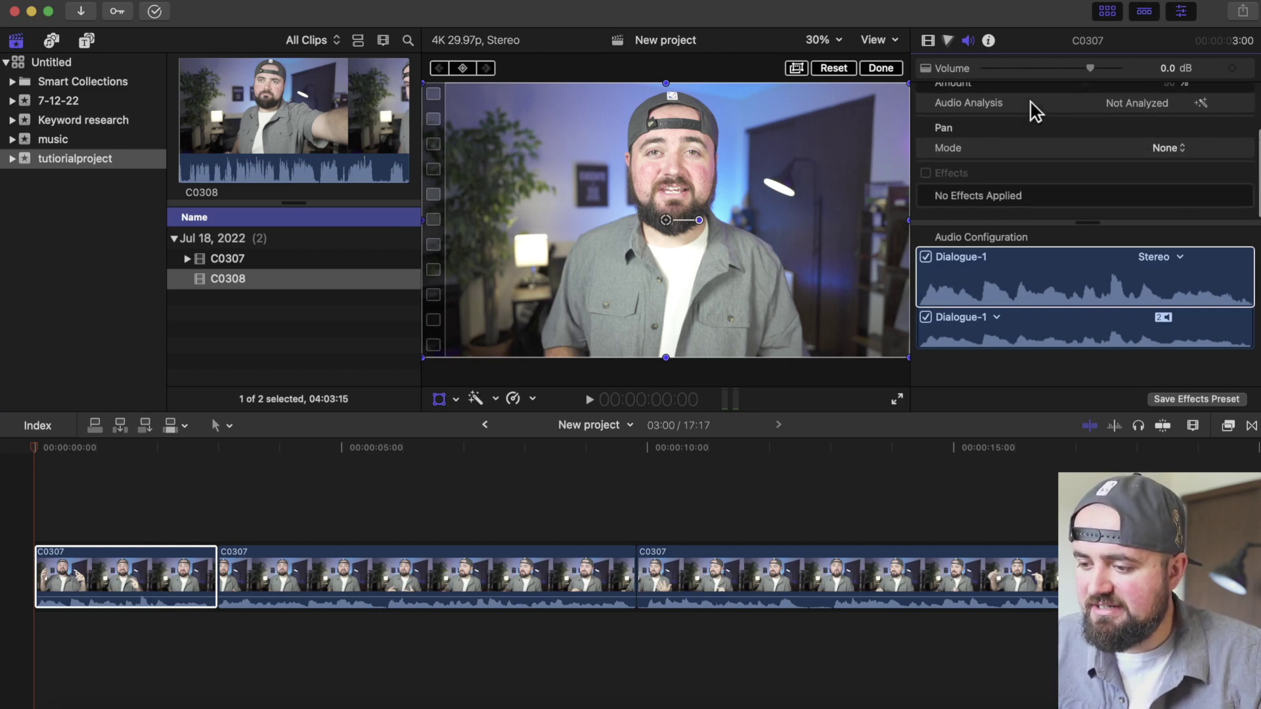
scroll(1036, 112, up, 3)
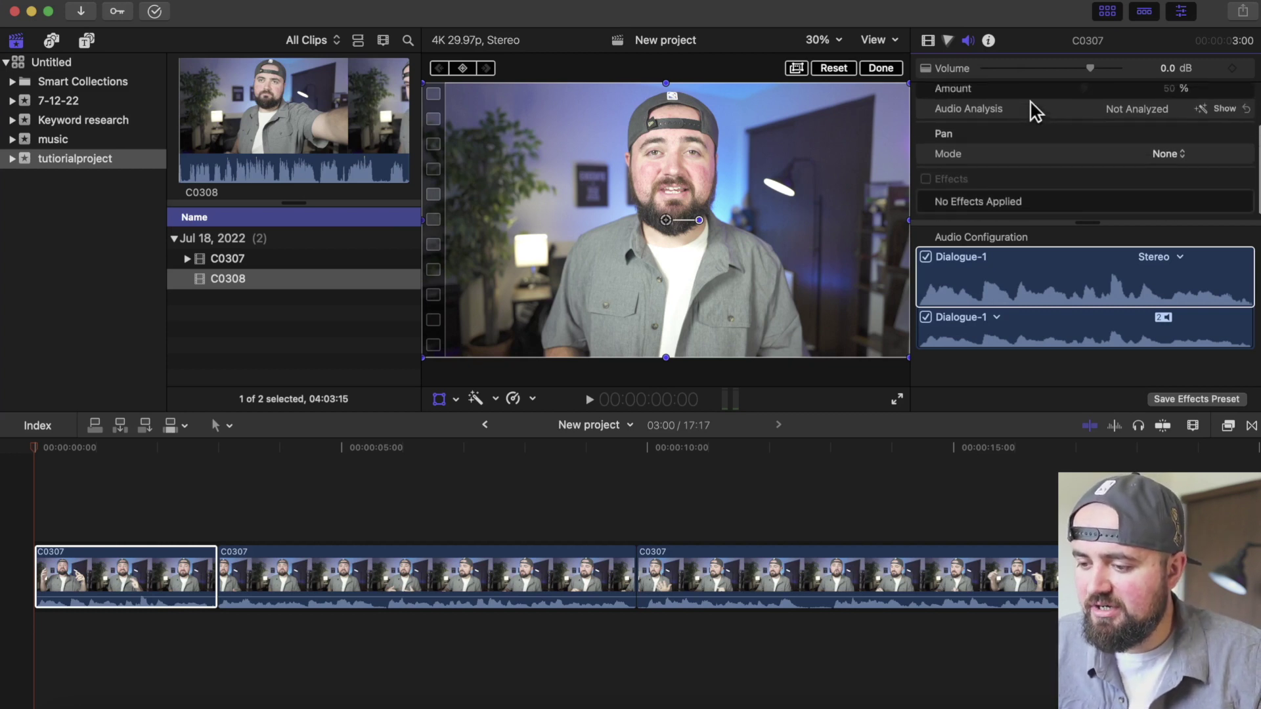
click(989, 42)
scroll(1008, 243, down, 5)
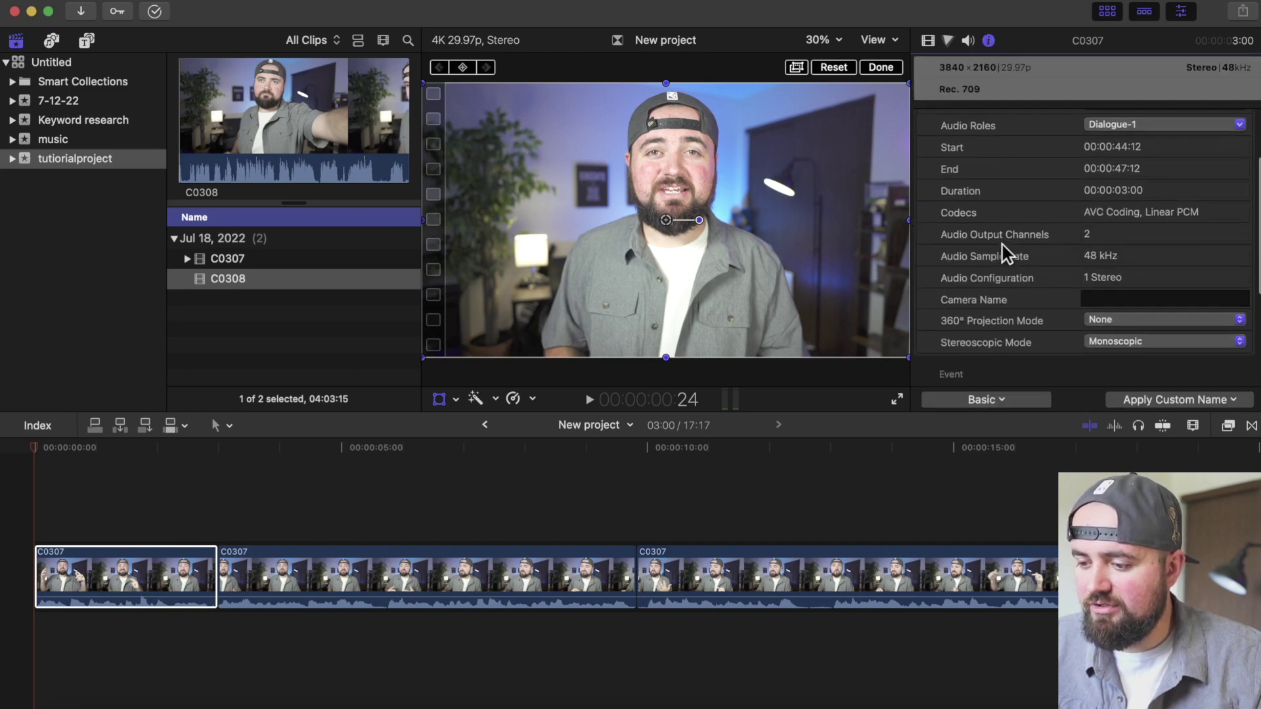
scroll(1012, 230, up, 5)
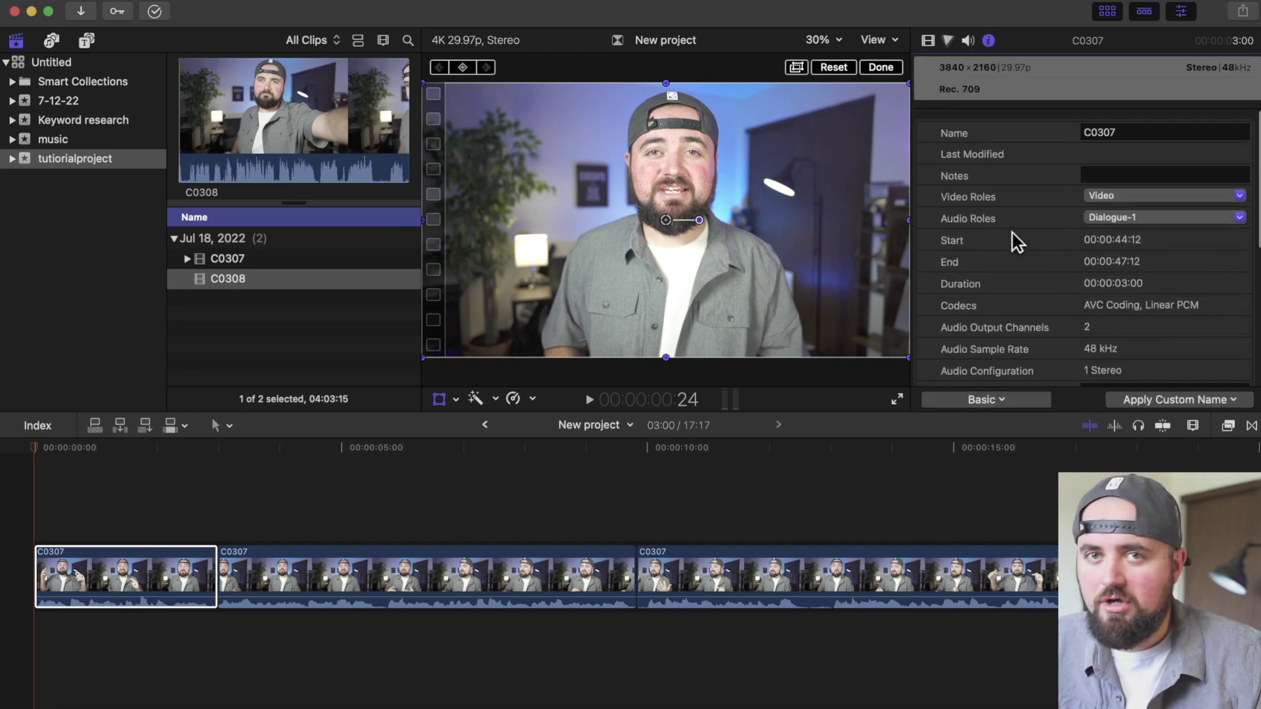
click(115, 462)
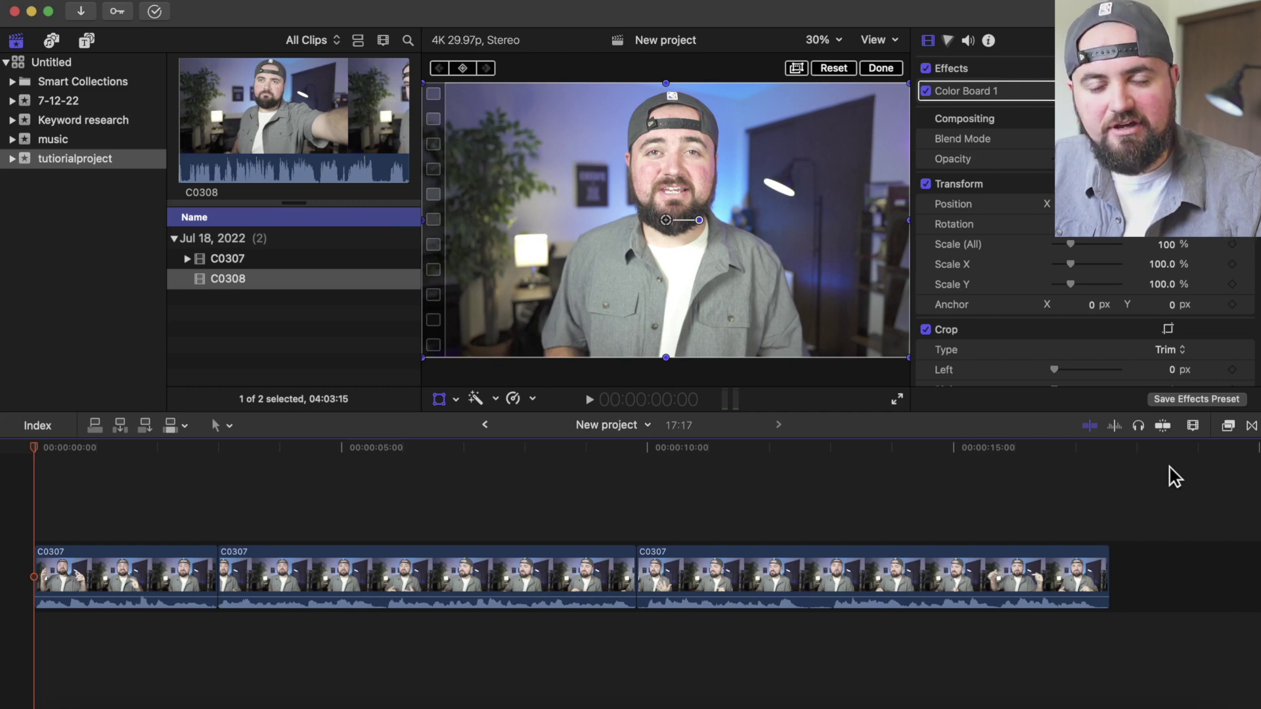
Step: Add a Cross Dissolve between the first two C0307 clips and play it back
click(1251, 426)
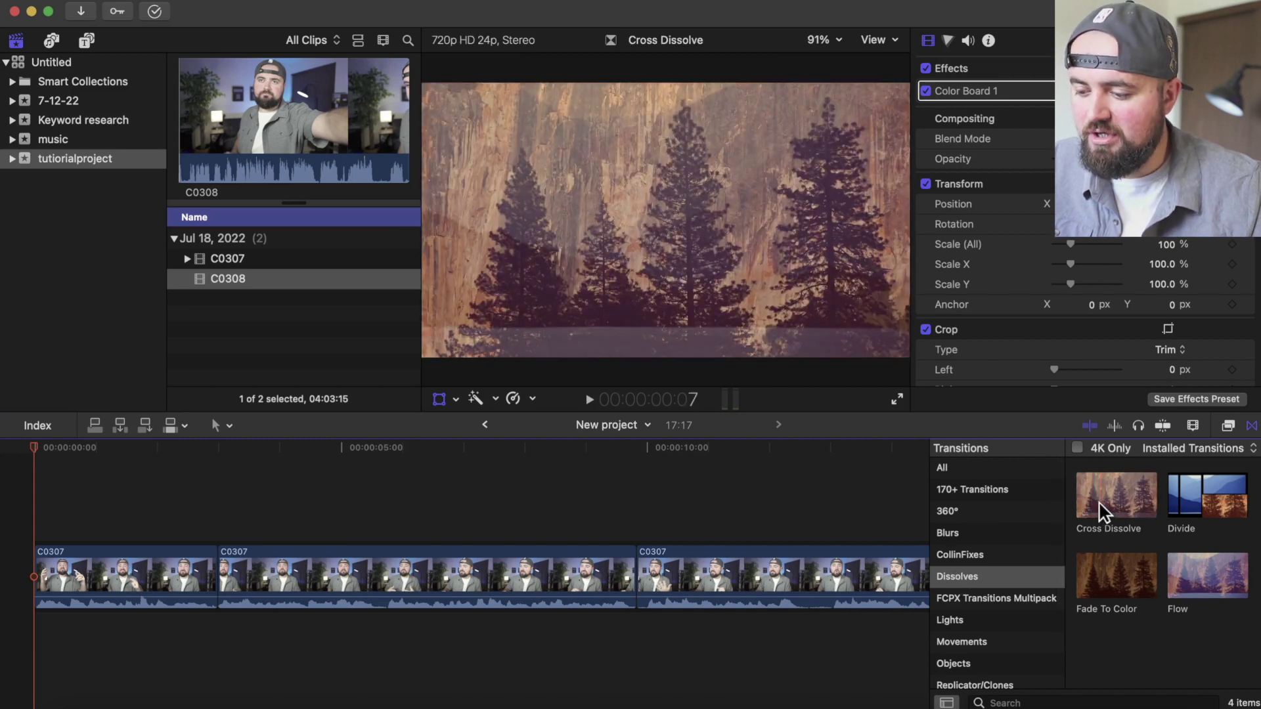
click(1113, 494)
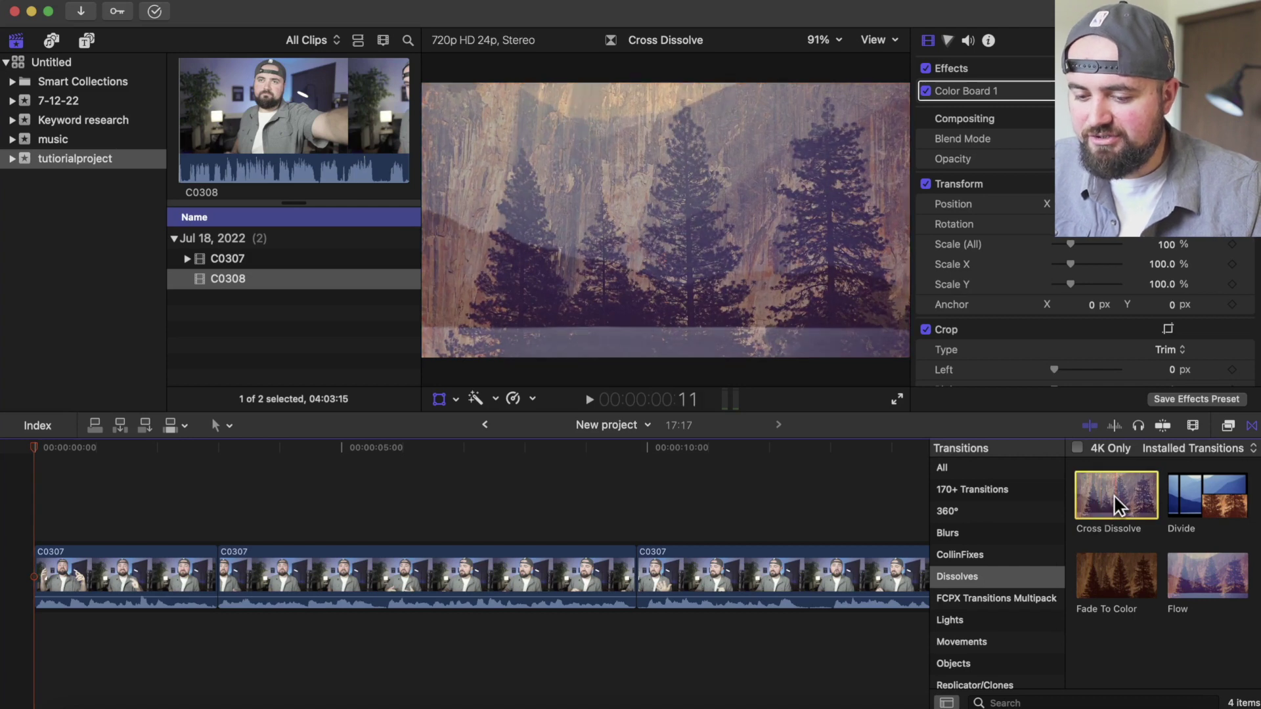
drag(1113, 494, 196, 584)
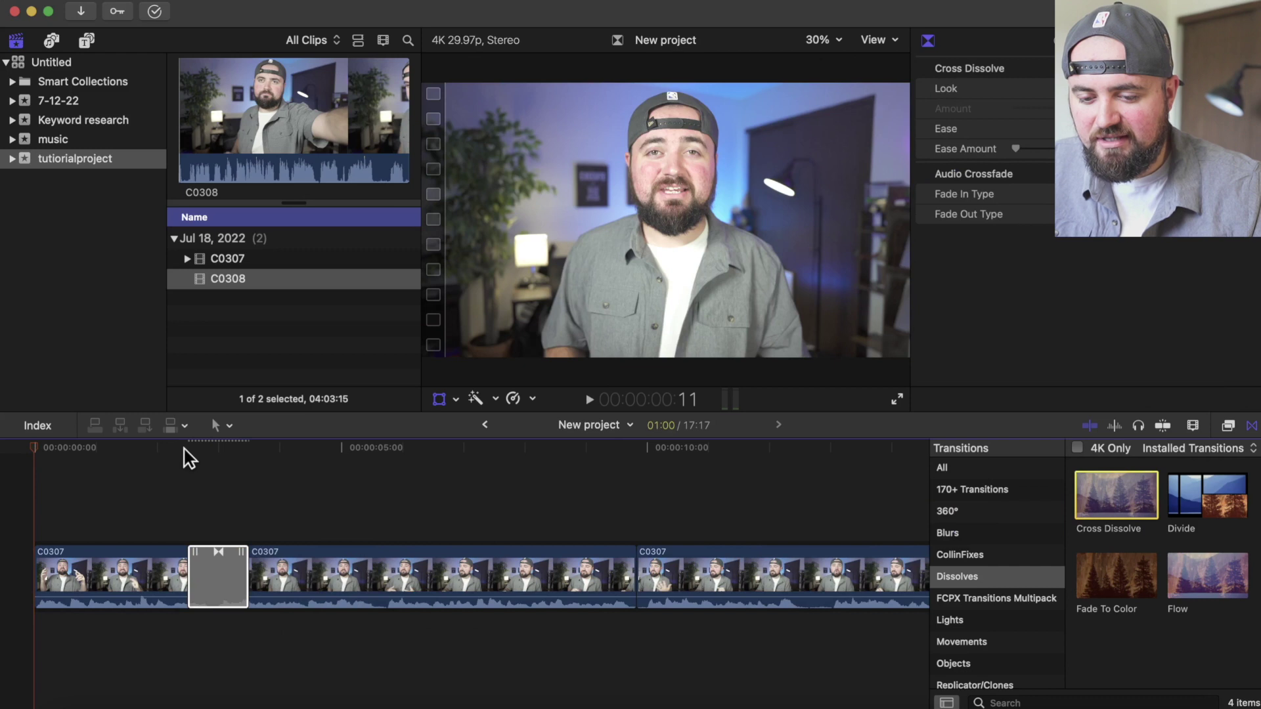
click(185, 450)
key(space)
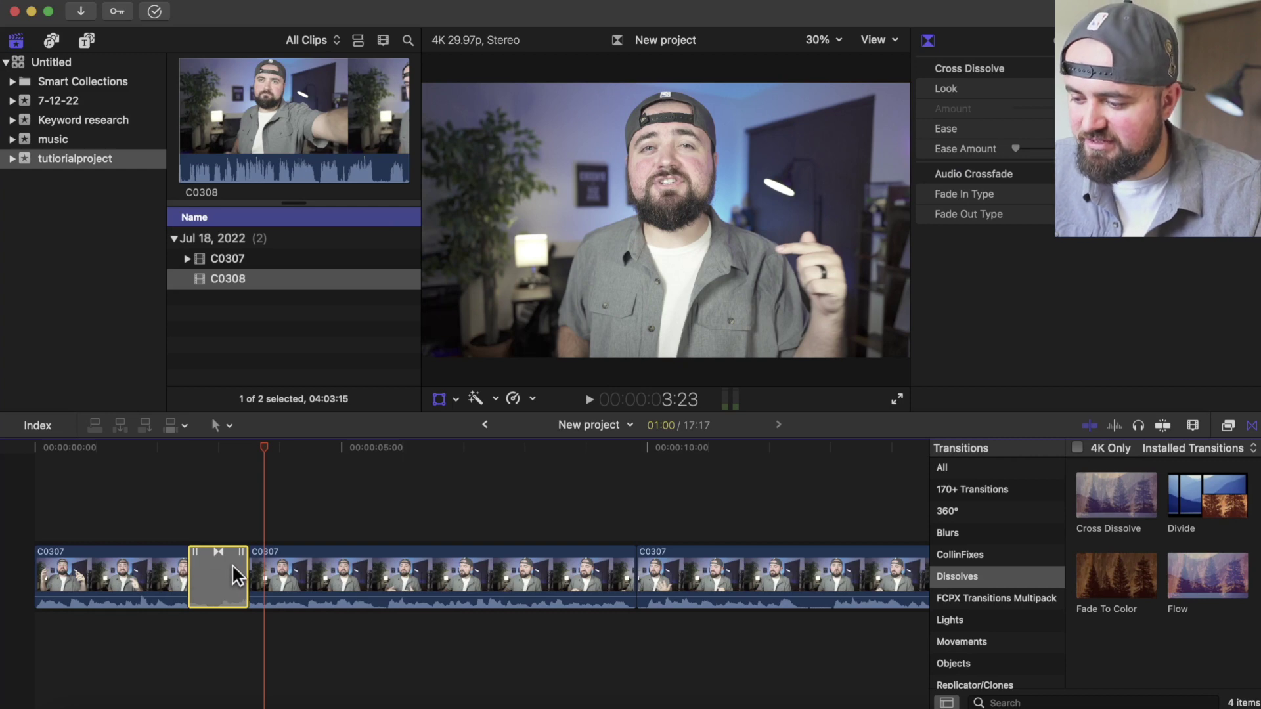
Step: Replace the dissolve with Fade To Color, preview it, and open the video effects browser
drag(1116, 575, 185, 578)
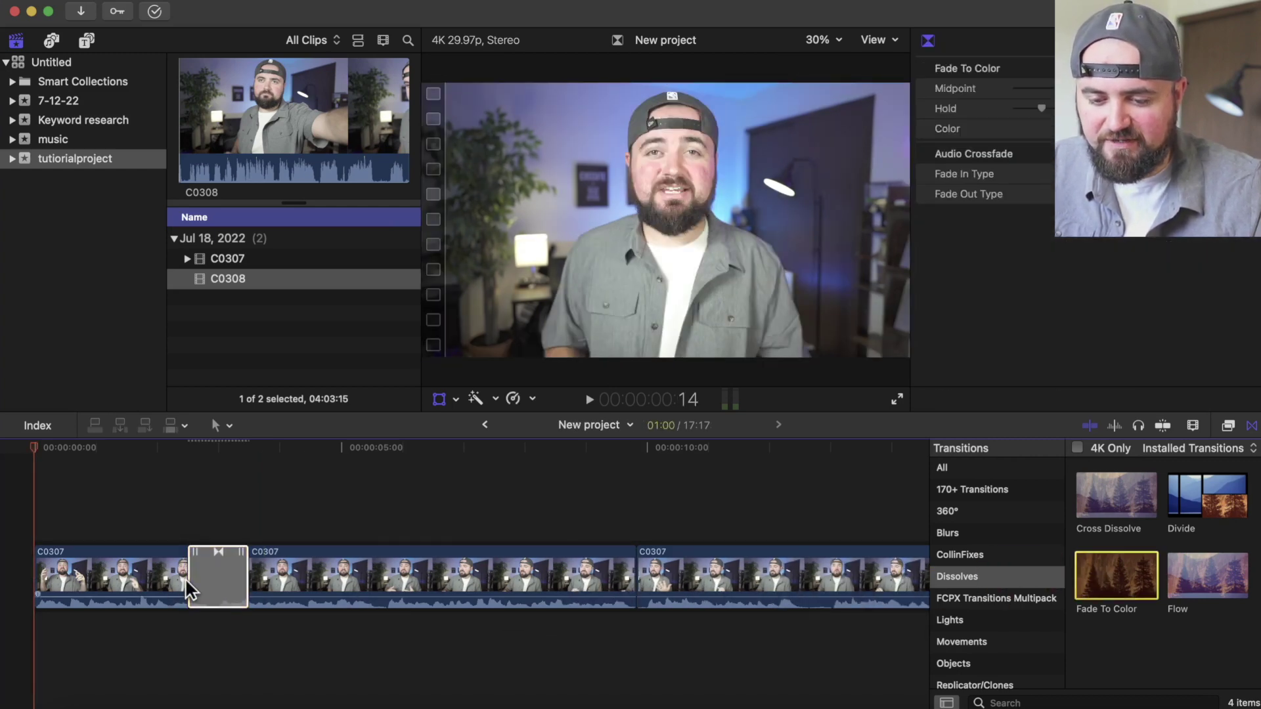
click(181, 452)
key(space)
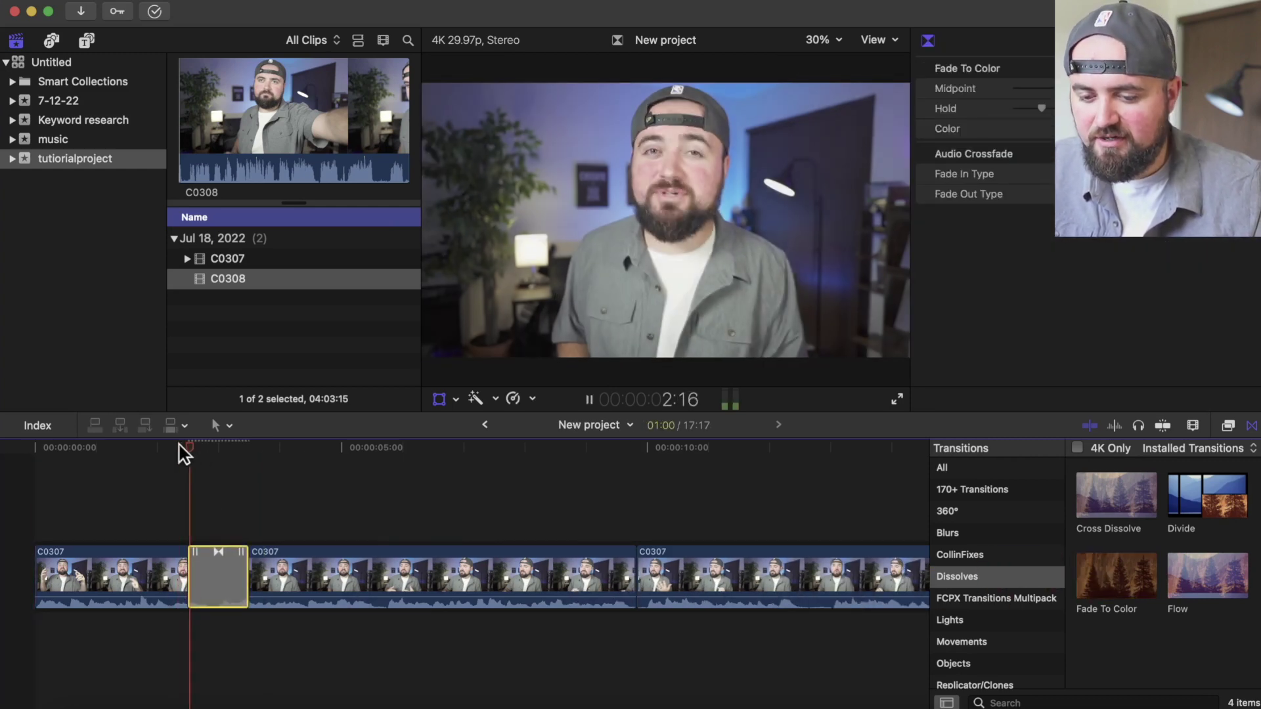
key(space)
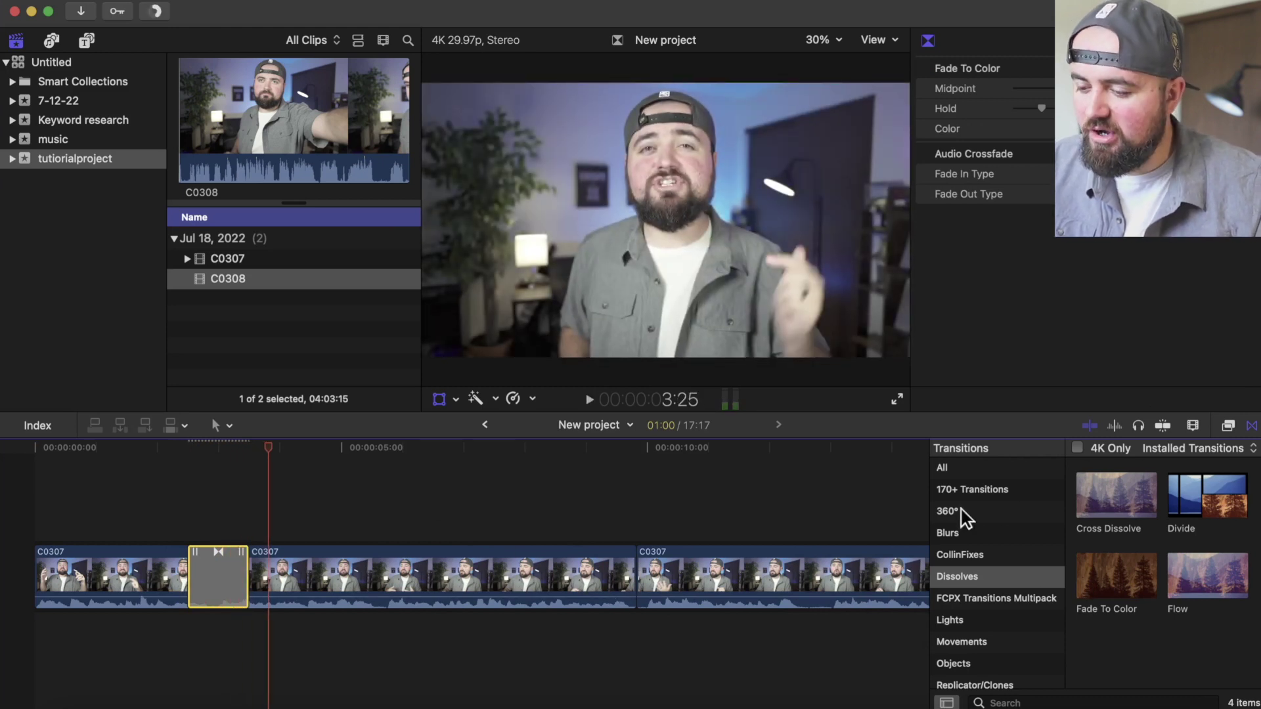
scroll(967, 560, down, 3)
scroll(965, 556, up, 3)
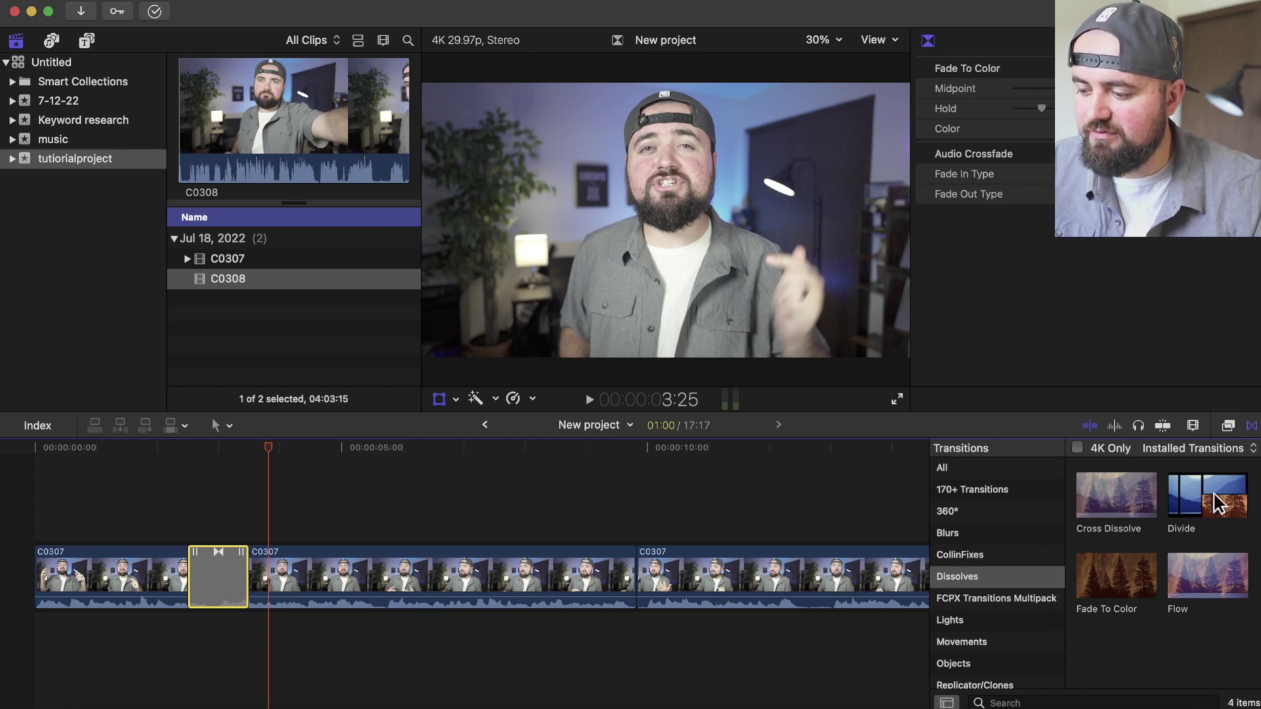
click(1228, 427)
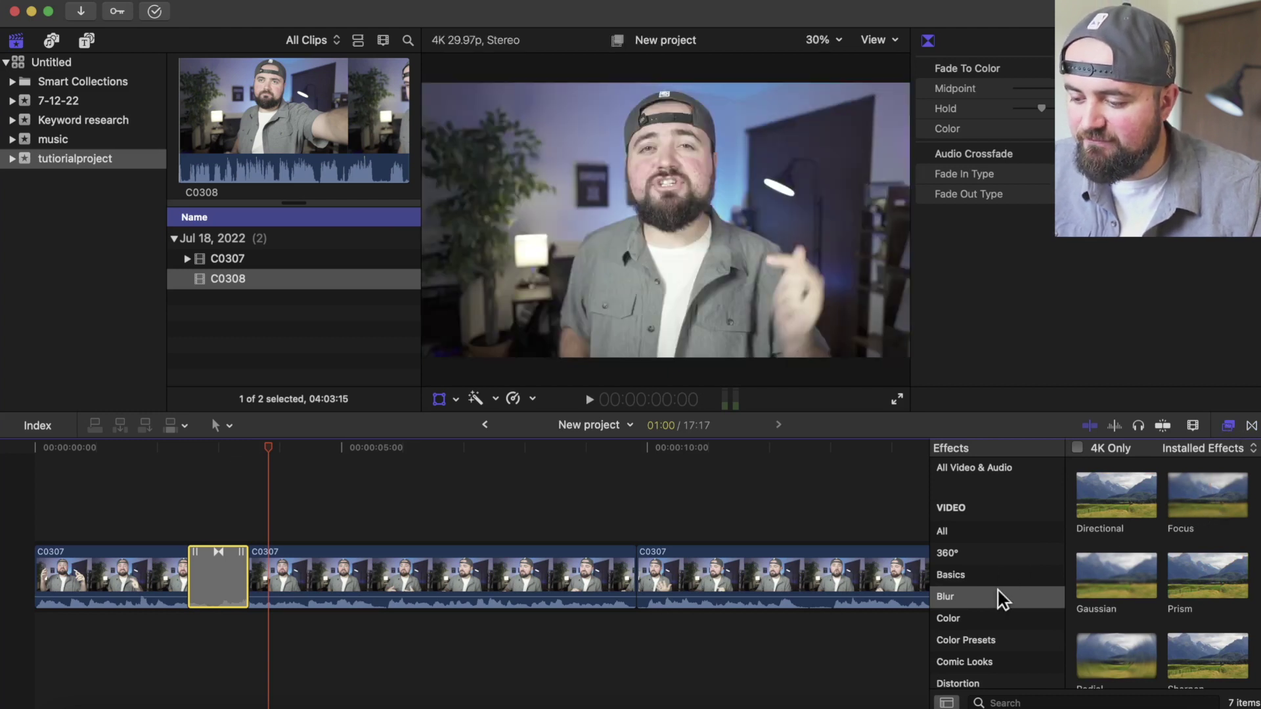
Step: Browse the Color Presets and Keying effect categories
scroll(997, 588, down, 2)
click(993, 594)
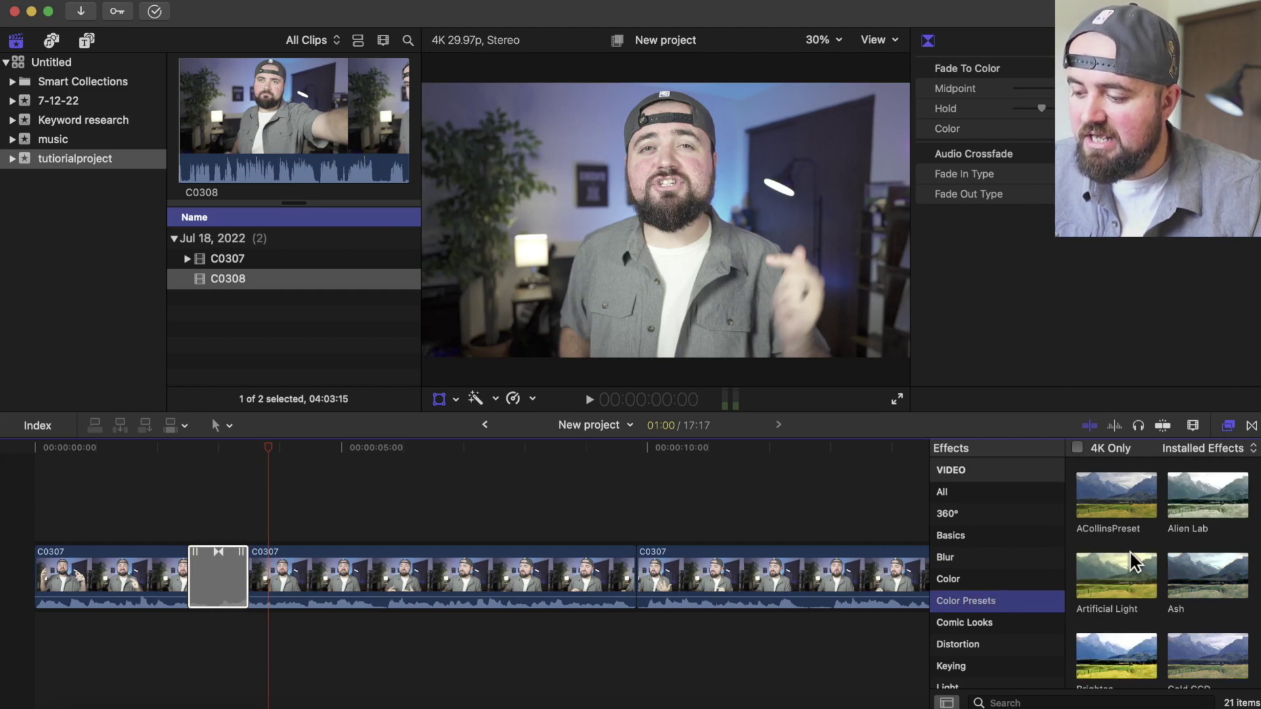
scroll(1129, 550, down, 10)
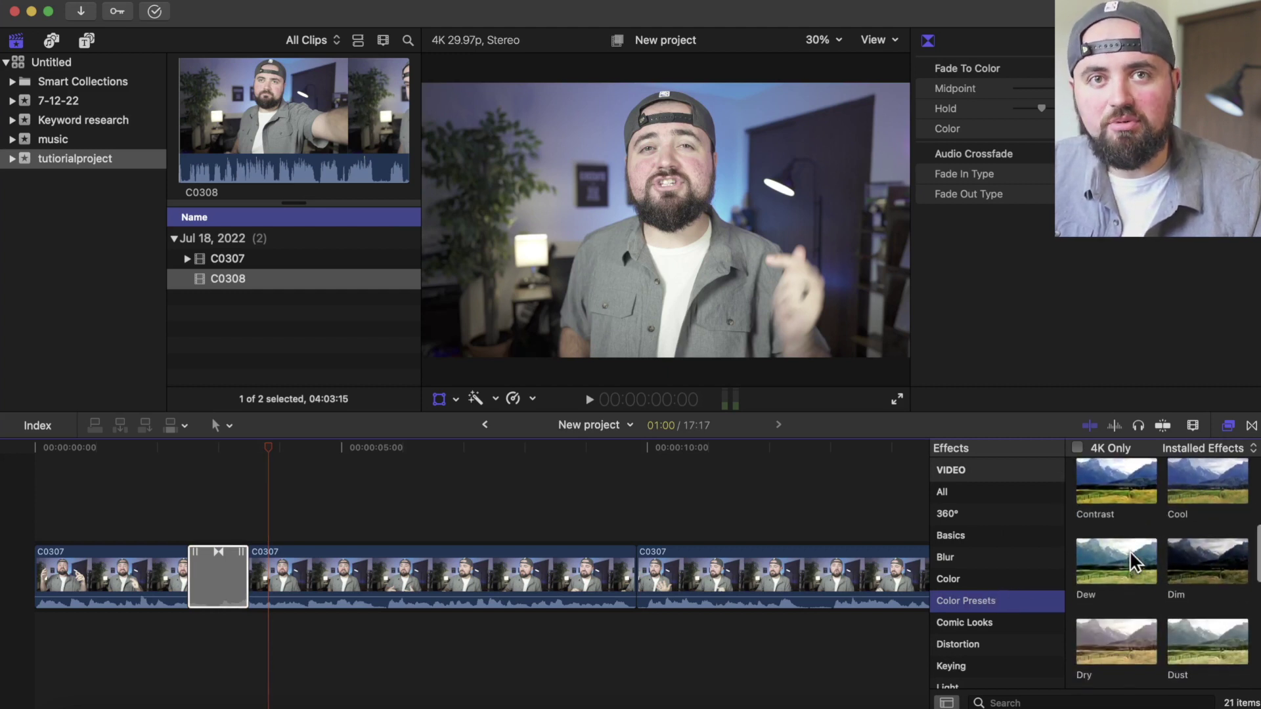
scroll(1130, 550, up, 10)
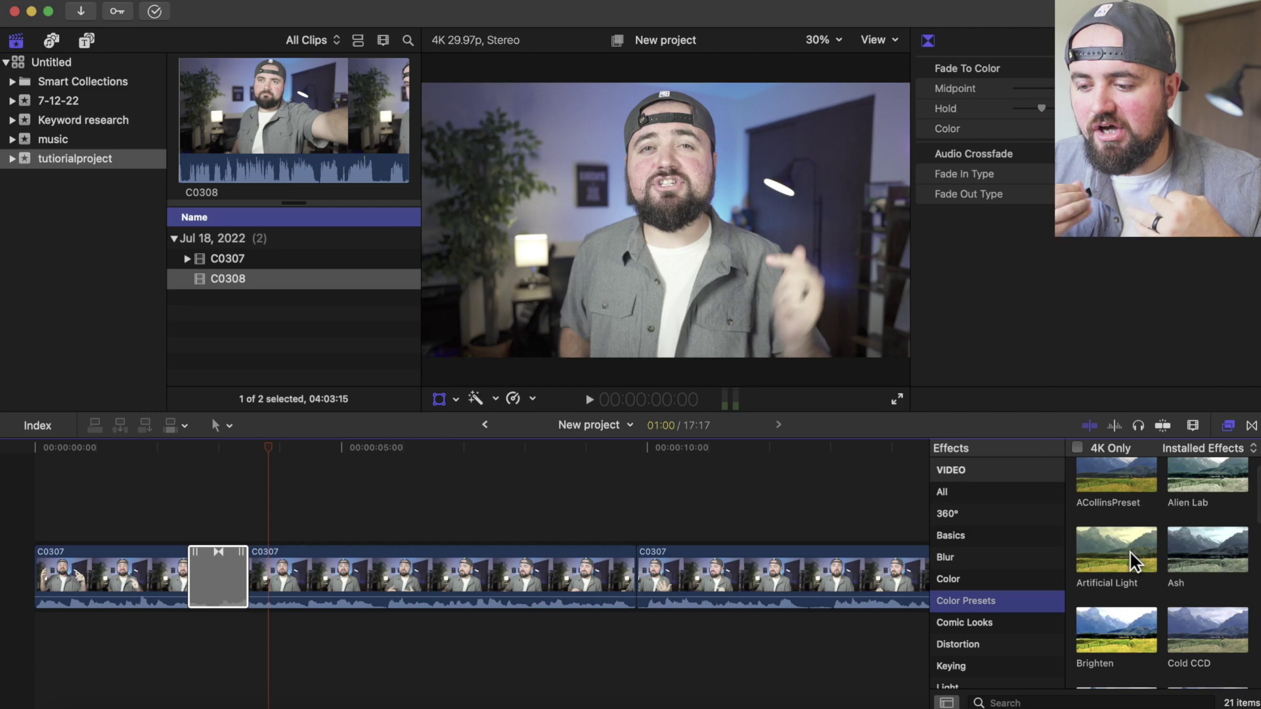
scroll(959, 614, down, 5)
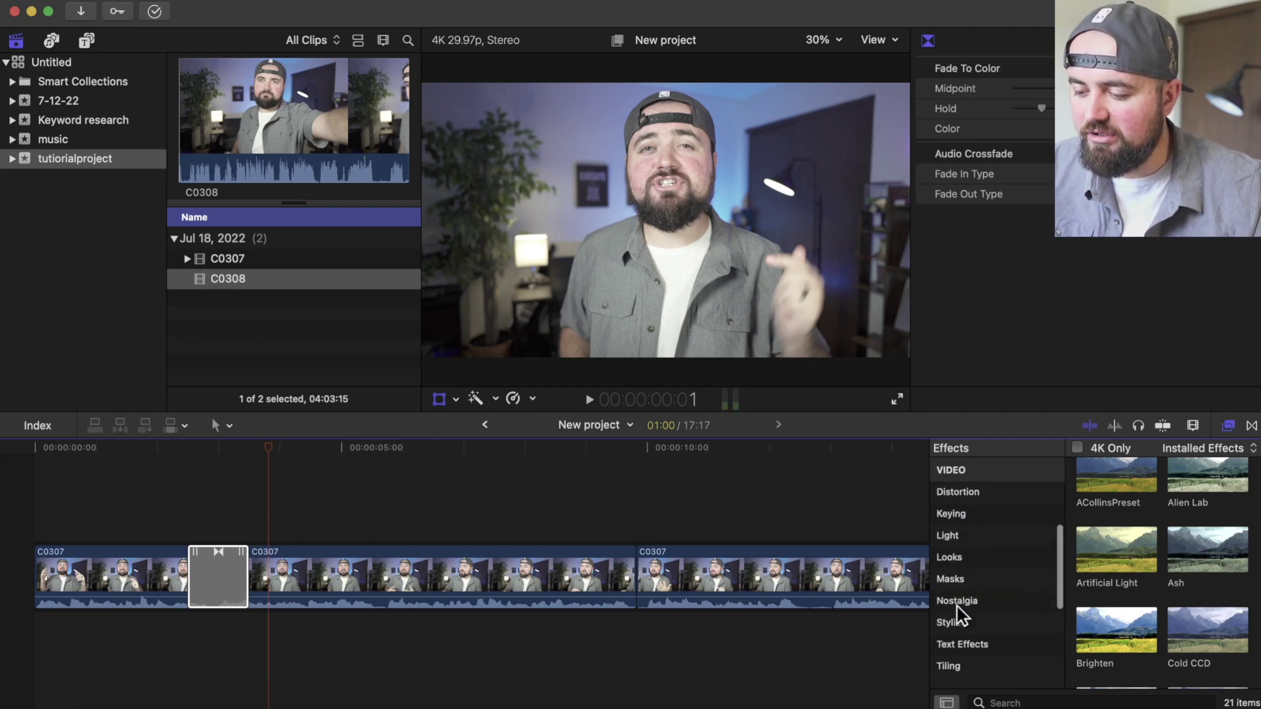
scroll(959, 614, up, 1)
click(961, 537)
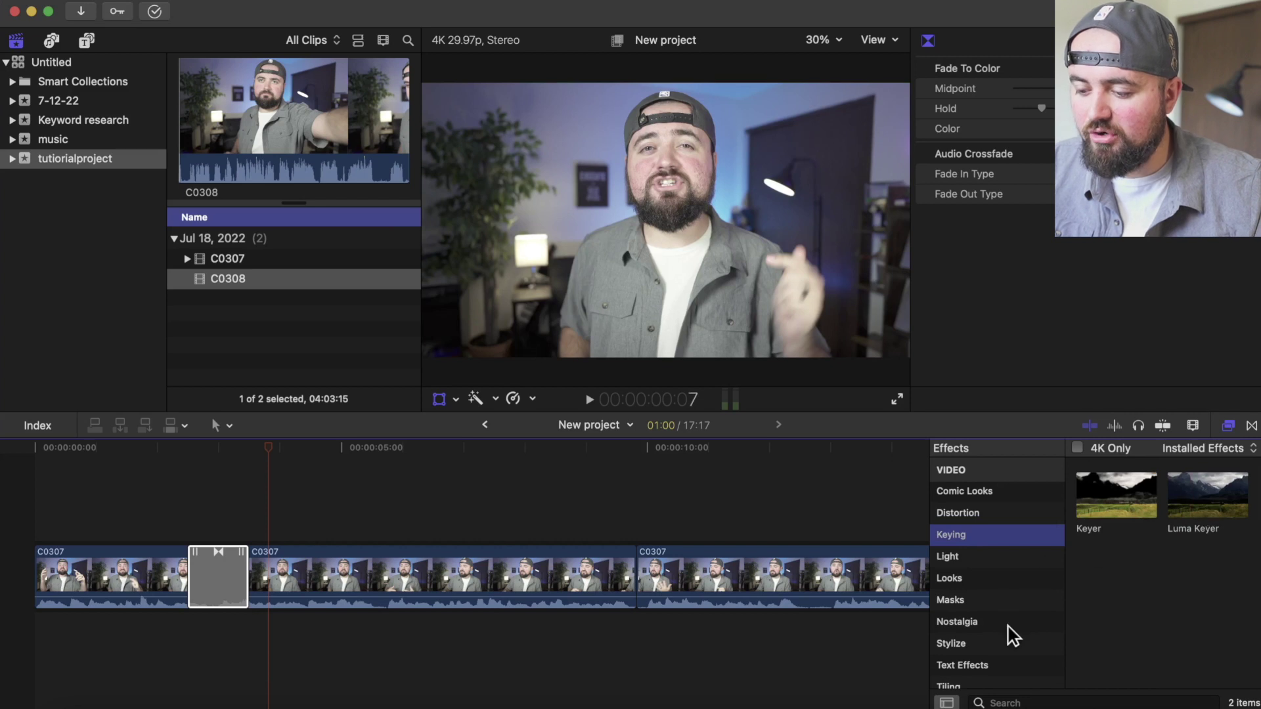
scroll(1010, 633, down, 2)
Step: Look through the Masks effects, then close the effects library
click(980, 566)
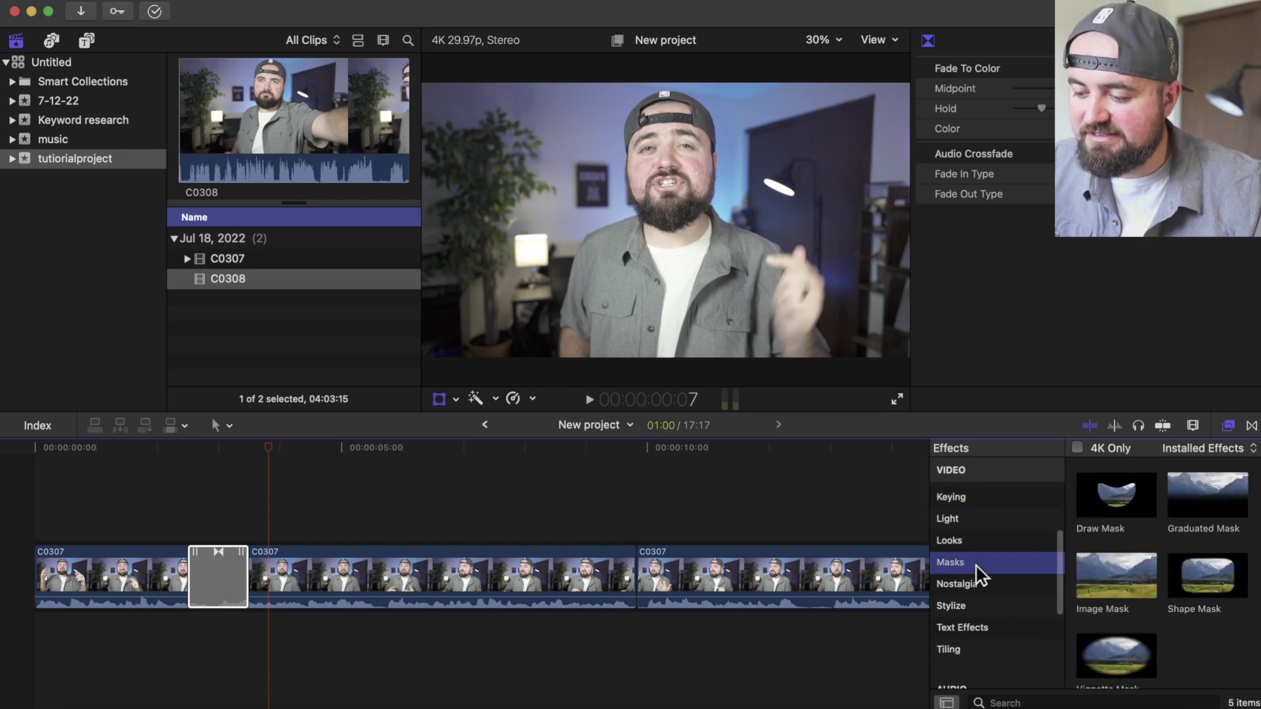
scroll(981, 576, down, 4)
scroll(981, 576, up, 7)
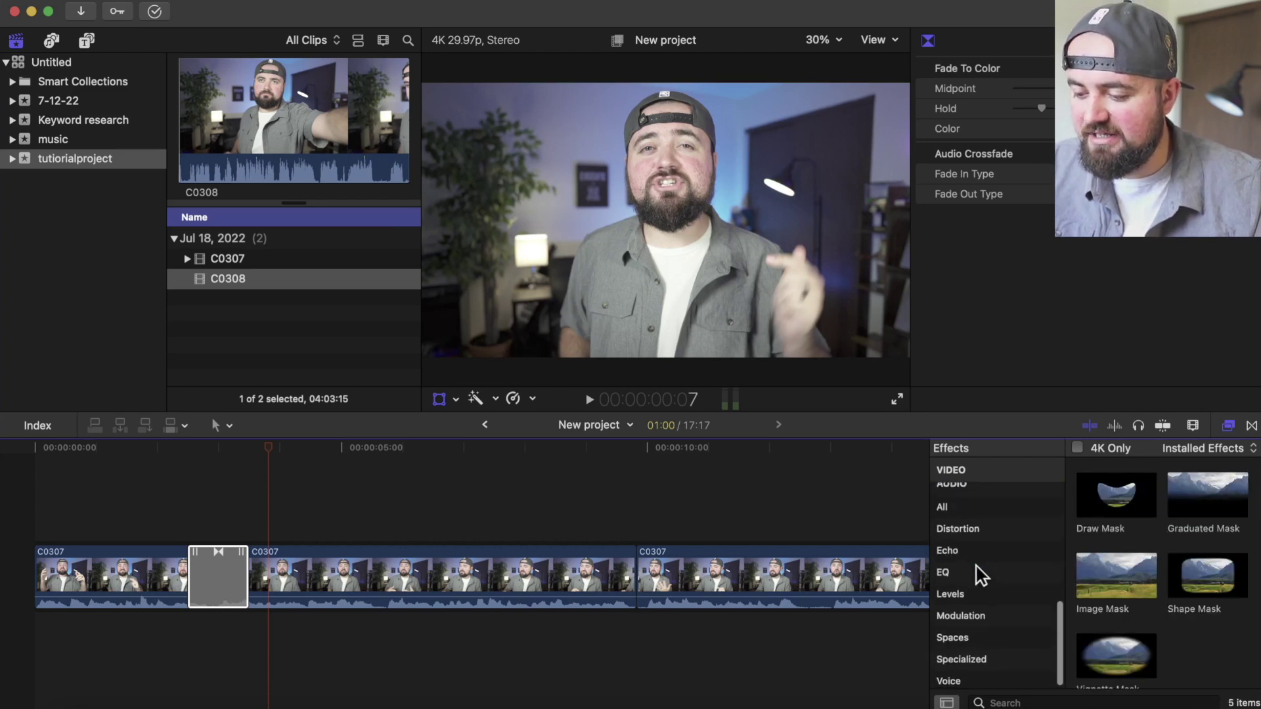
scroll(981, 575, down, 10)
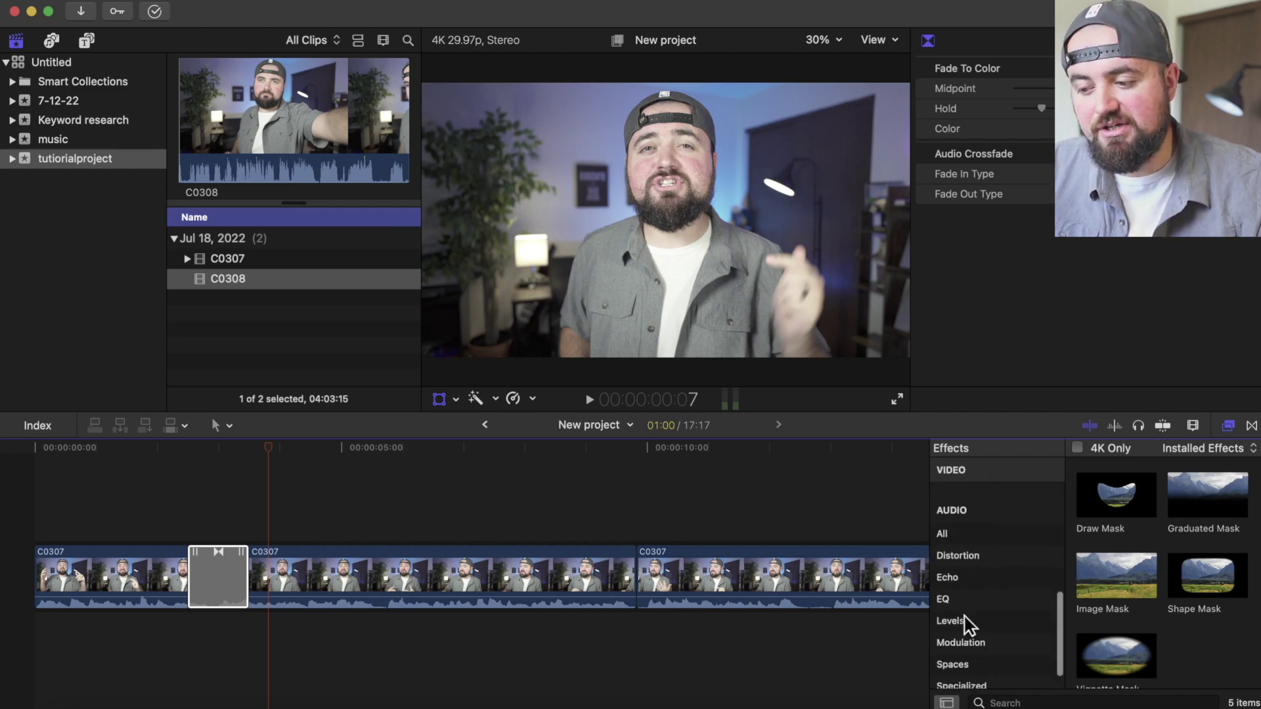
scroll(965, 620, up, 15)
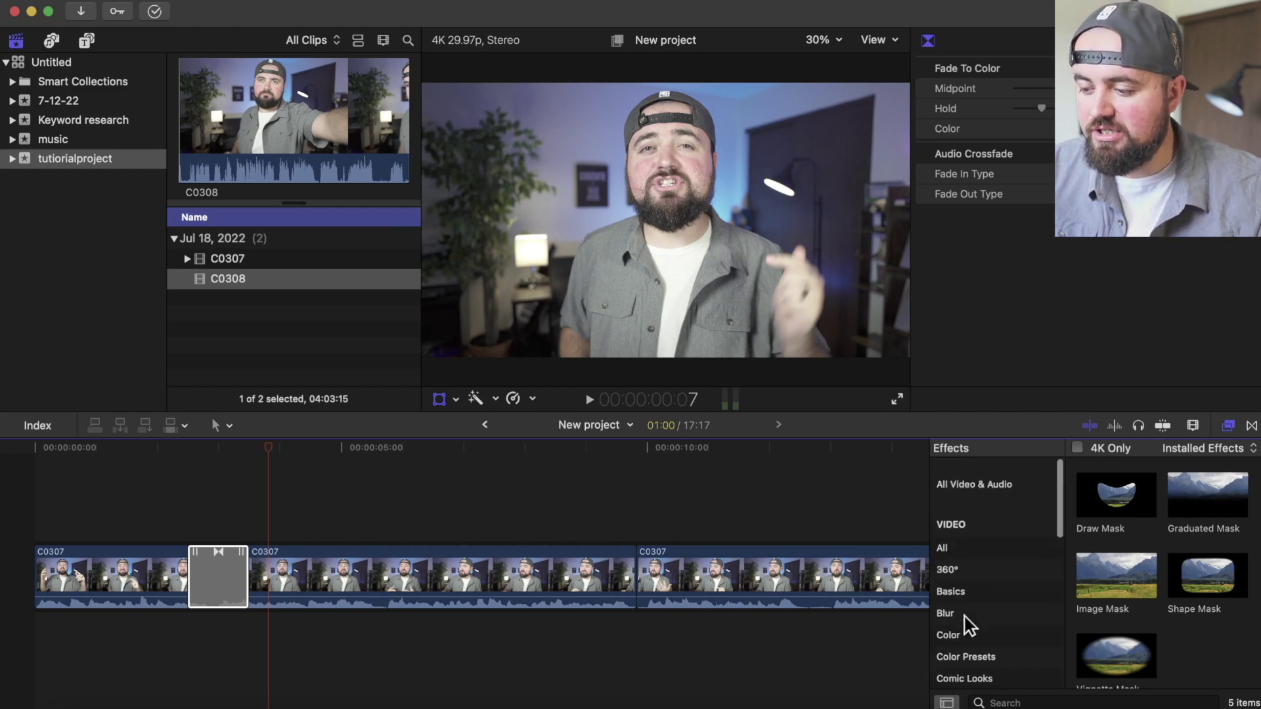
click(1227, 427)
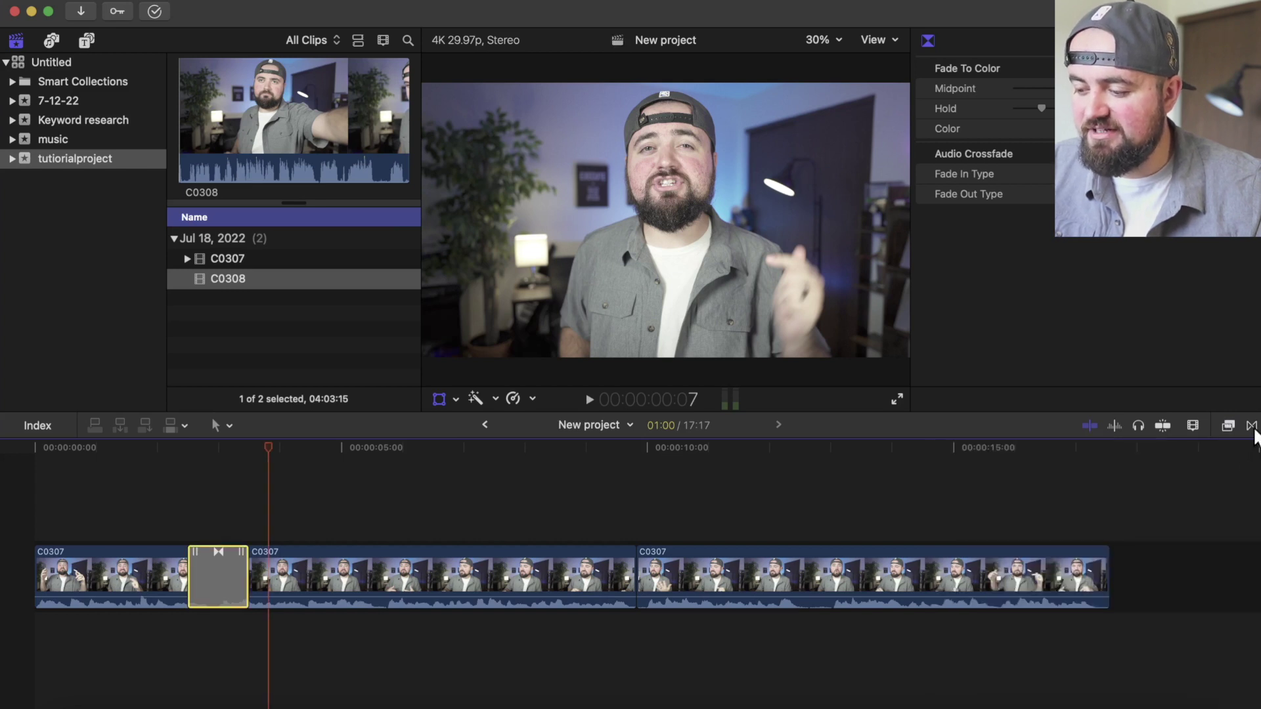
click(1252, 426)
Step: Close the transitions and effects libraries and show the Titles and Generators sidebar
click(1252, 426)
click(1227, 426)
click(1227, 426)
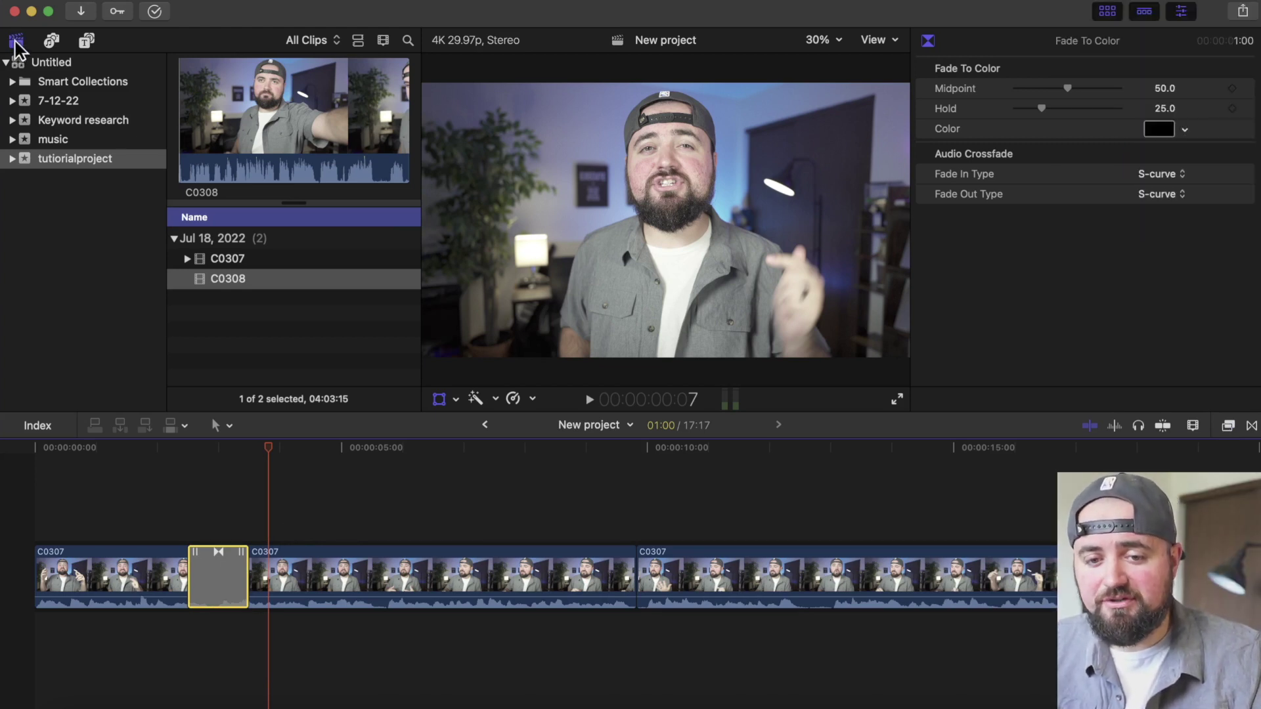
click(86, 42)
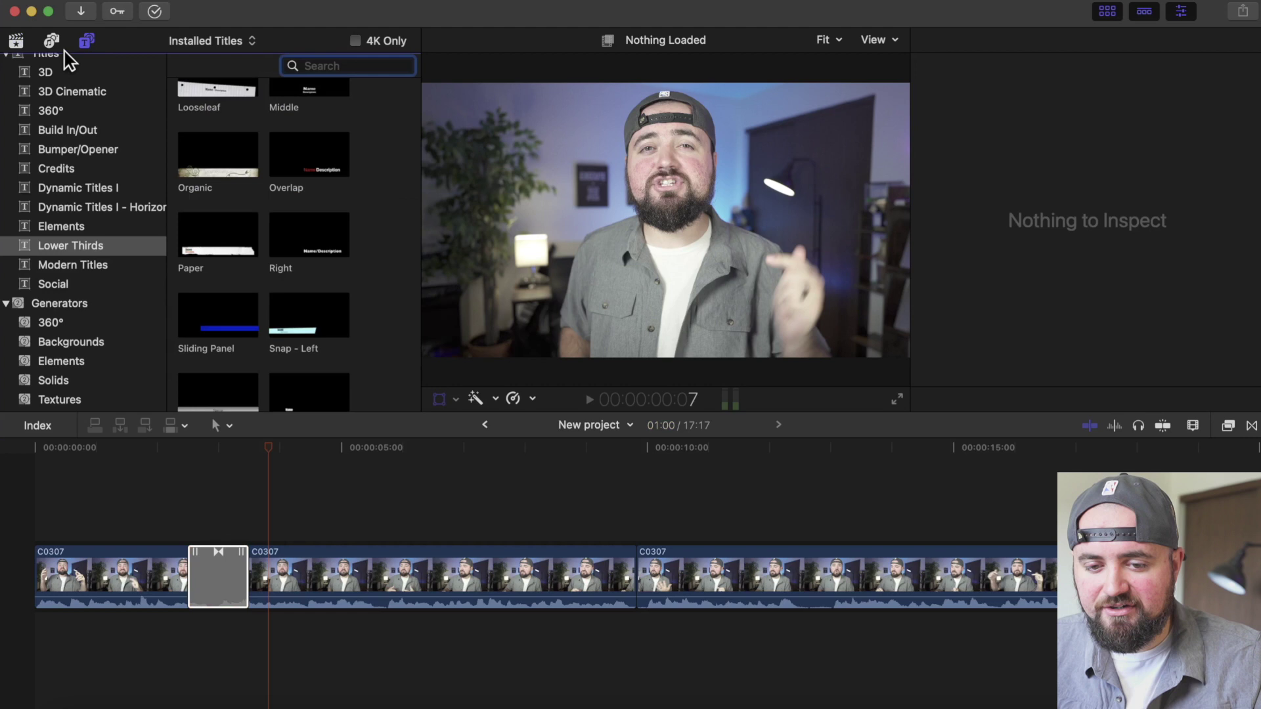
scroll(51, 246, down, 2)
scroll(51, 247, up, 3)
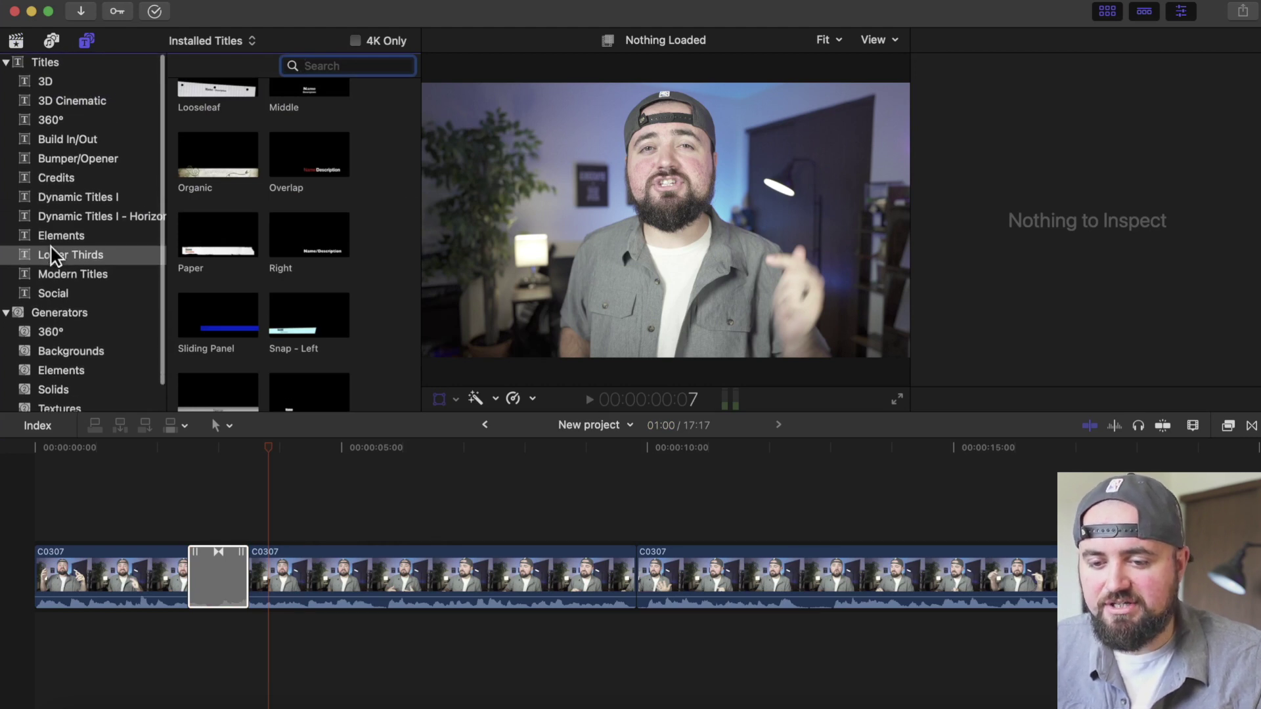
Step: Drag the Right lower-third title onto the timeline above the first clip's start
click(51, 248)
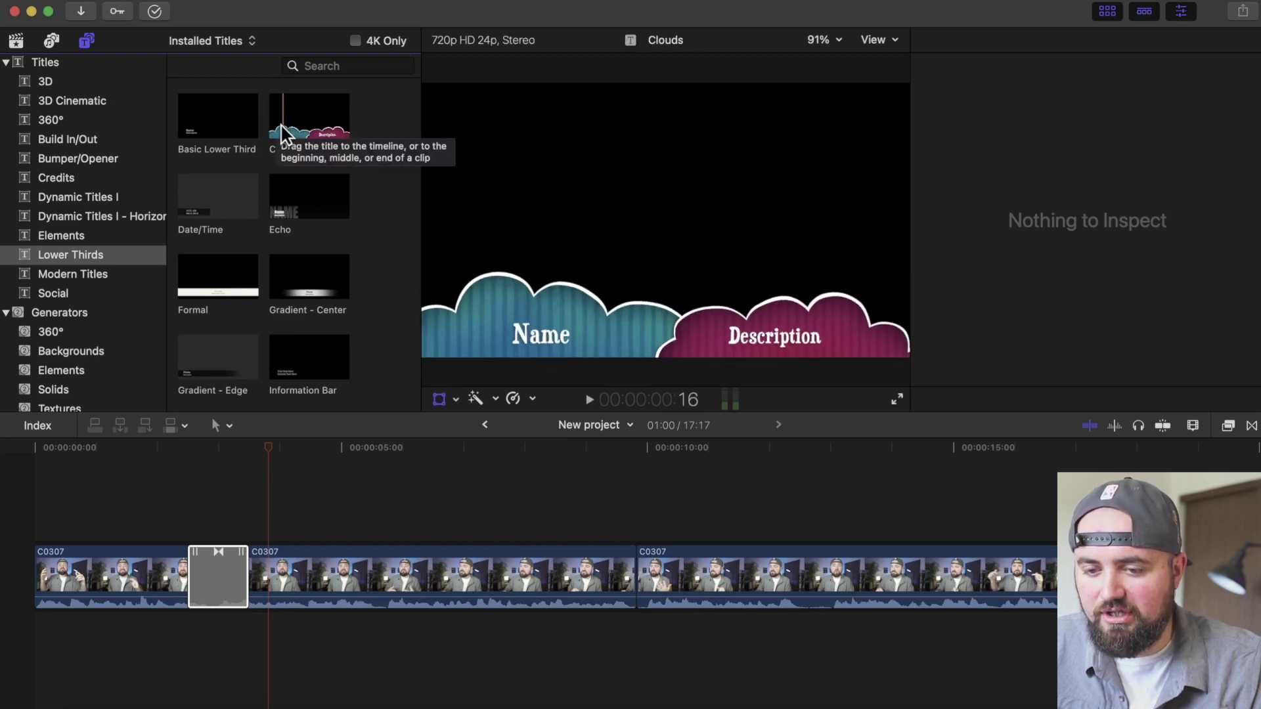
scroll(369, 290, down, 5)
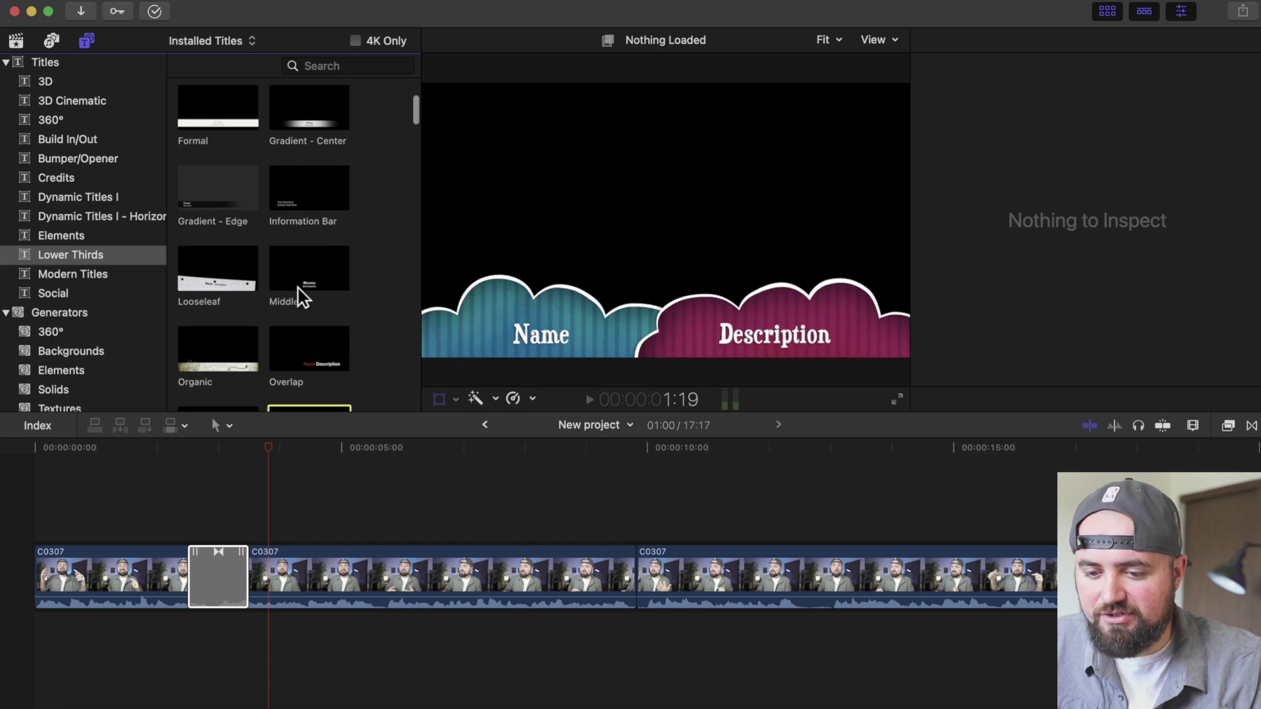
scroll(299, 296, down, 2)
scroll(299, 297, down, 1)
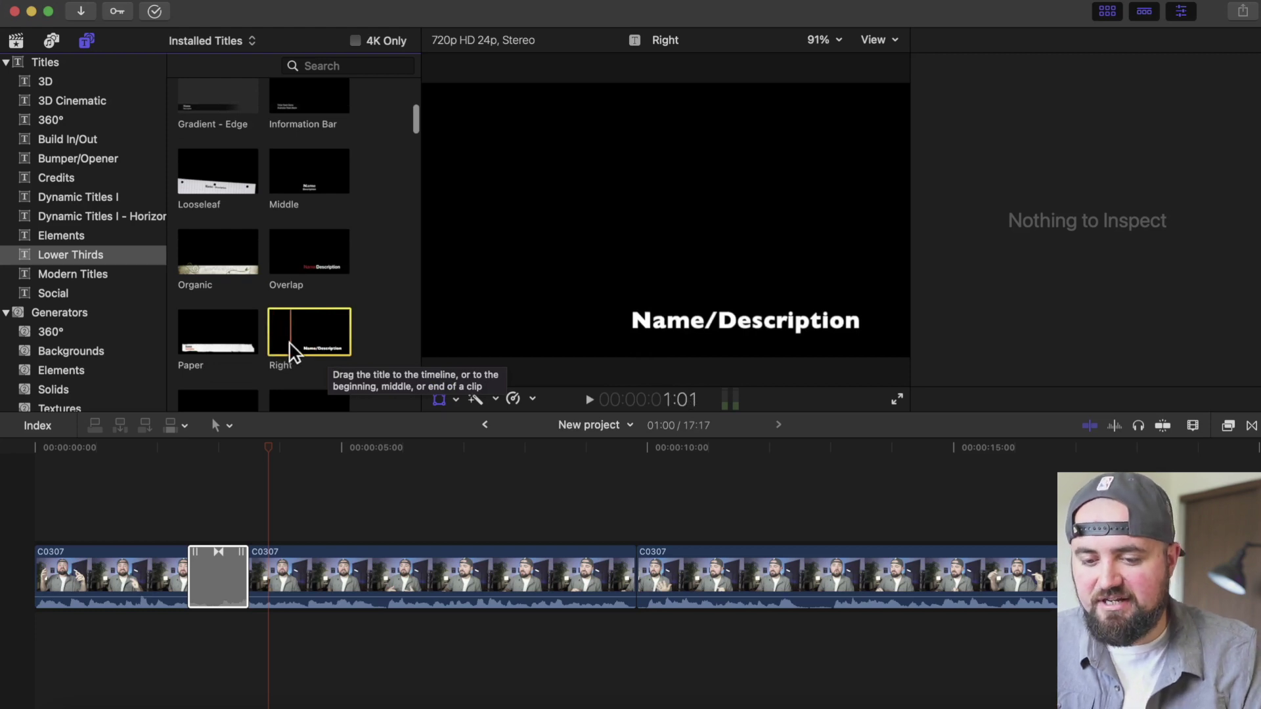
drag(303, 351, 28, 534)
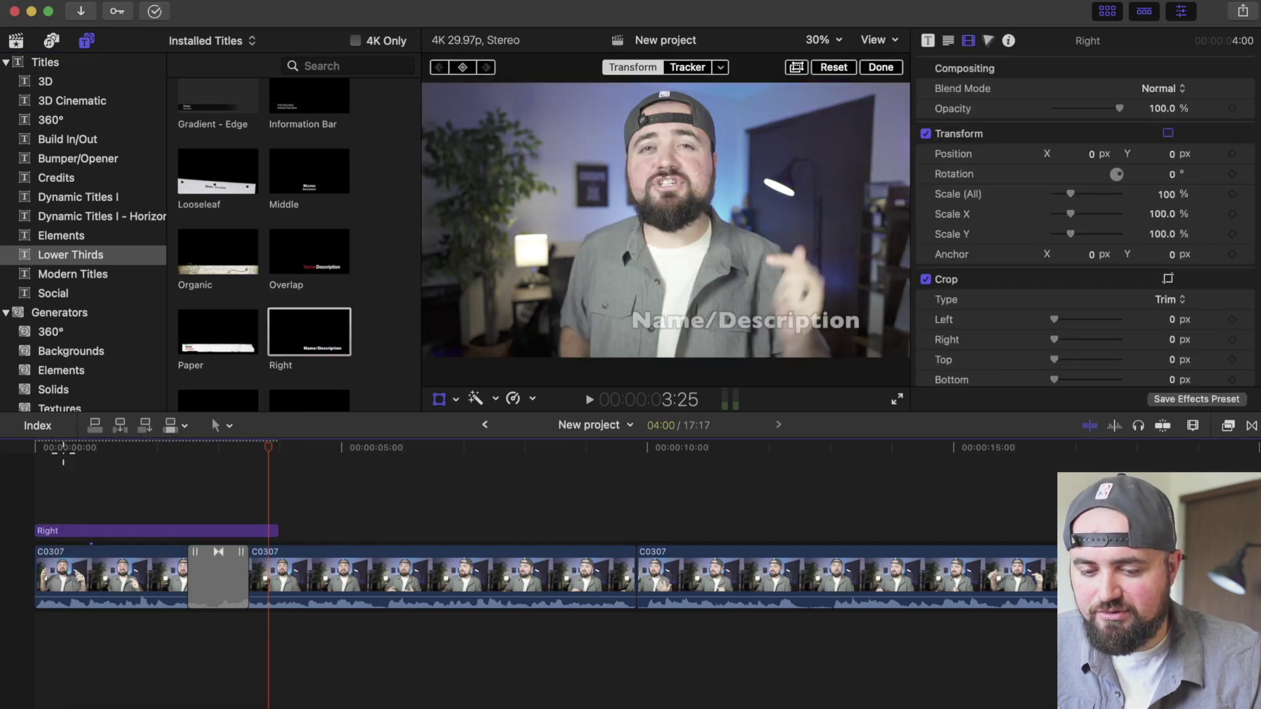
click(62, 453)
Step: Replace the Right title's Name/Description placeholder with the presenter's name in capitals
click(79, 530)
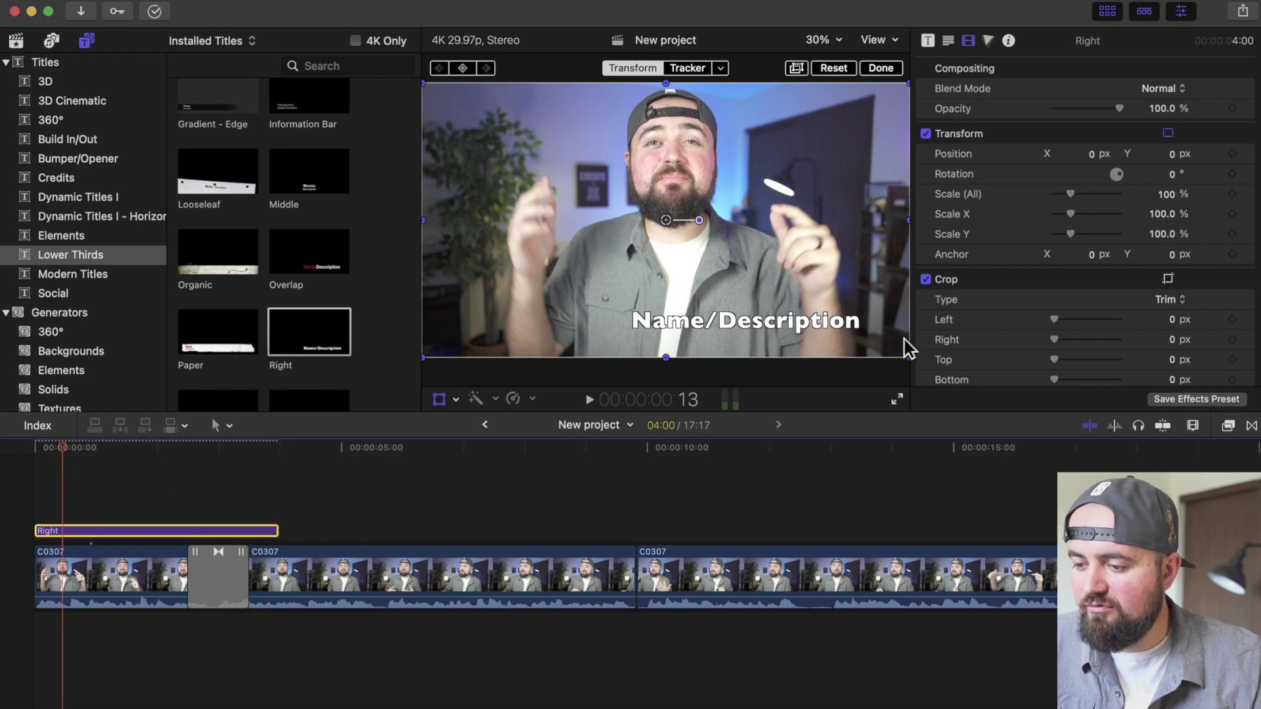
click(926, 41)
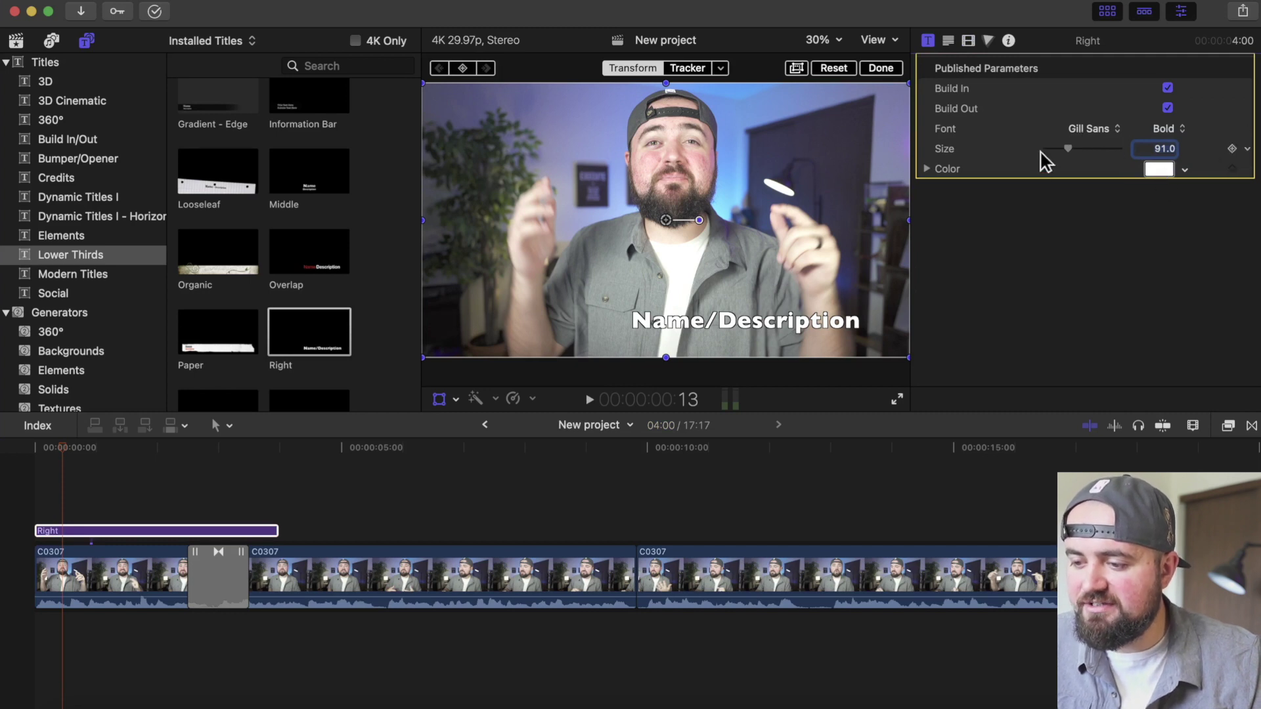
click(948, 41)
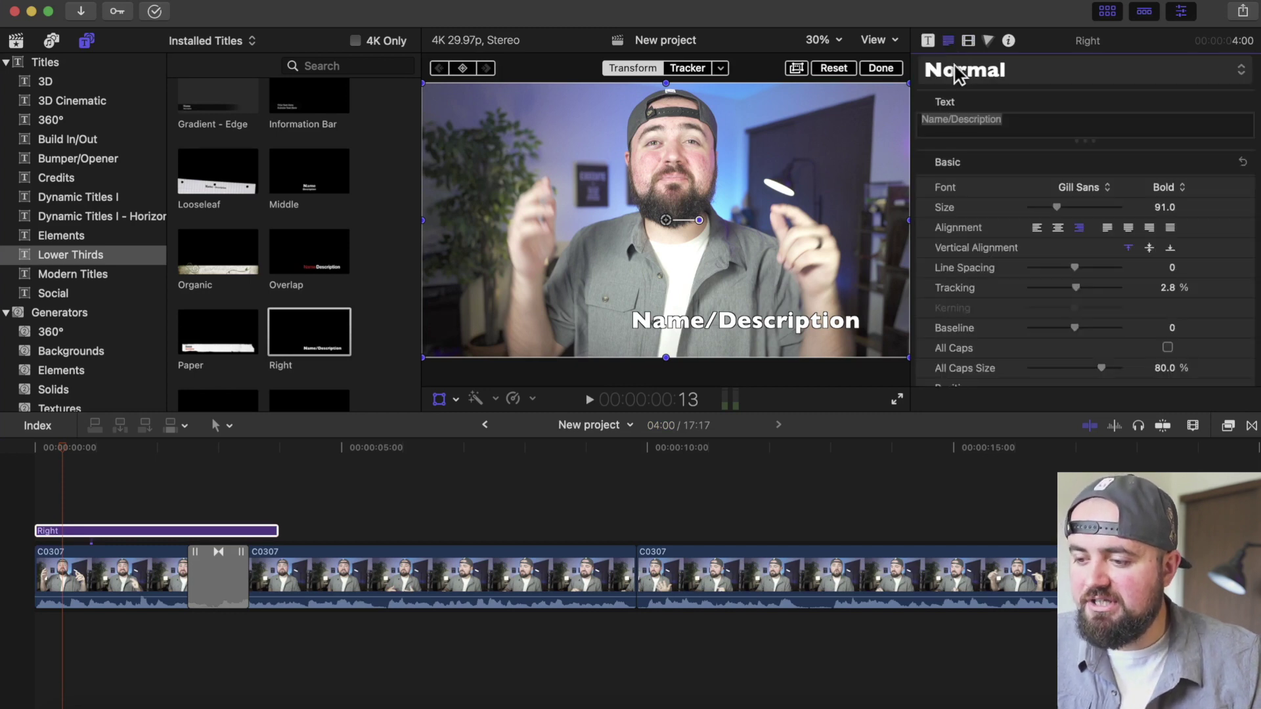
click(1024, 123)
key(BackSpace)
key(BackSpace)
key(BackSpace)
key(BackSpace)
key(BackSpace)
key(BackSpace)
key(BackSpace)
key(BackSpace)
key(BackSpace)
key(BackSpace)
key(BackSpace)
key(BackSpace)
key(BackSpace)
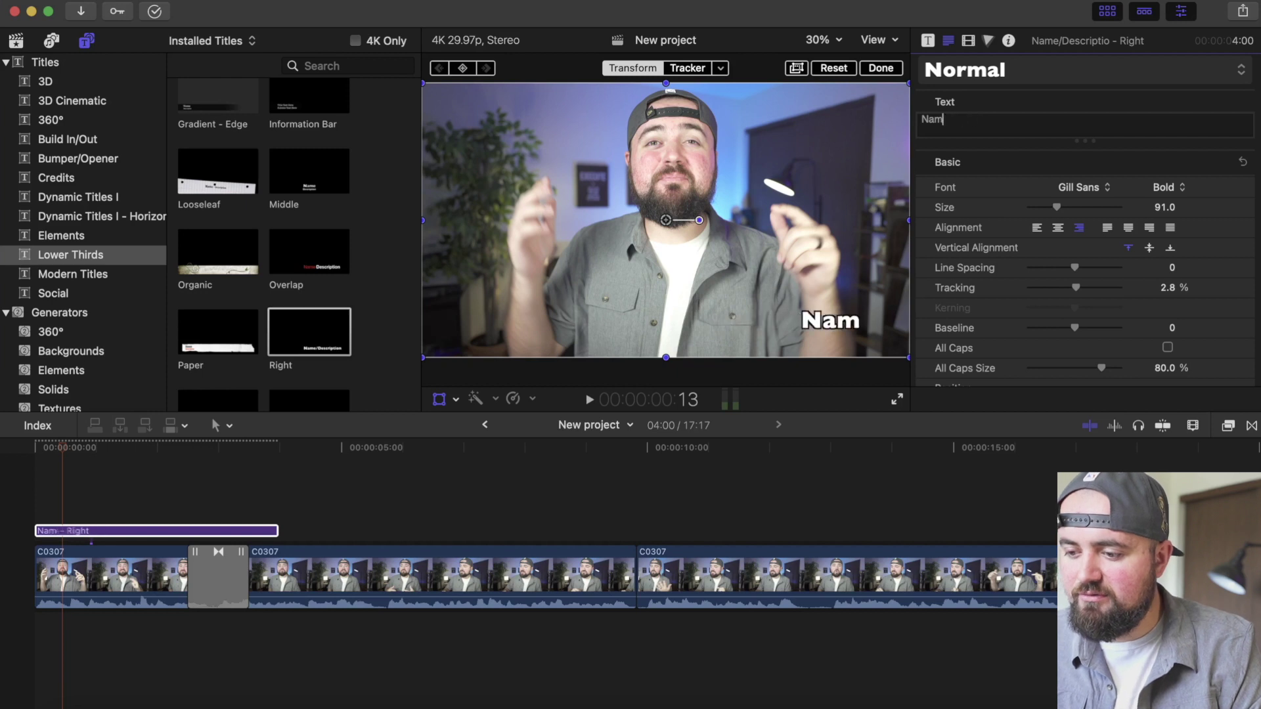
key(BackSpace)
key(BackSpace)
key(BackSpace)
text(COLLIN MI)
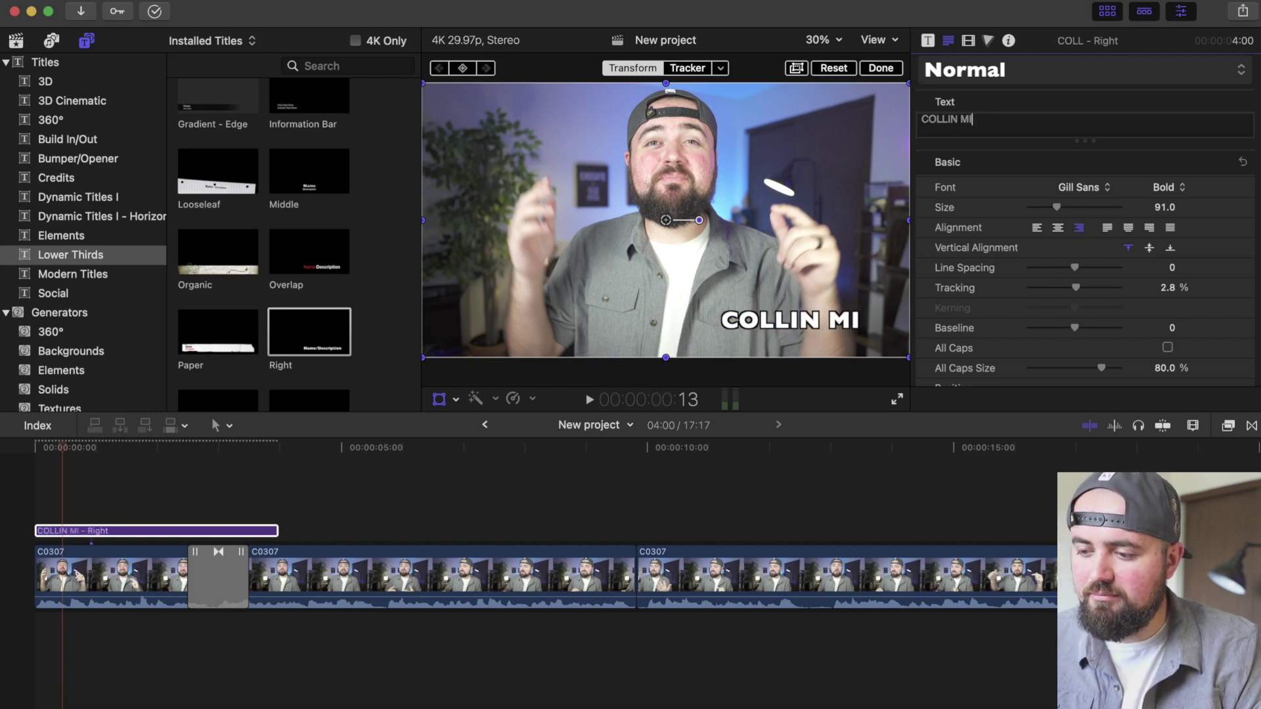
text(CHAEL)
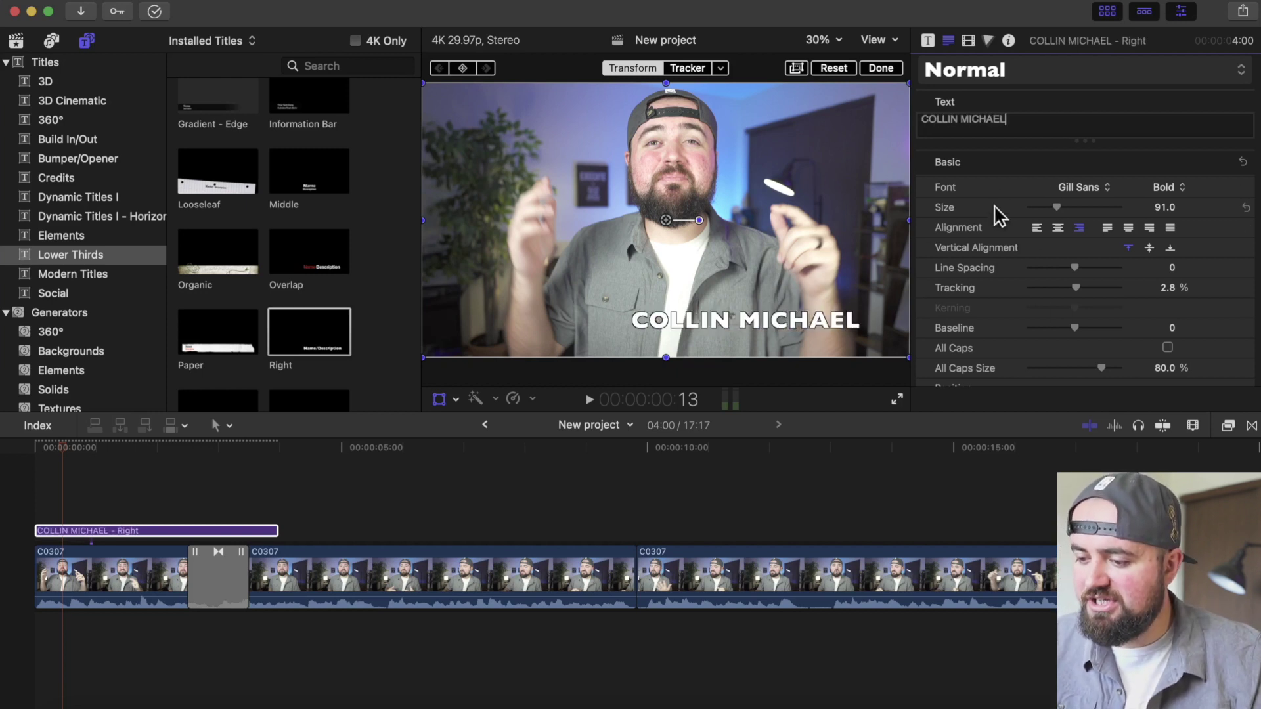
Step: Show the title's Video inspector settings, test-drag it in the viewer, then undo to position 0,0
click(968, 42)
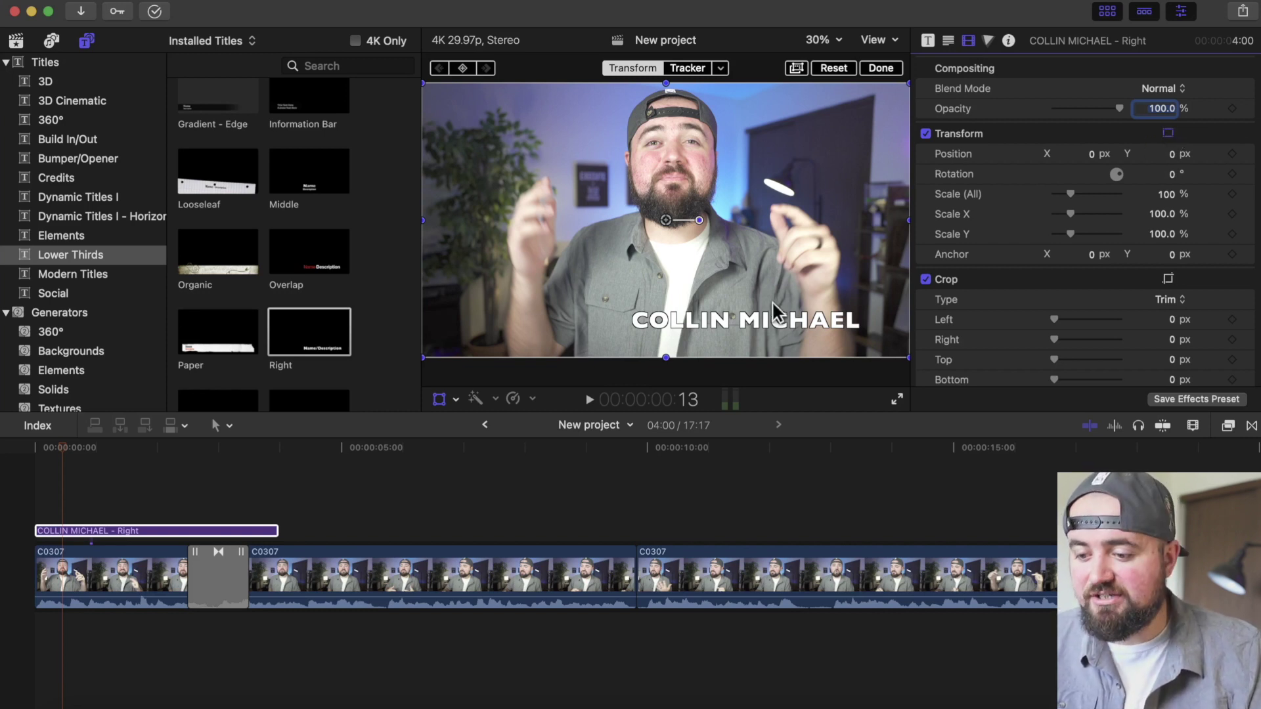
drag(776, 325, 818, 347)
key(super+z)
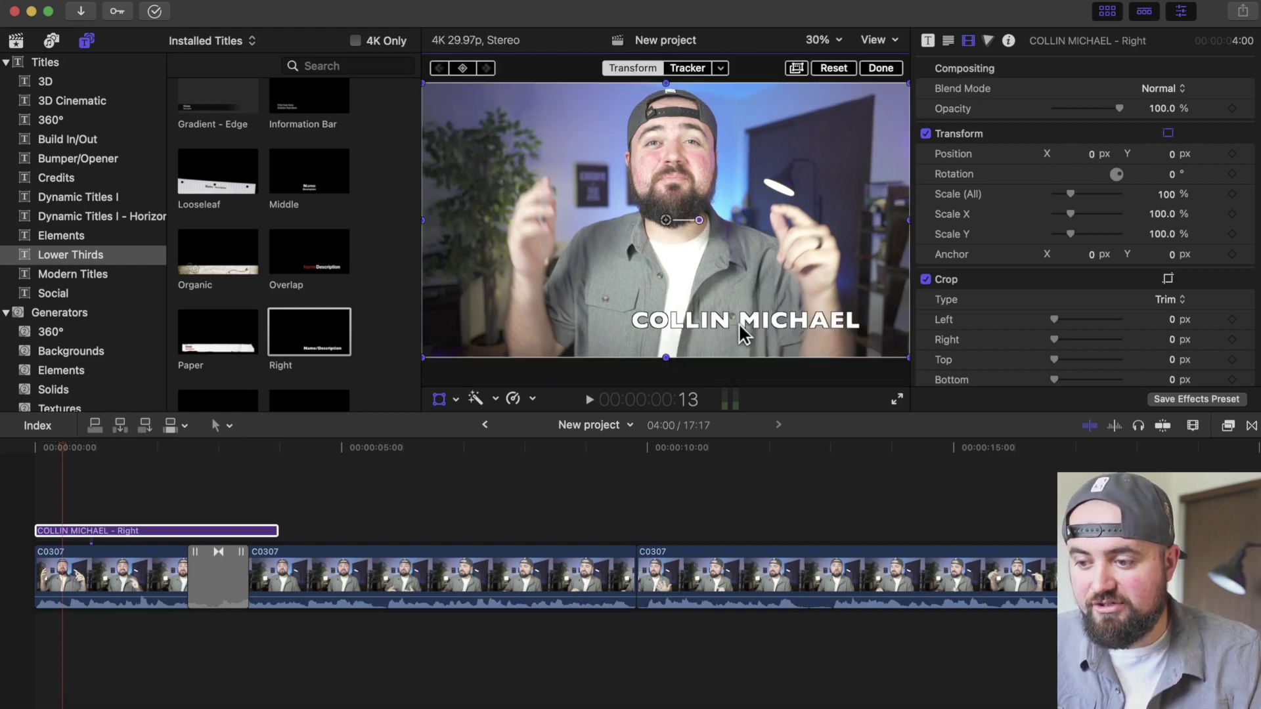
scroll(995, 184, down, 3)
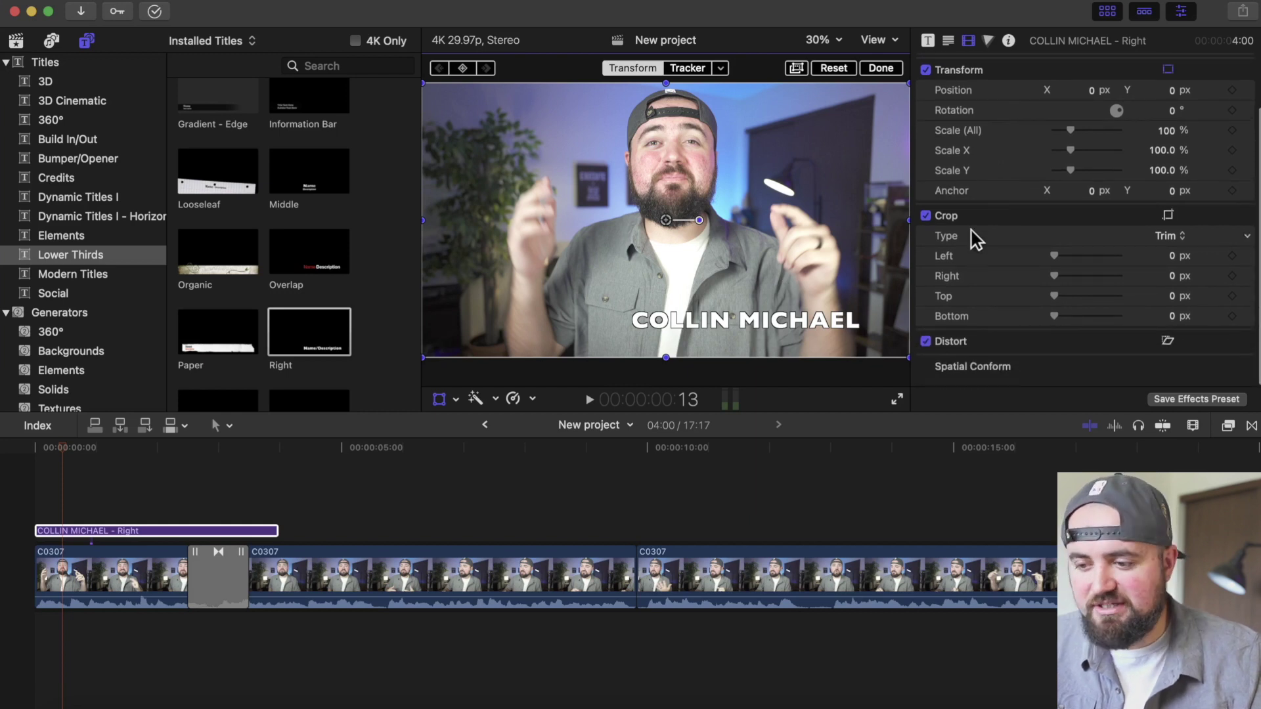
scroll(972, 233, up, 3)
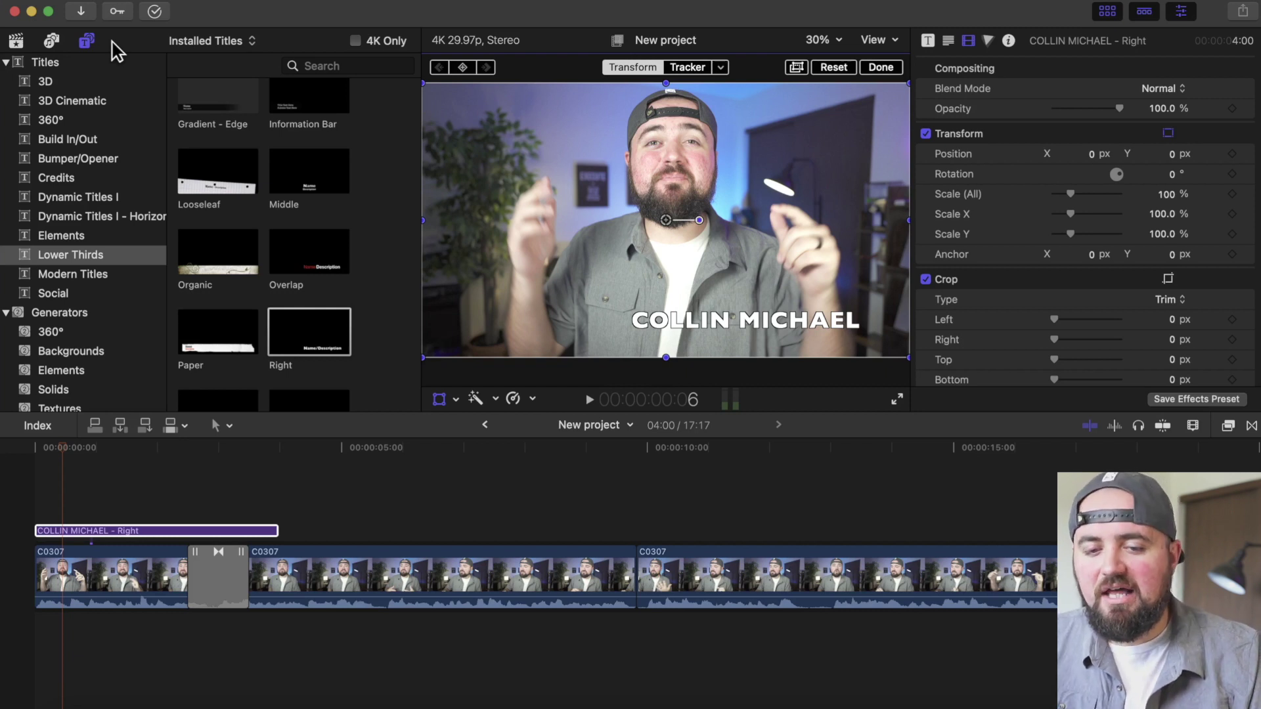
Step: Open the Photos and Audio browser to the Sound Effects list, with clips like Bubbles and Golf Hit 1
click(51, 41)
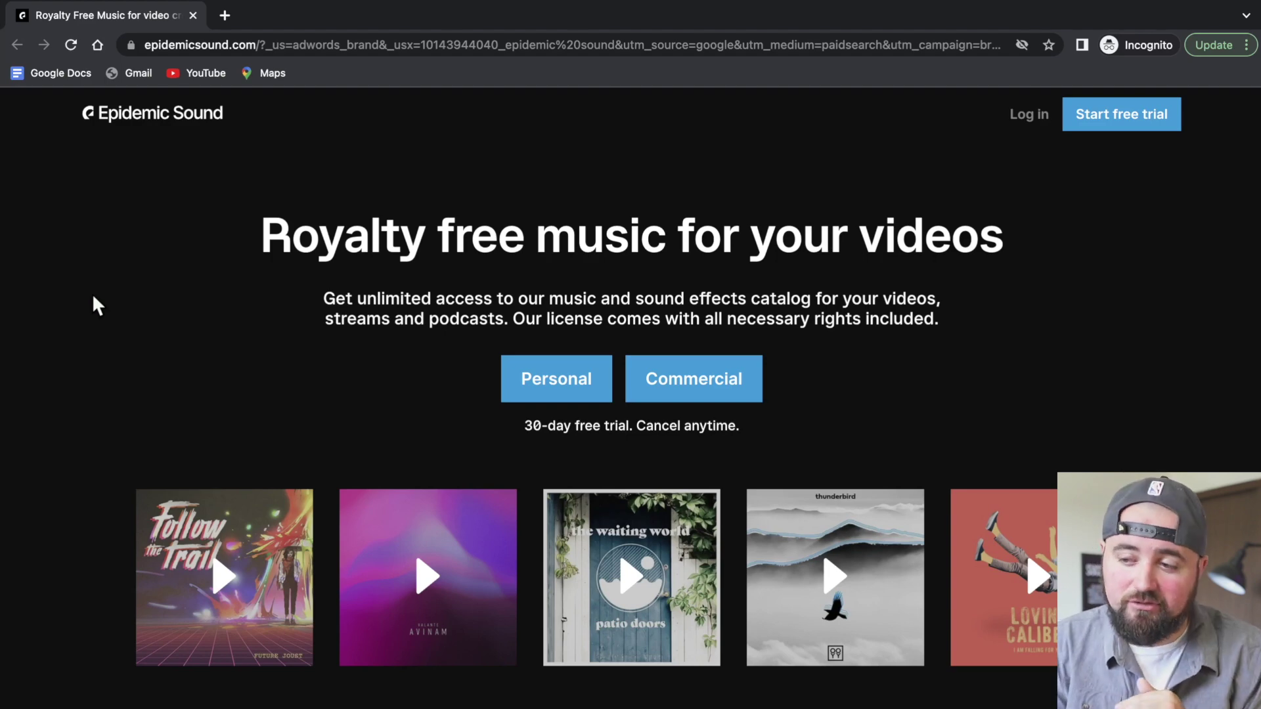
scroll(92, 293, down, 10)
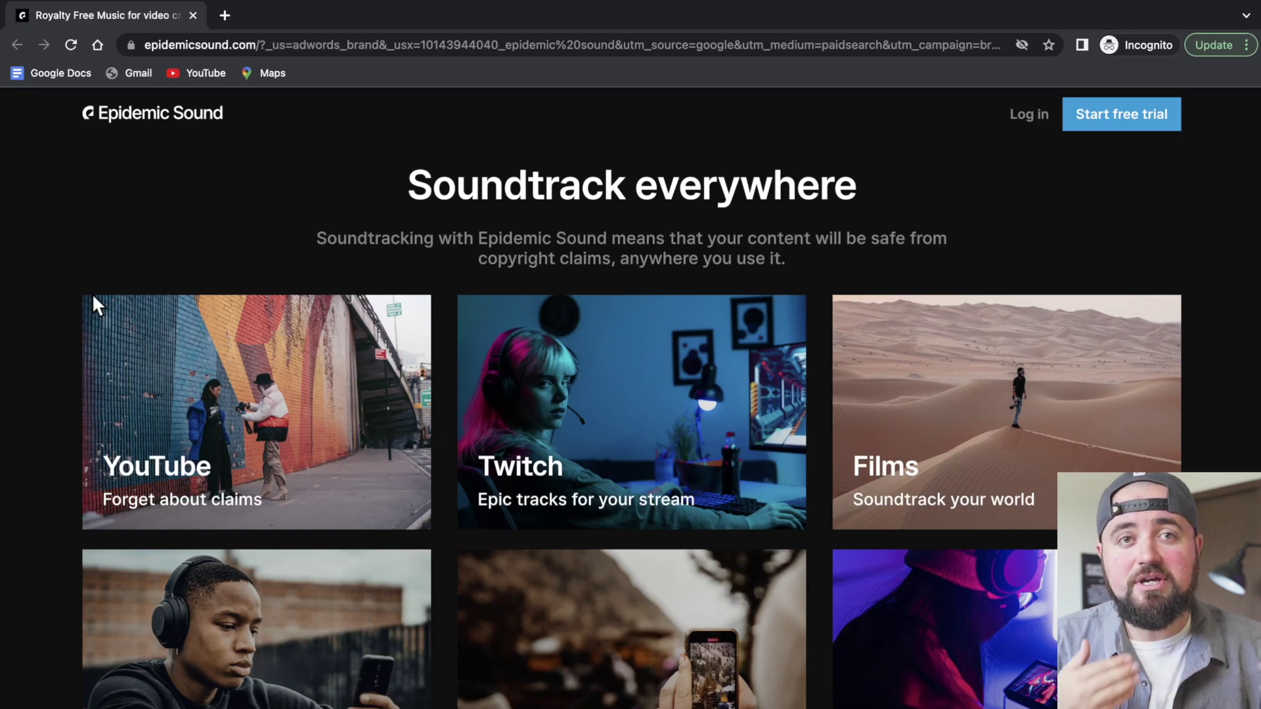
scroll(92, 293, down, 1)
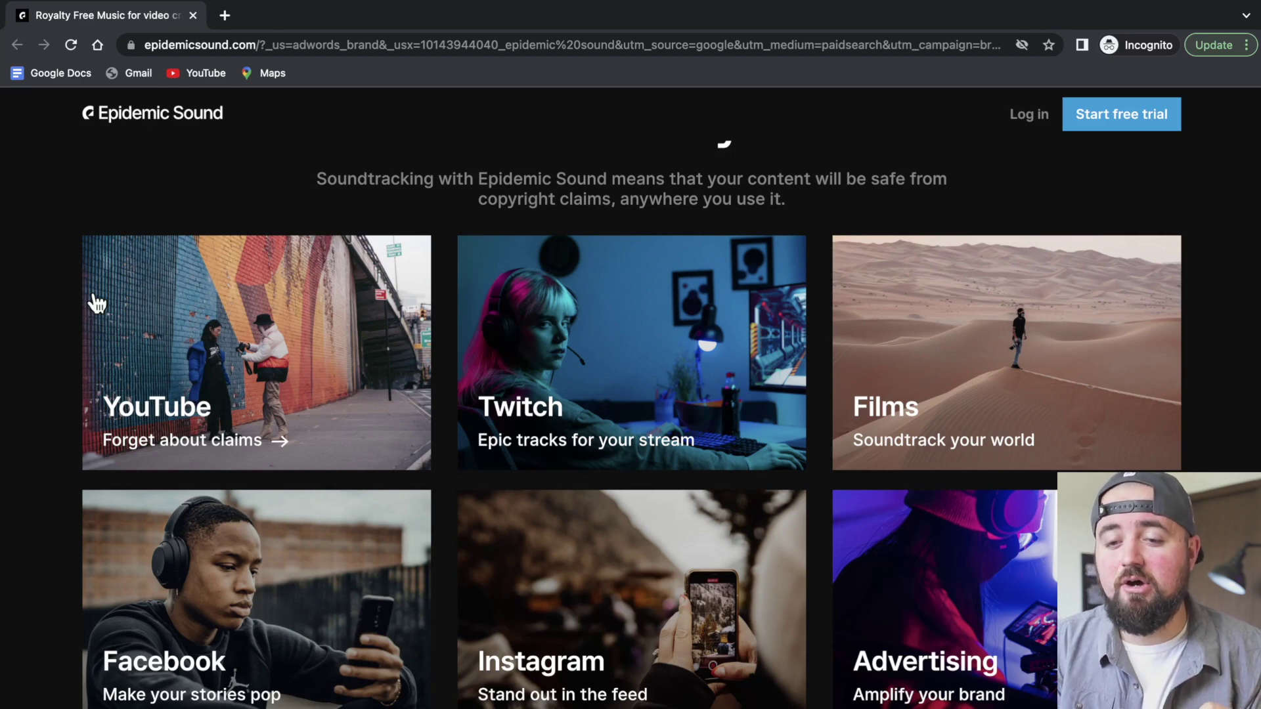
scroll(97, 303, up, 1)
scroll(97, 303, down, 1)
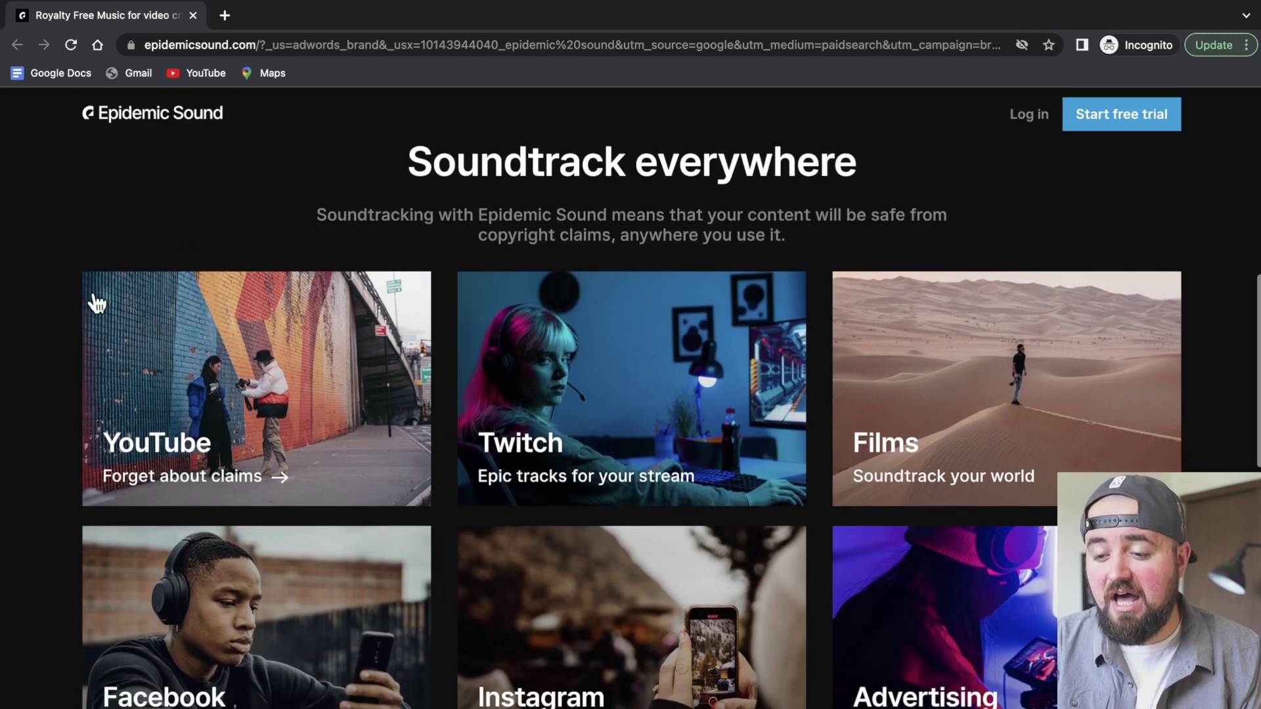
scroll(97, 303, up, 1)
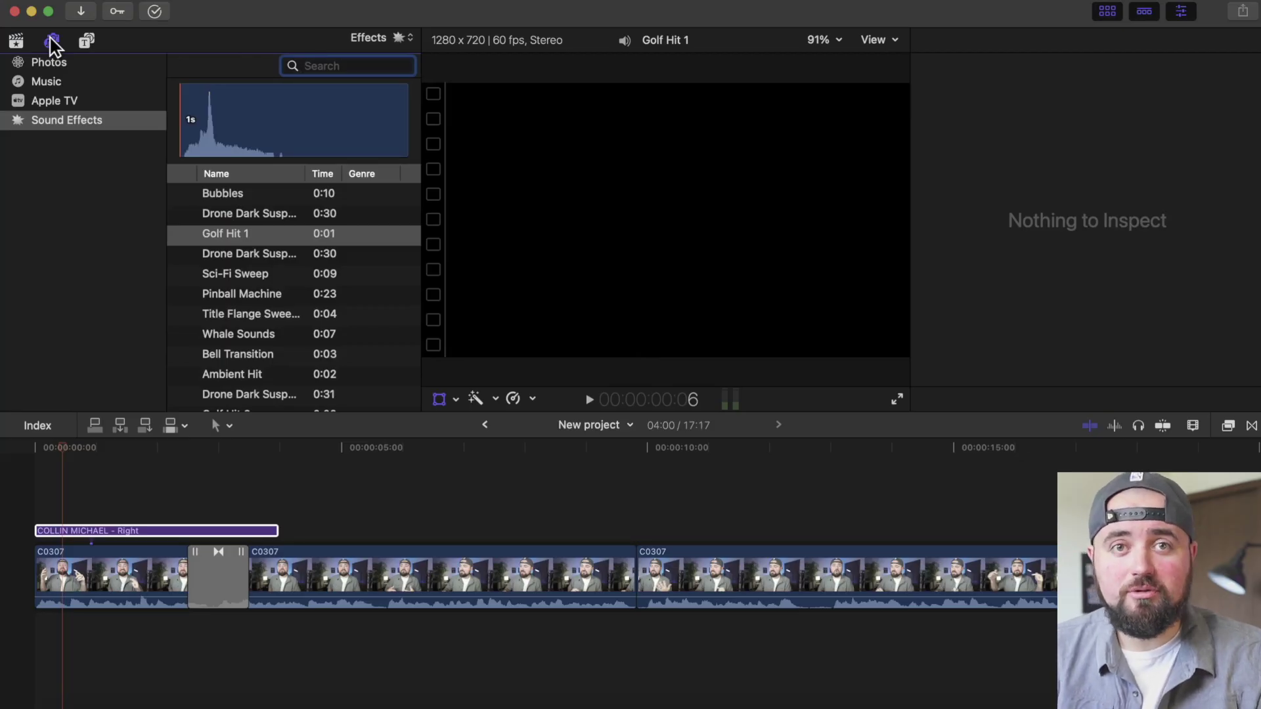
Step: Place ES_Dancing on a Memory - Hallman beneath the video and lower its volume to -40.4 dB
click(15, 41)
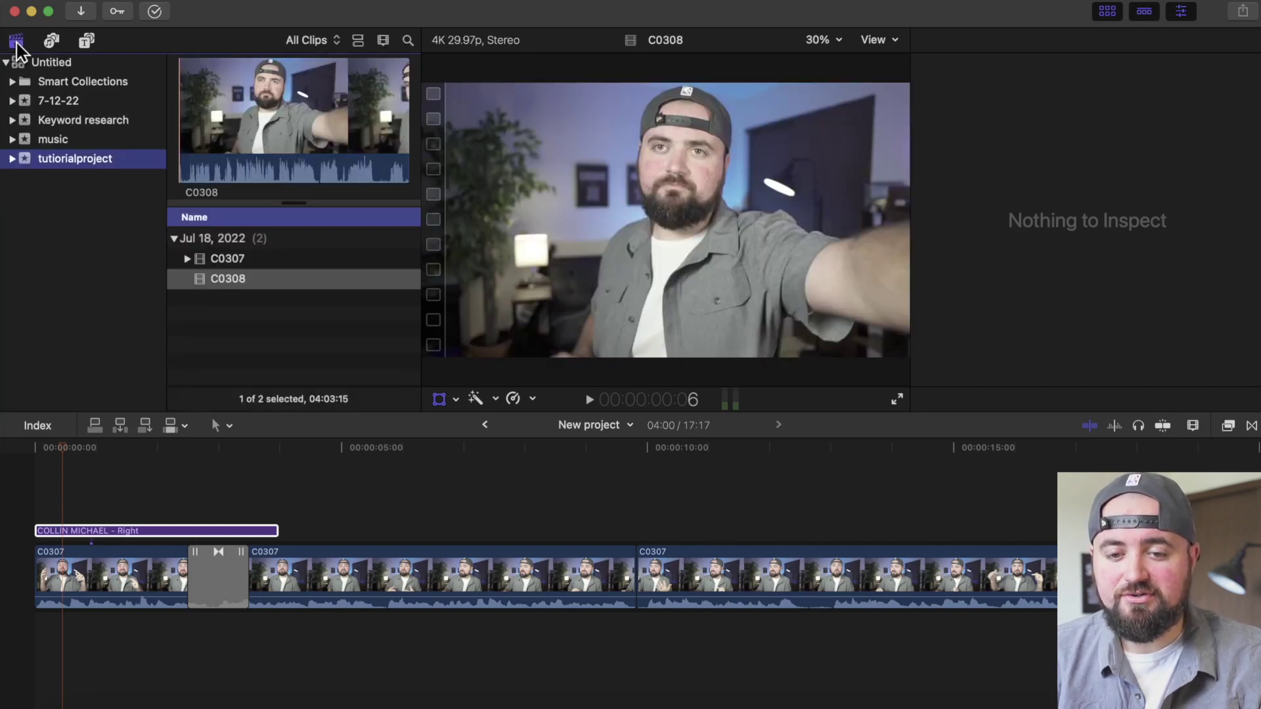
click(37, 140)
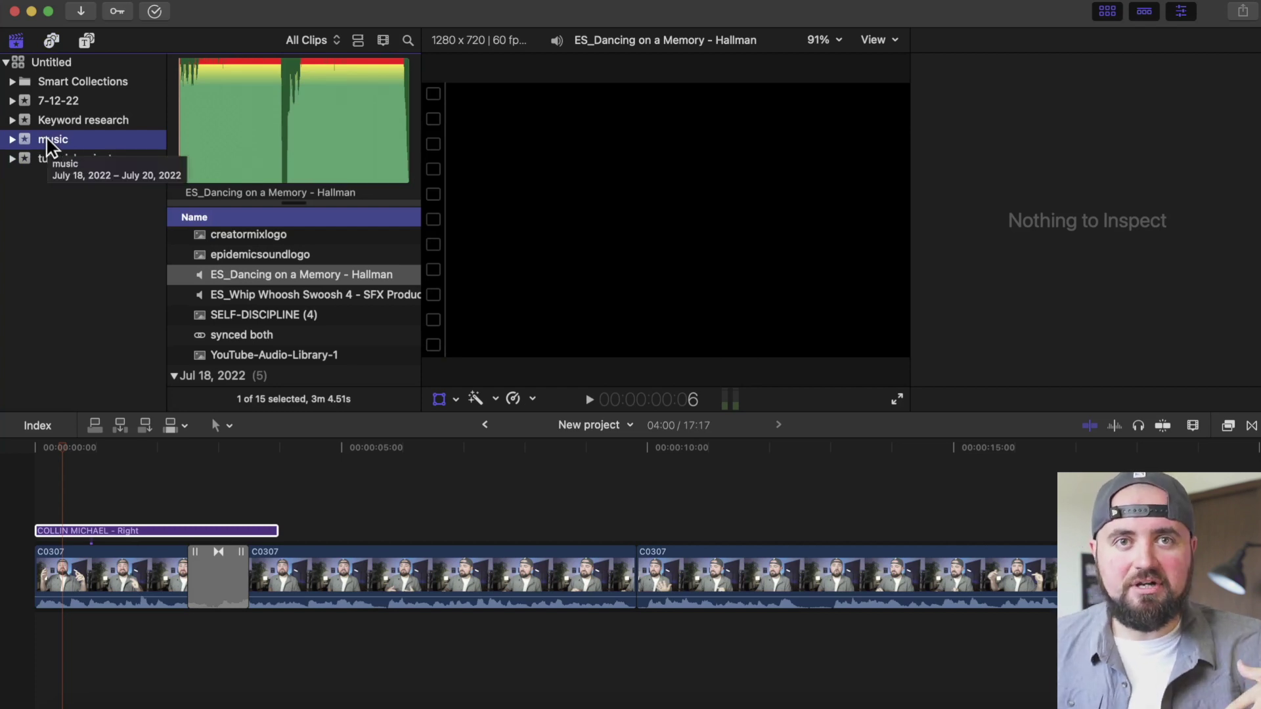
scroll(251, 279, down, 2)
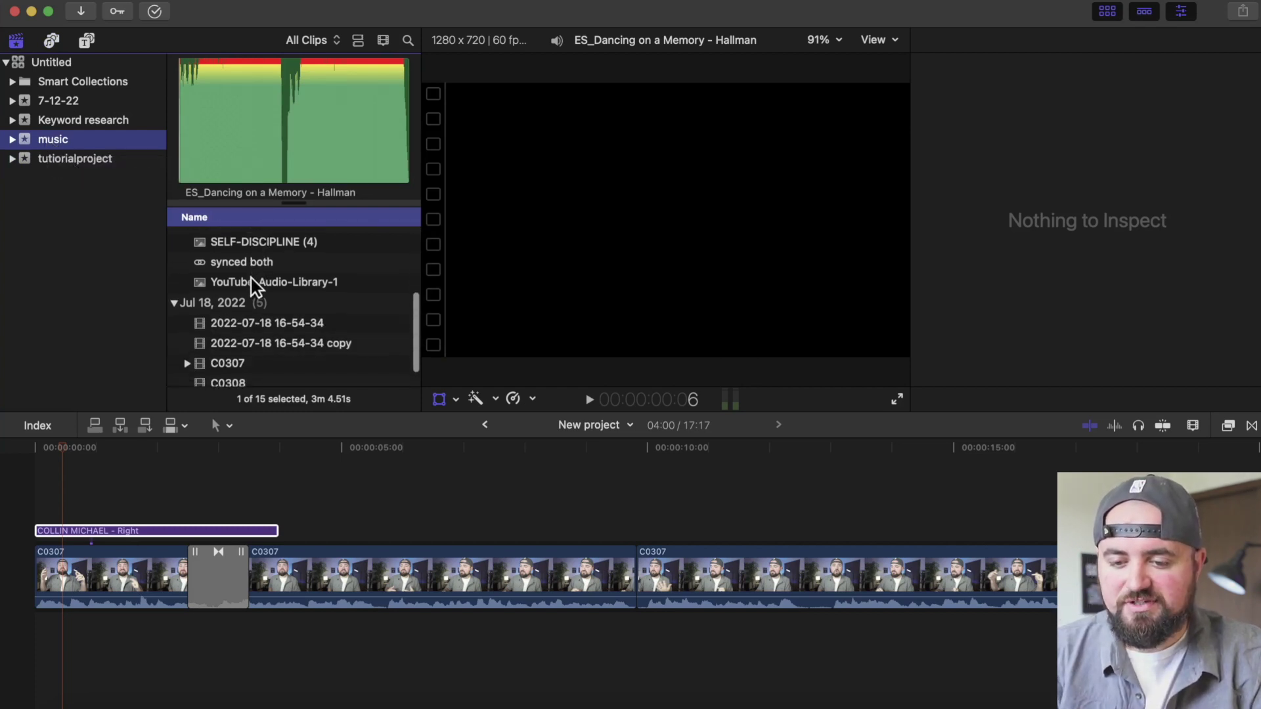
scroll(251, 277, up, 2)
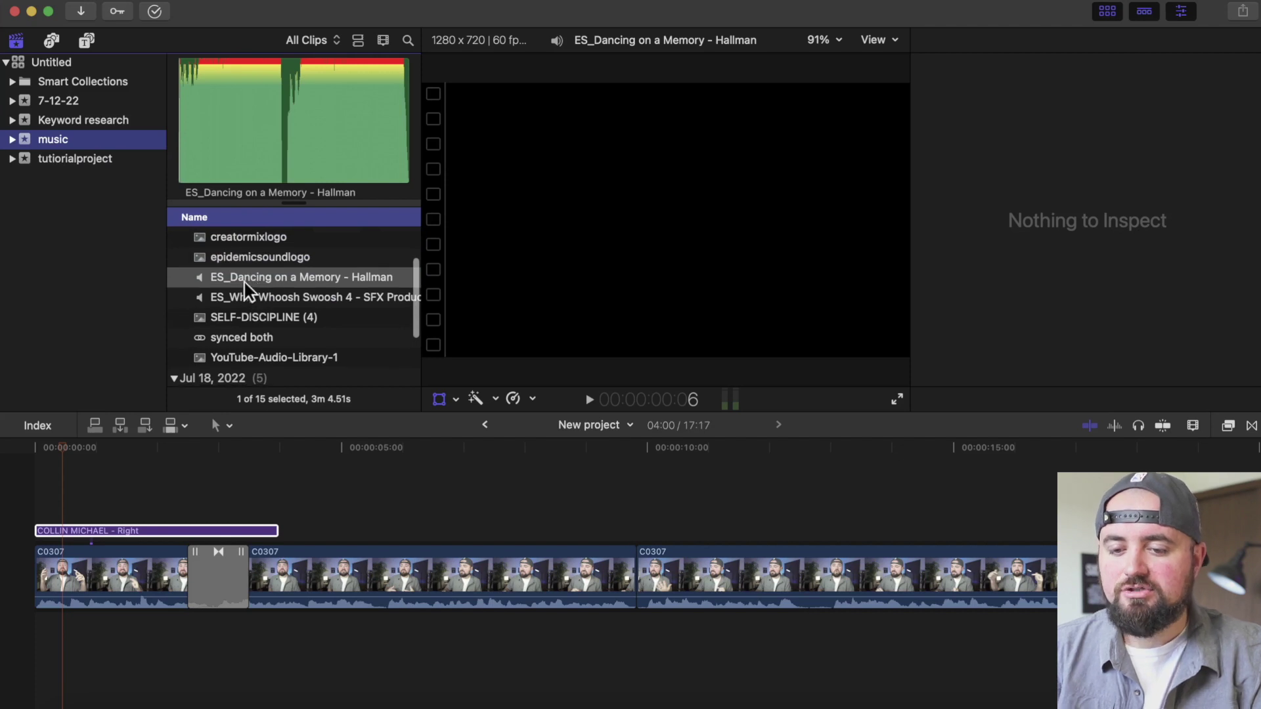
drag(240, 277, 29, 630)
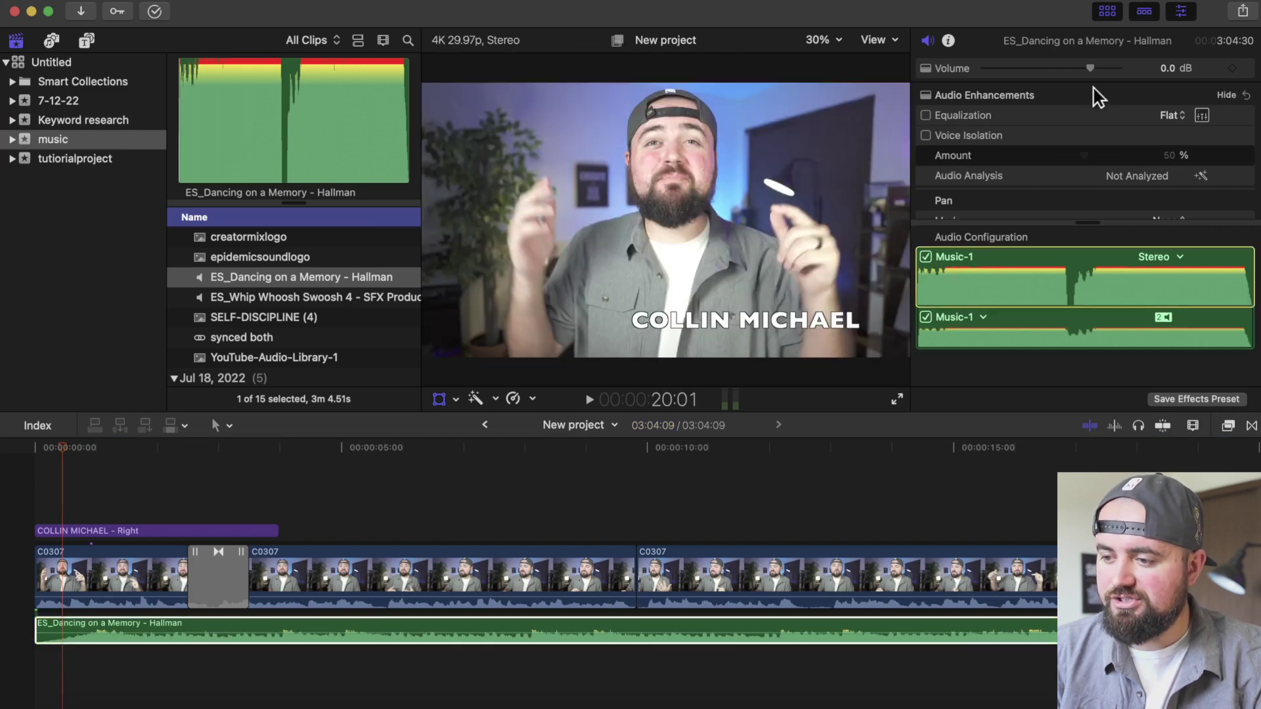
drag(1090, 68, 1016, 69)
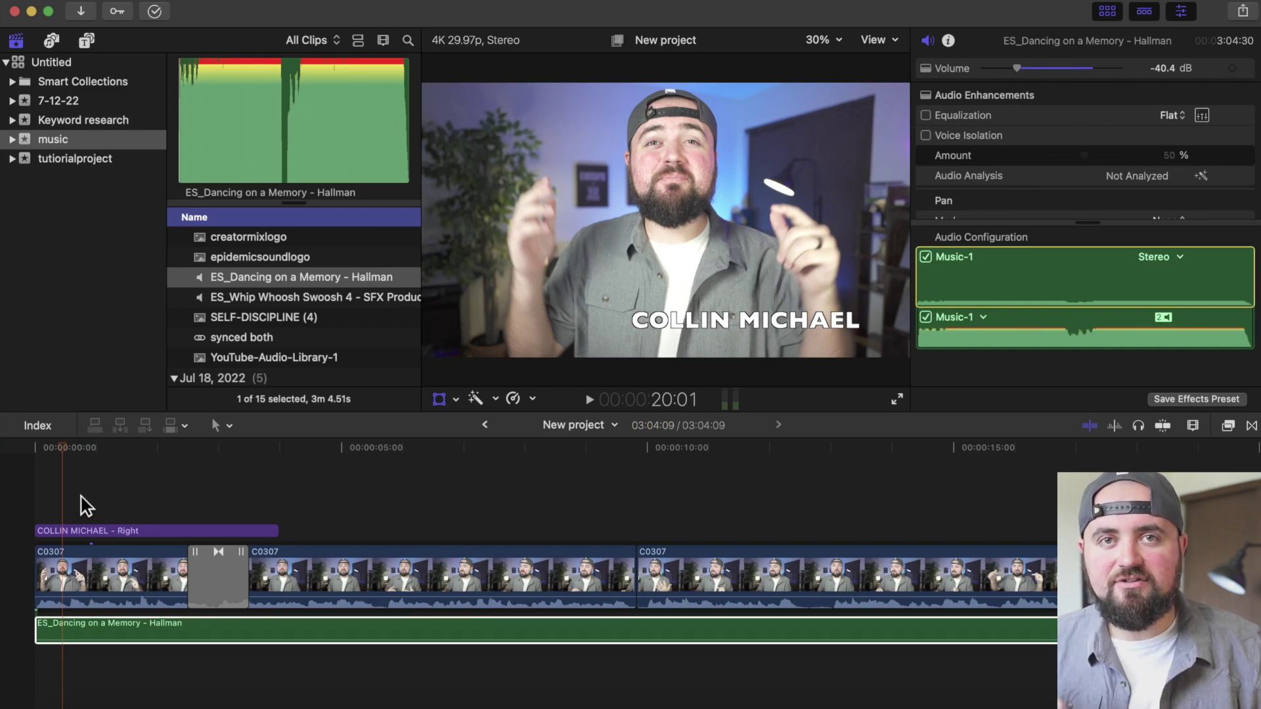
click(128, 329)
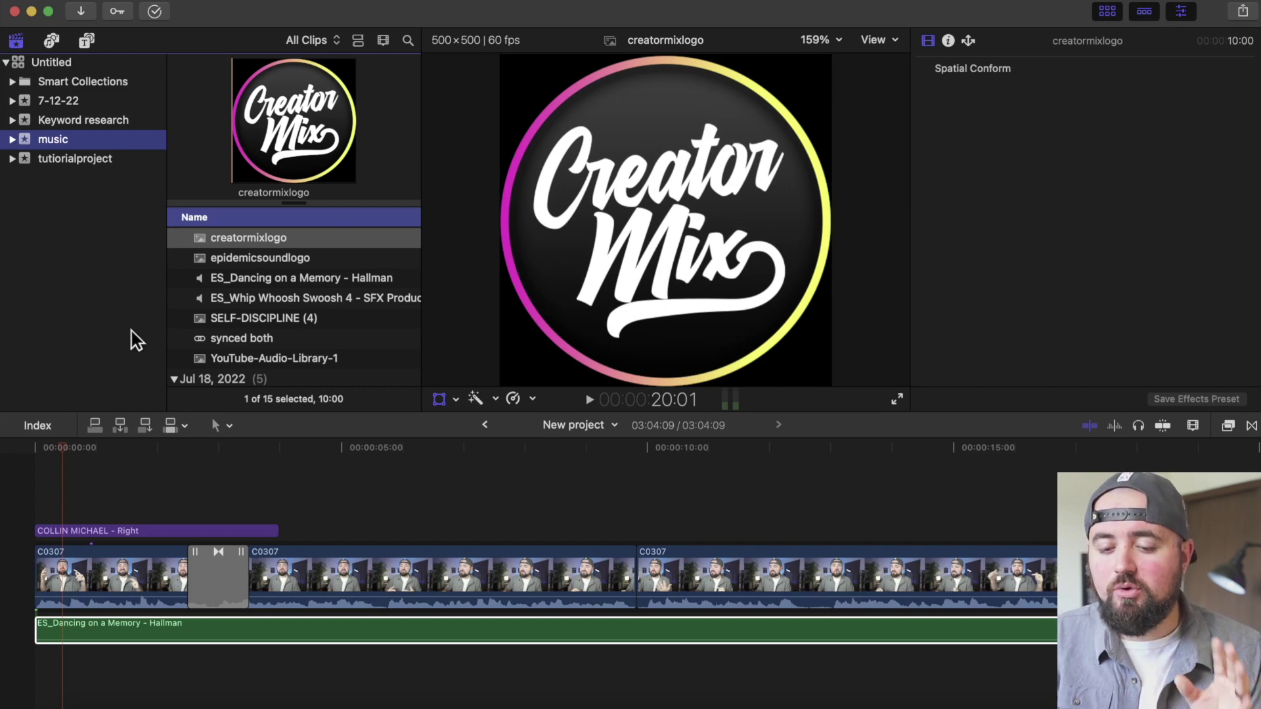
Step: Place the Epidemic Sound logo image above the C0307 footage starting at about 00:00:05:20
click(337, 594)
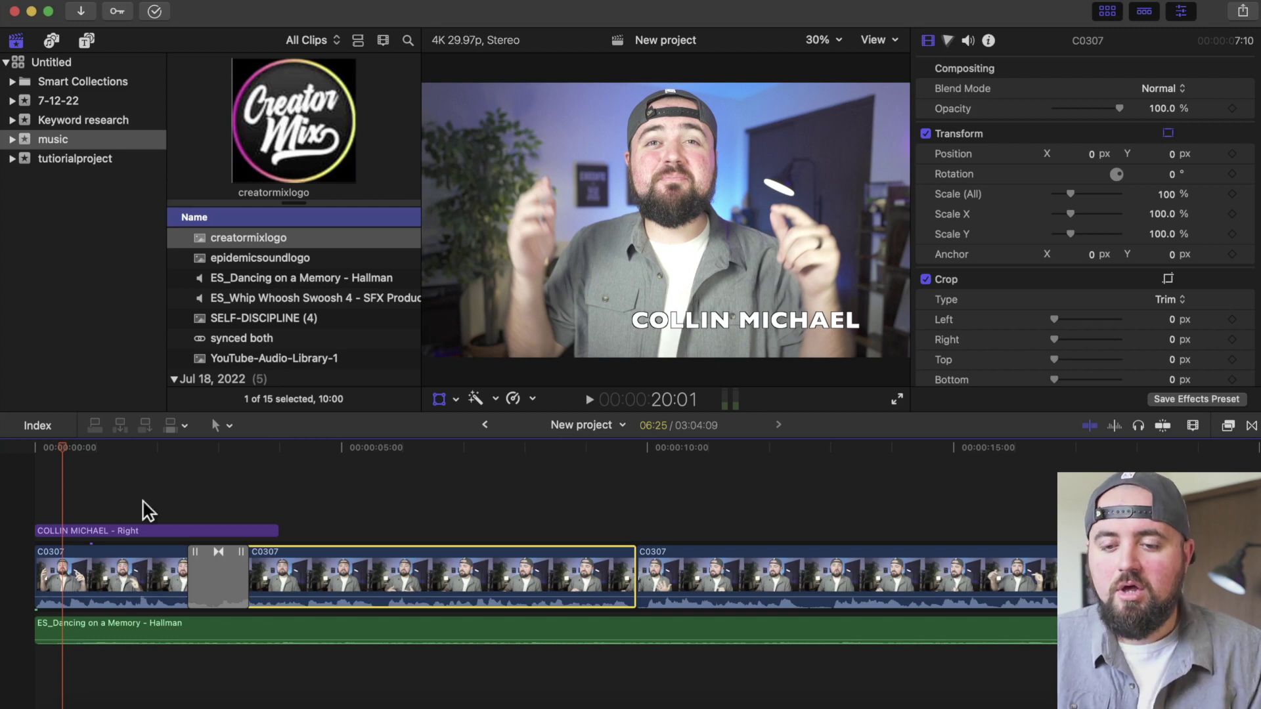
click(255, 258)
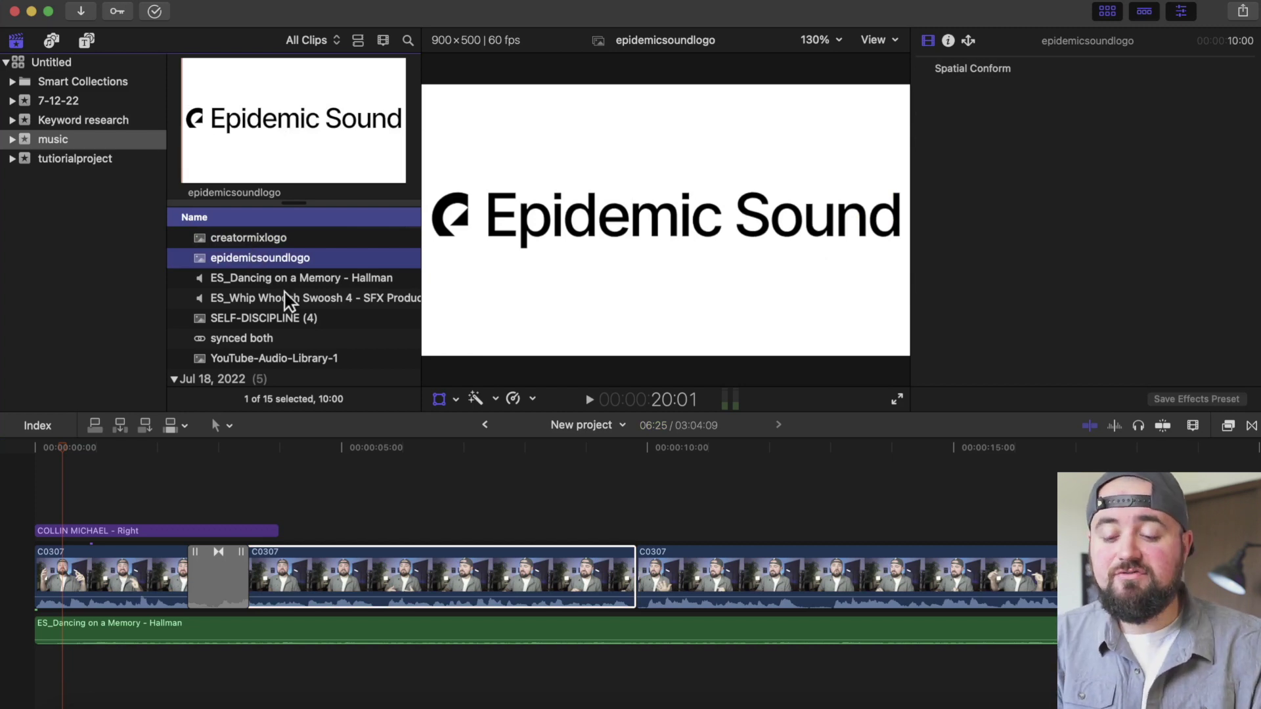
click(382, 462)
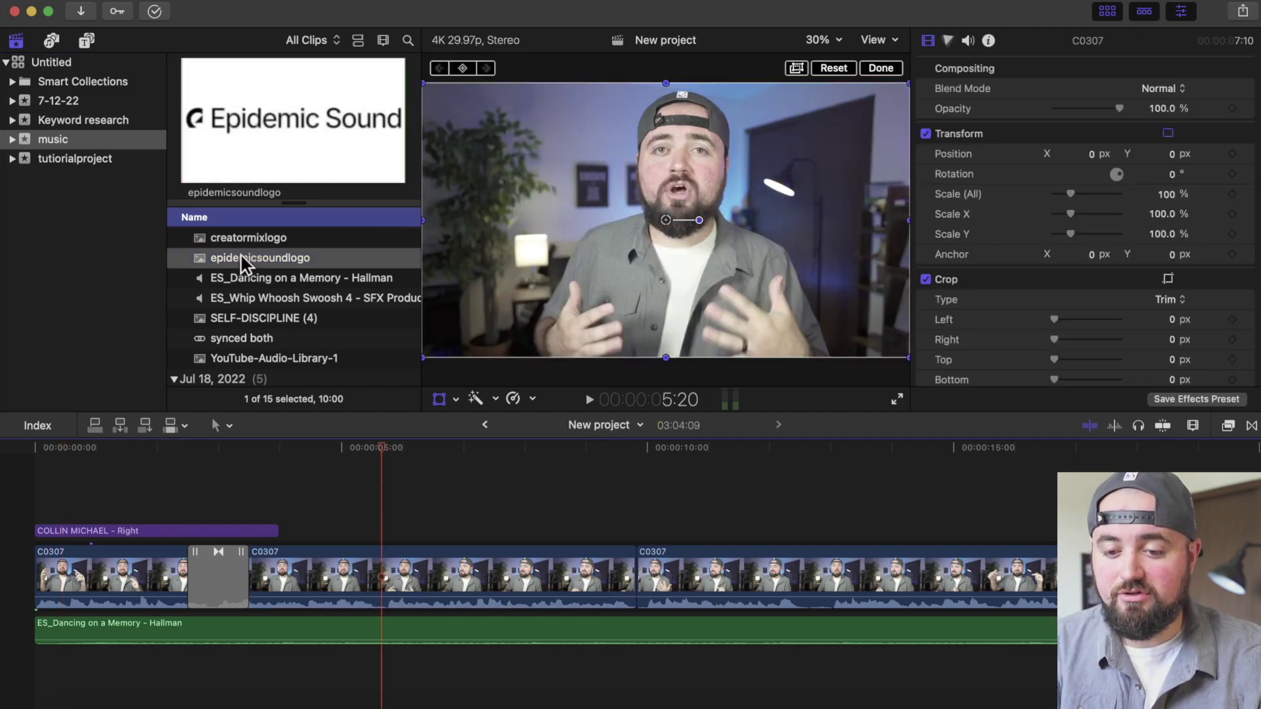
drag(240, 255, 387, 525)
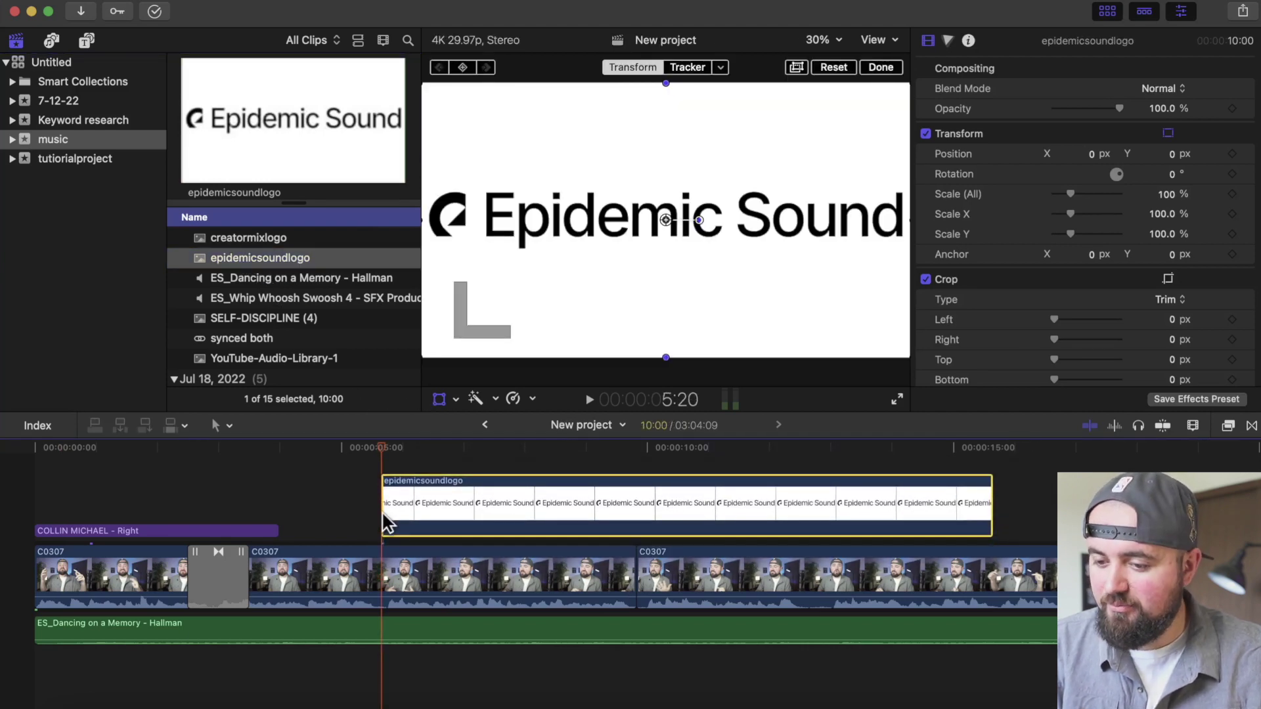
Step: Trim the logo clip shorter, then scale it to 21.56% and move it low in frame
drag(990, 519, 580, 524)
click(455, 491)
key(shift+t)
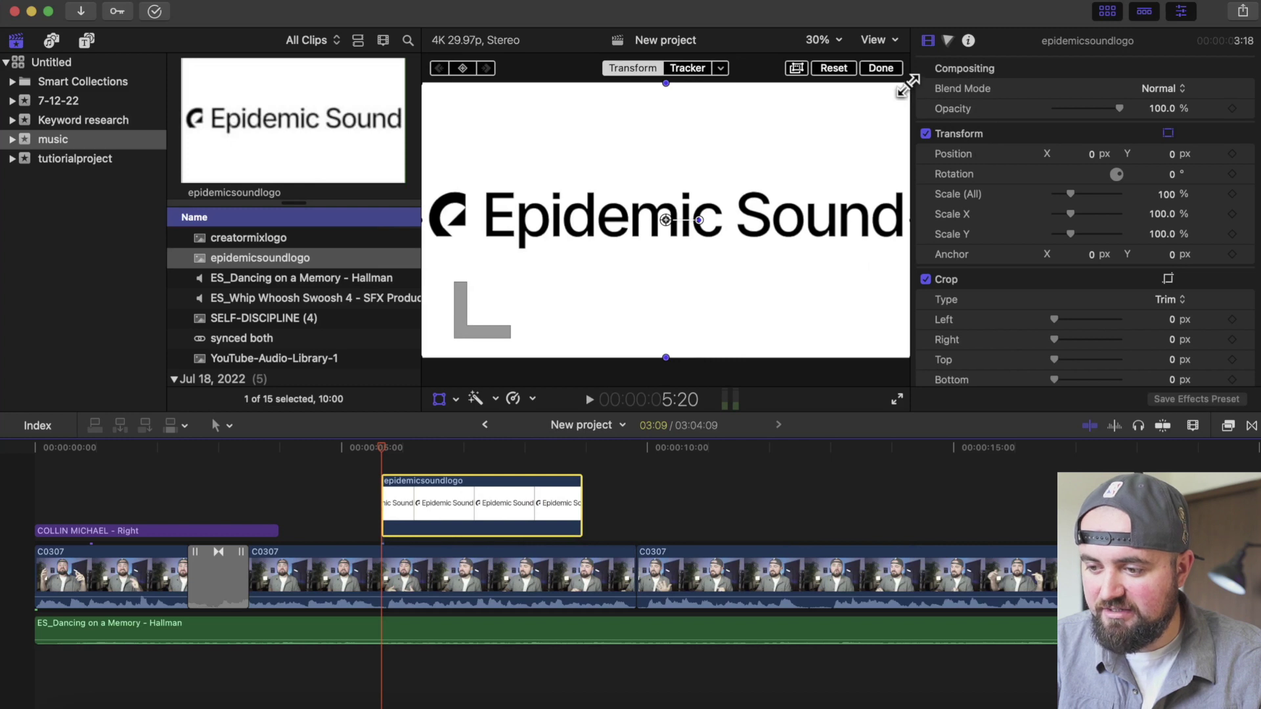
drag(898, 98, 695, 320)
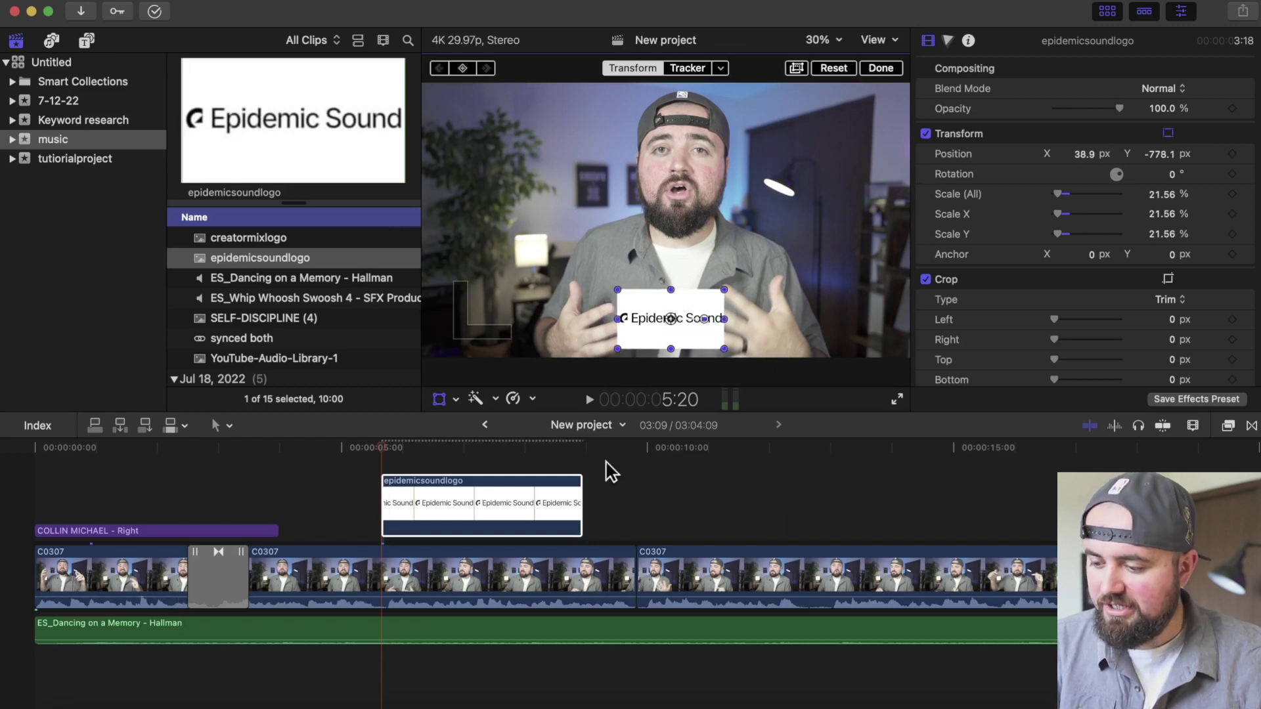
Step: Add a Cross Dissolve to the logo clip and play it back at lower volume
click(1251, 426)
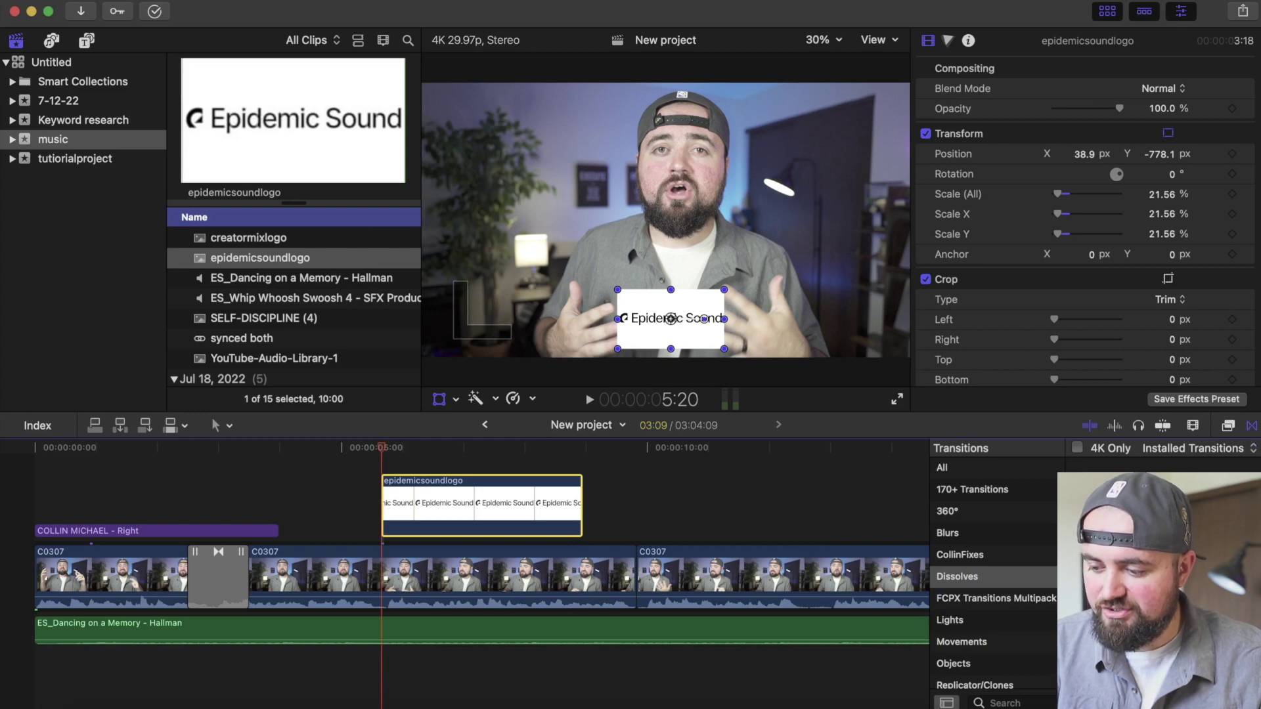
drag(1156, 505, 449, 515)
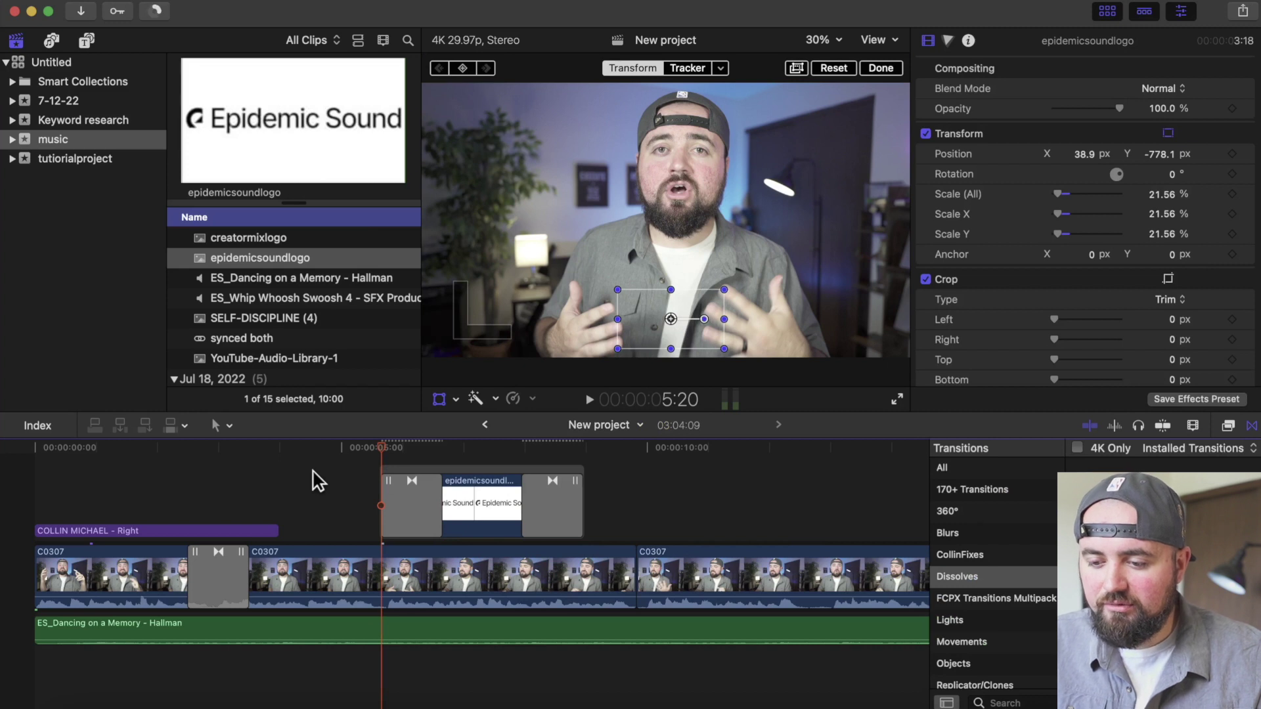
key(space)
key(space)
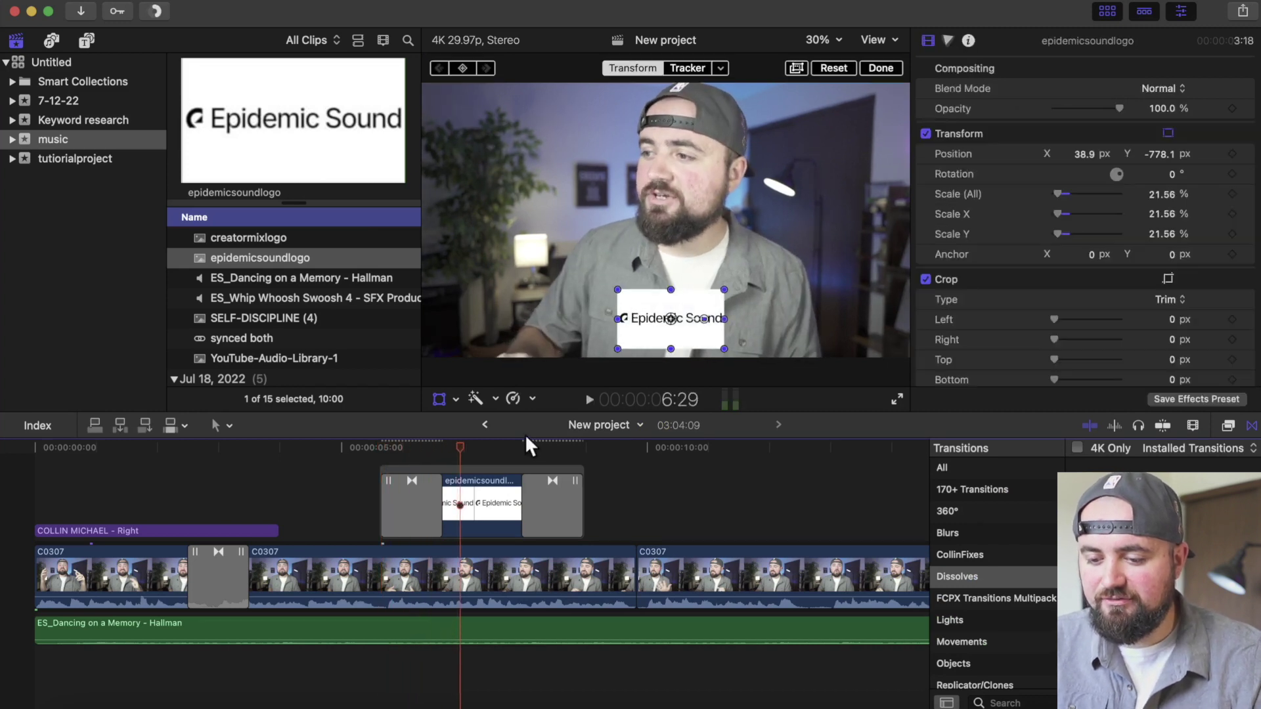
key(XF86AudioLowerVolume)
key(XF86AudioLowerVolume)
key(XF86AudioLowerVolume)
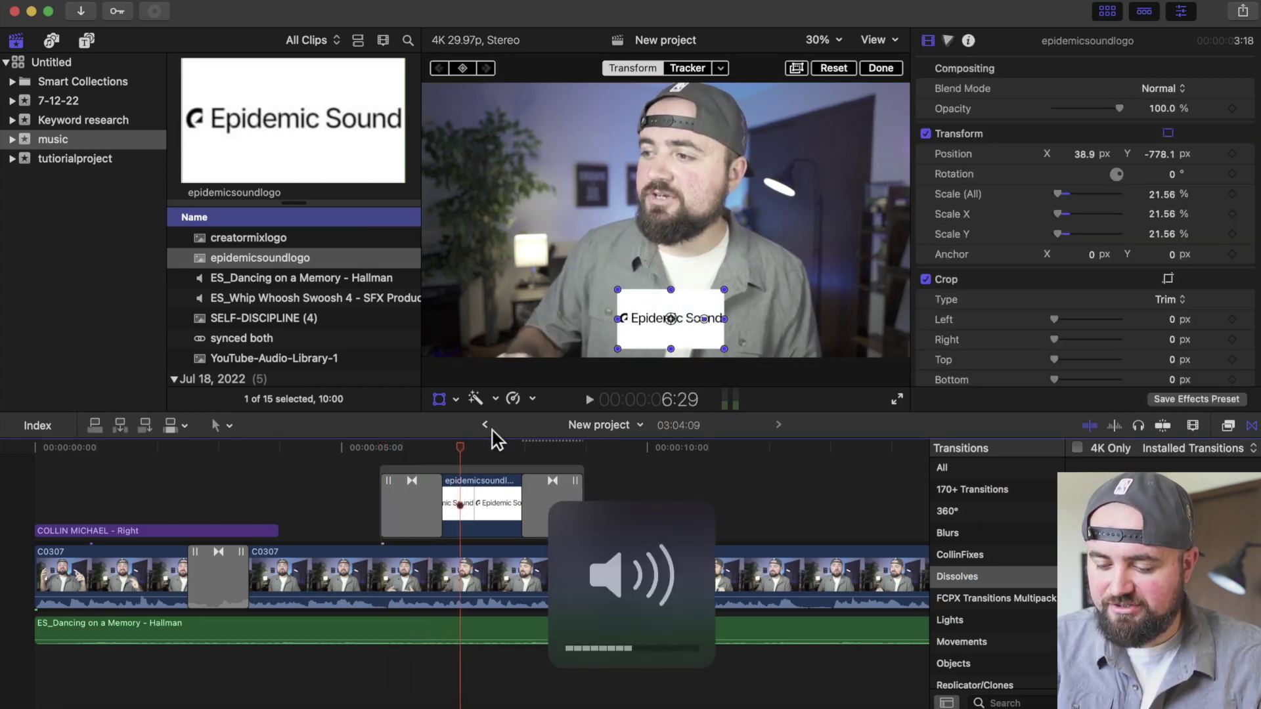
key(XF86AudioLowerVolume)
key(XF86AudioLowerVolume)
key(XF86AudioLowerVolume)
key(space)
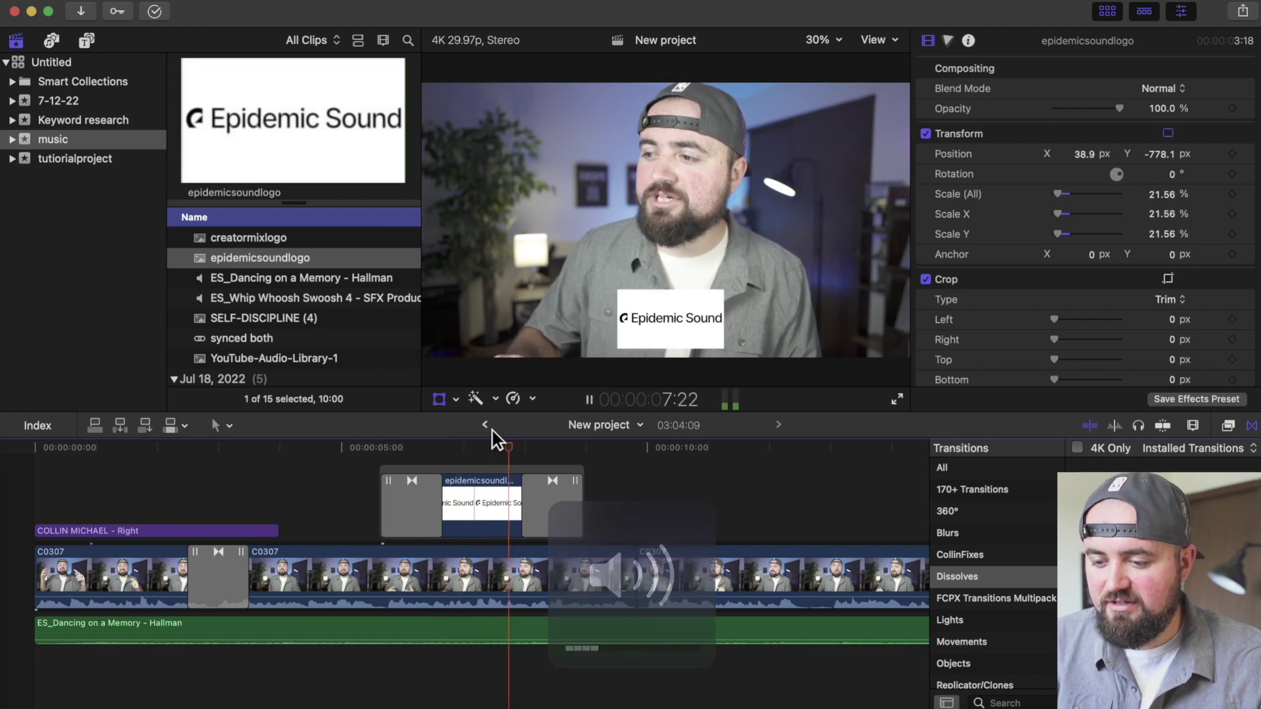
key(space)
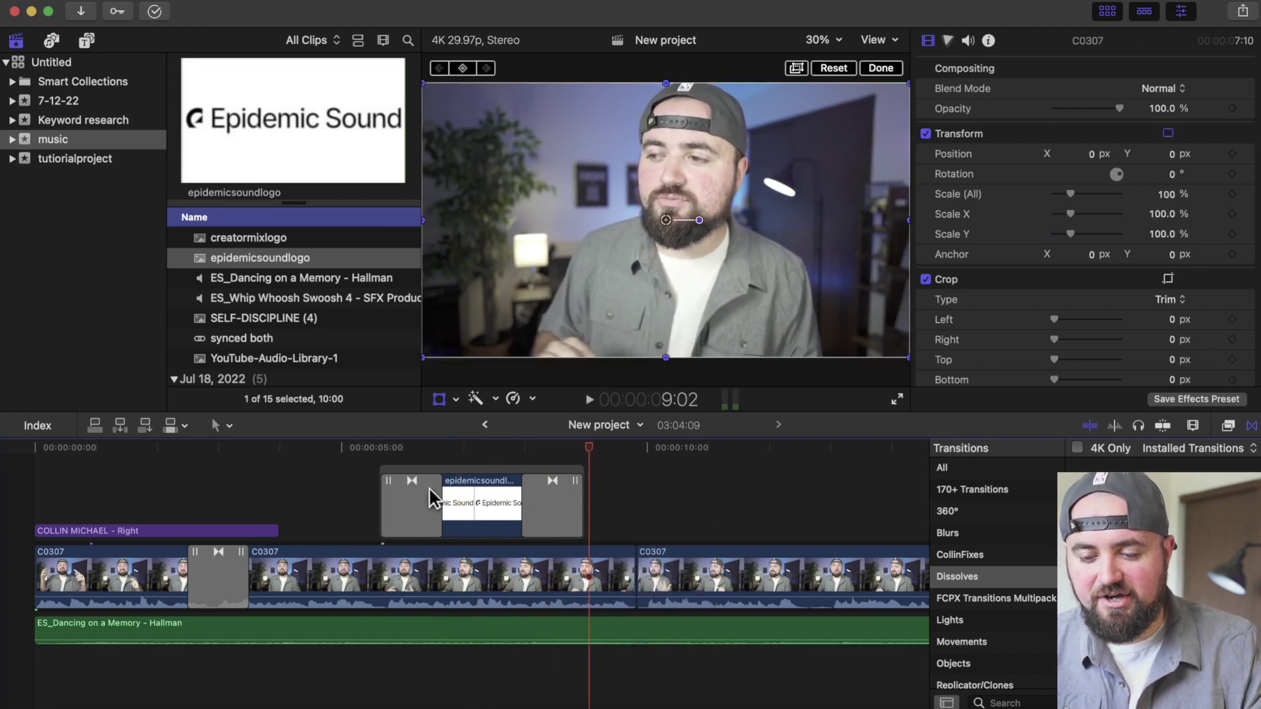
Step: Select the logo overlay and zoom the timeline out to show the whole project
drag(464, 503, 430, 519)
key(Up)
key(super+minus)
key(super+minus)
key(super+minus)
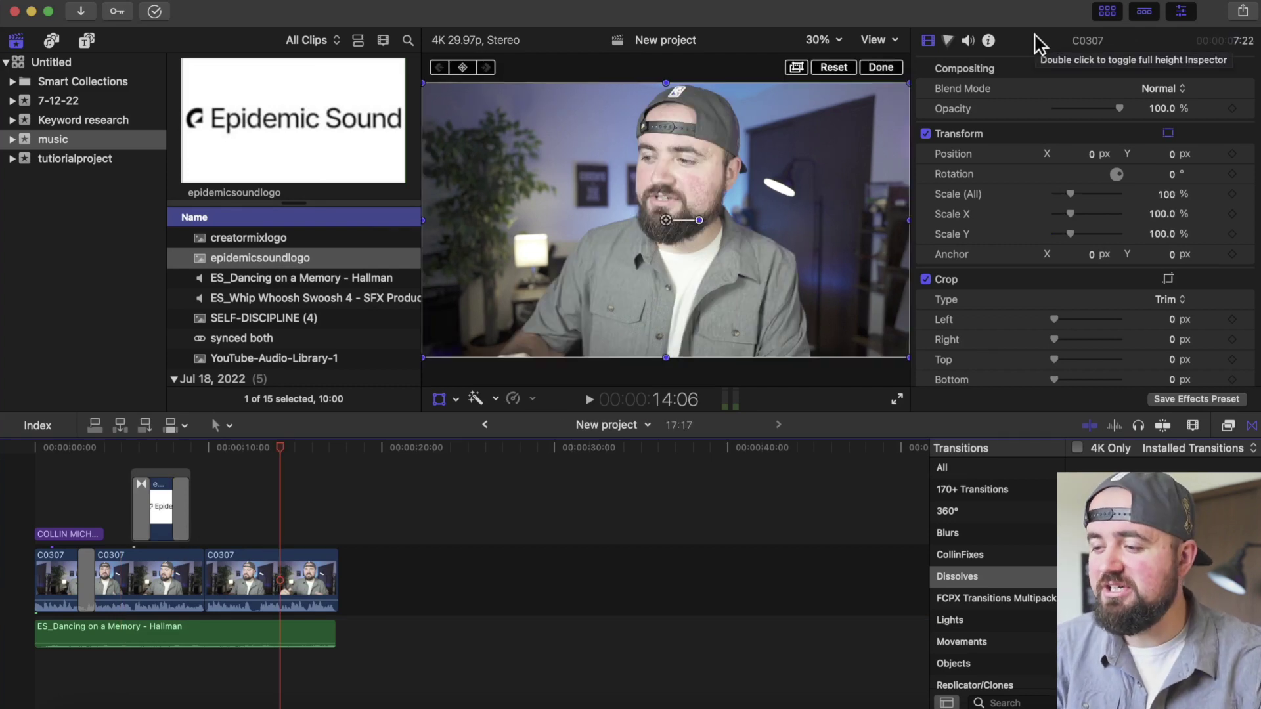
click(1243, 12)
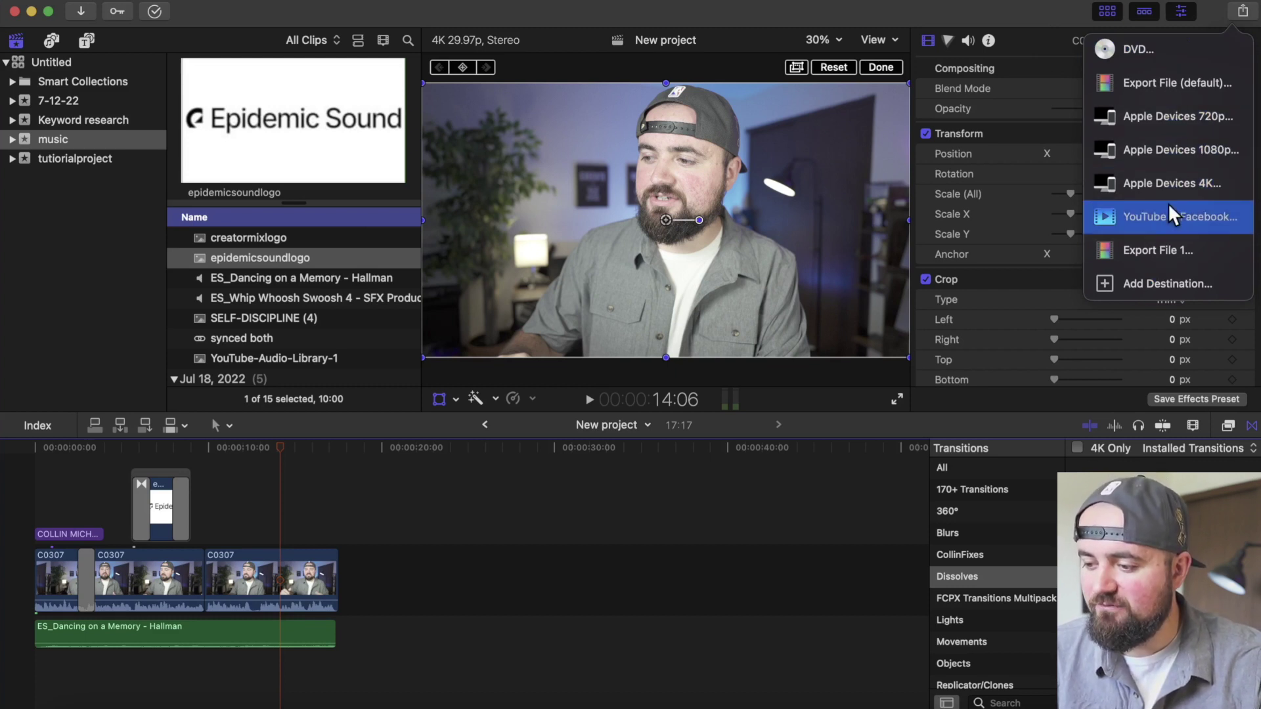
click(1136, 276)
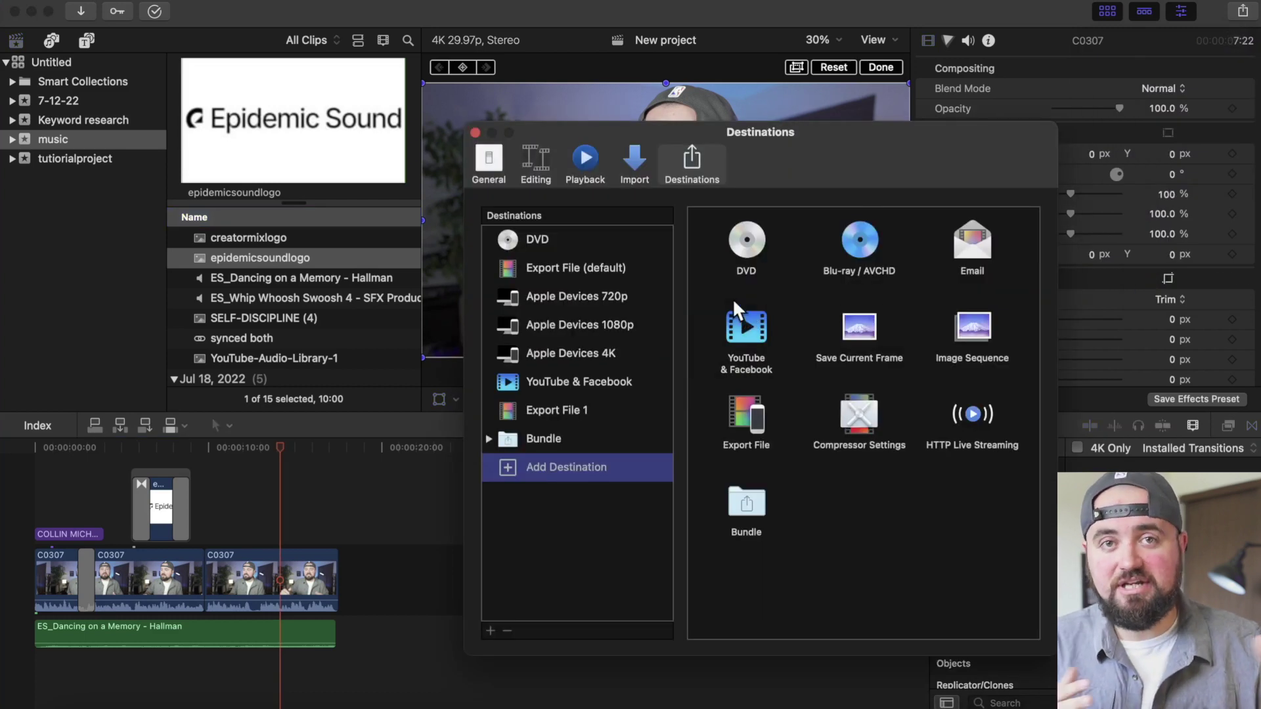
click(474, 132)
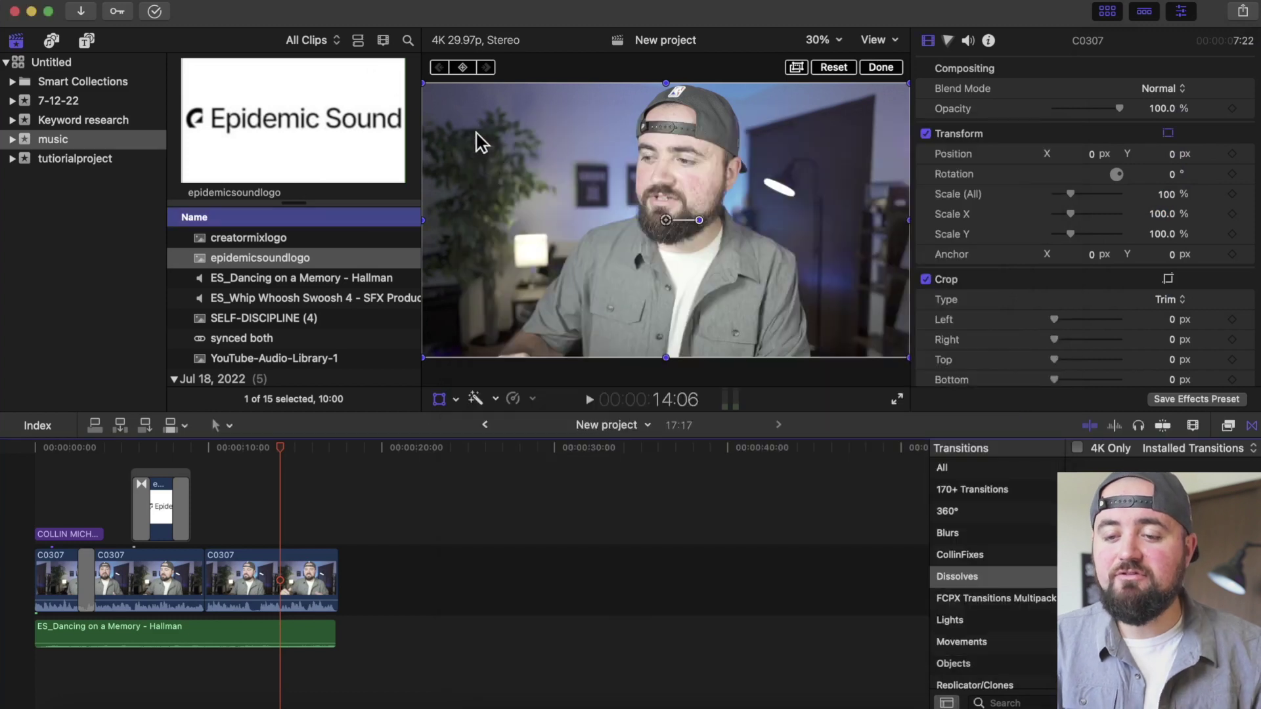
click(1242, 11)
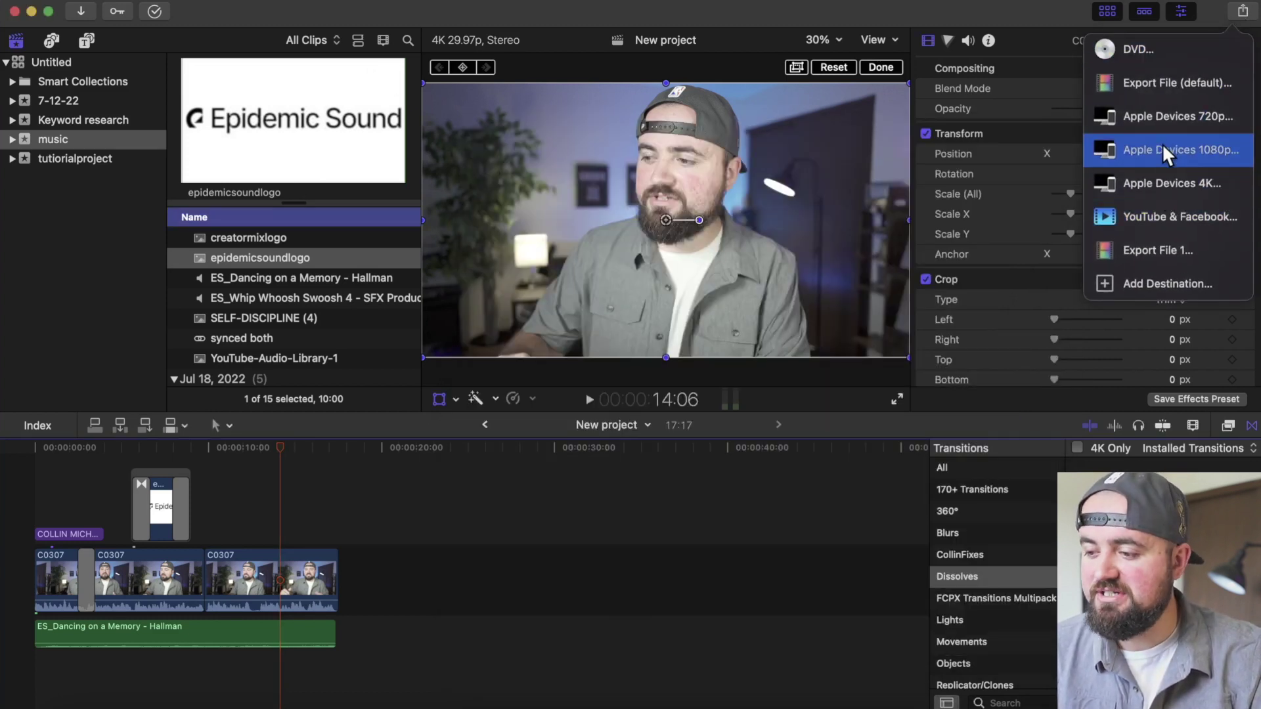
click(1141, 83)
click(626, 132)
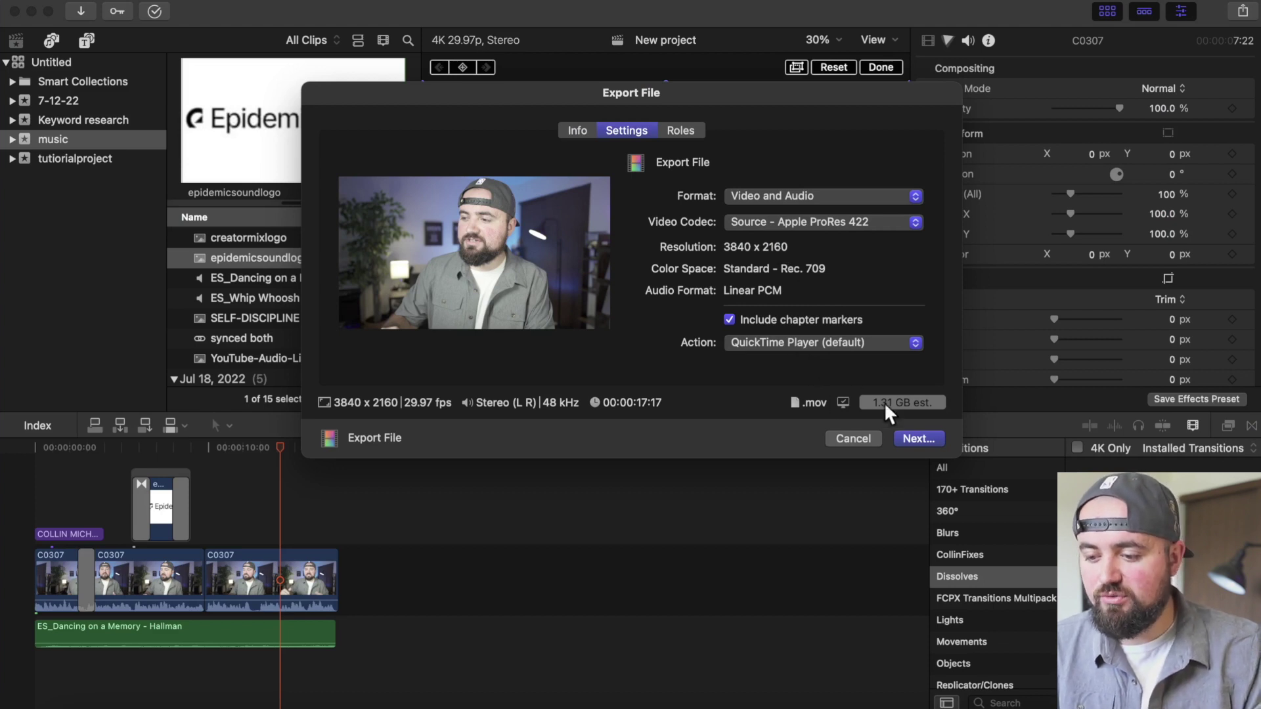
click(843, 439)
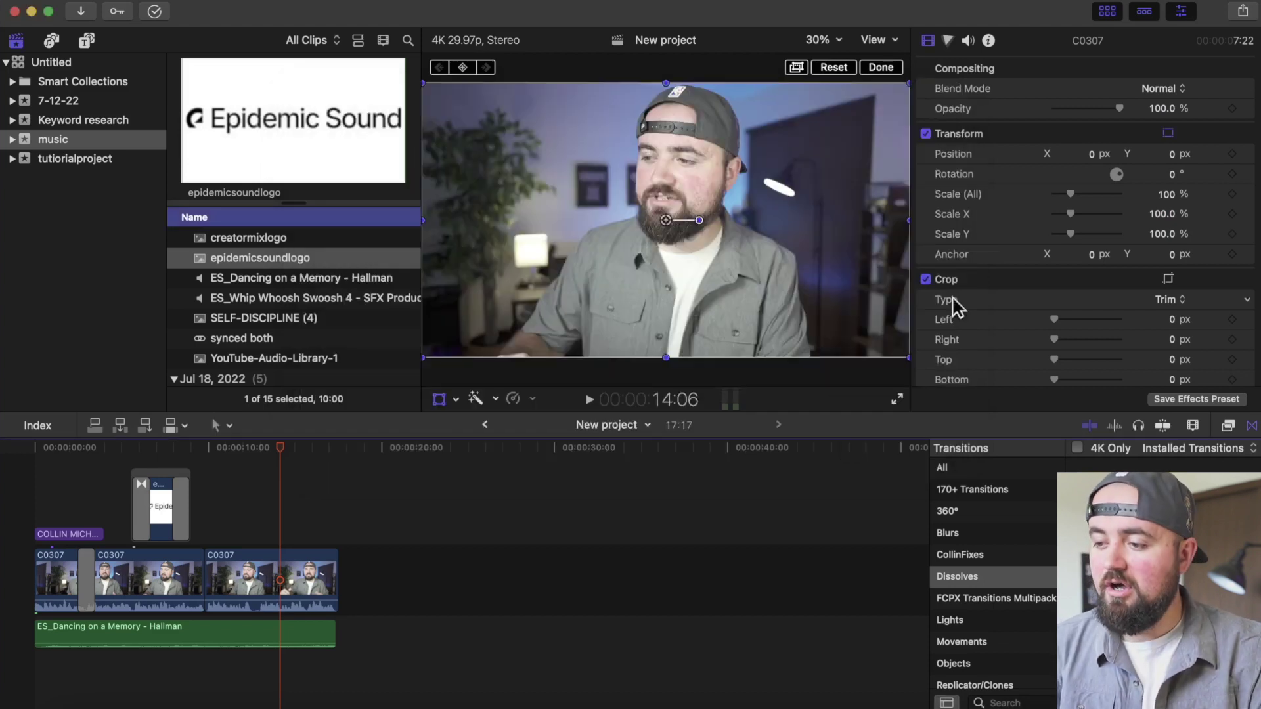
click(1243, 11)
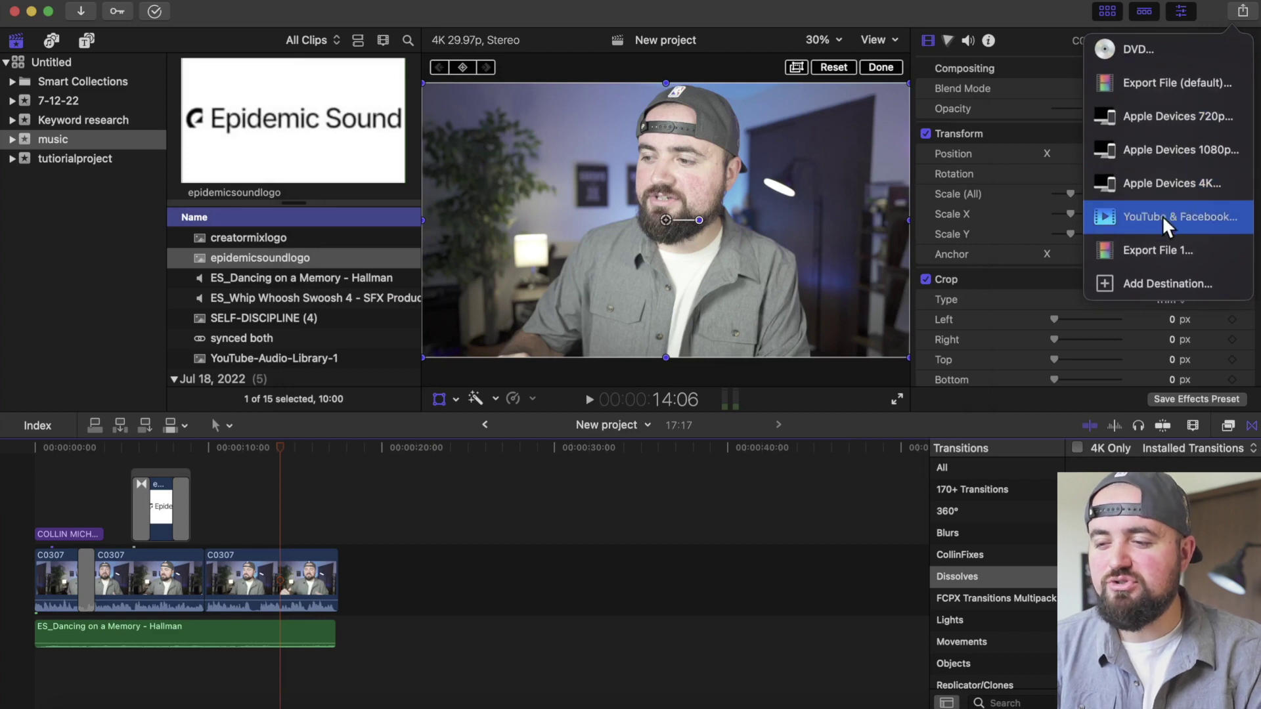
click(1038, 40)
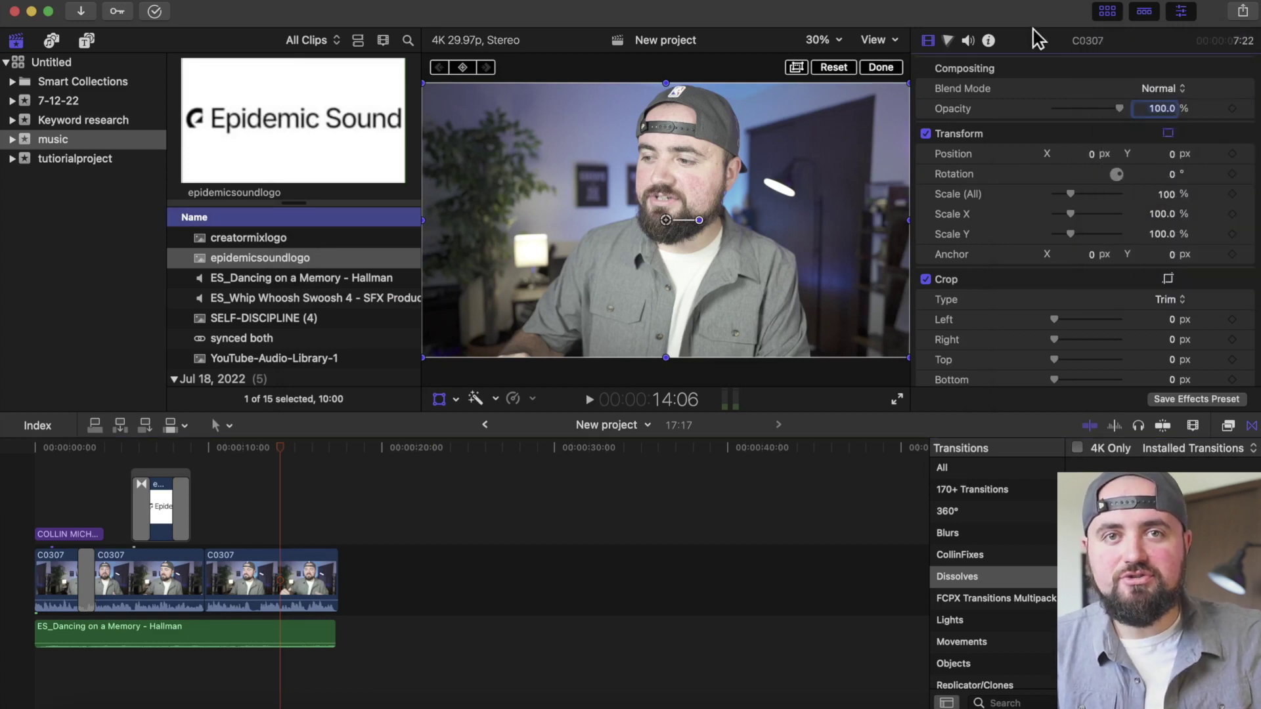